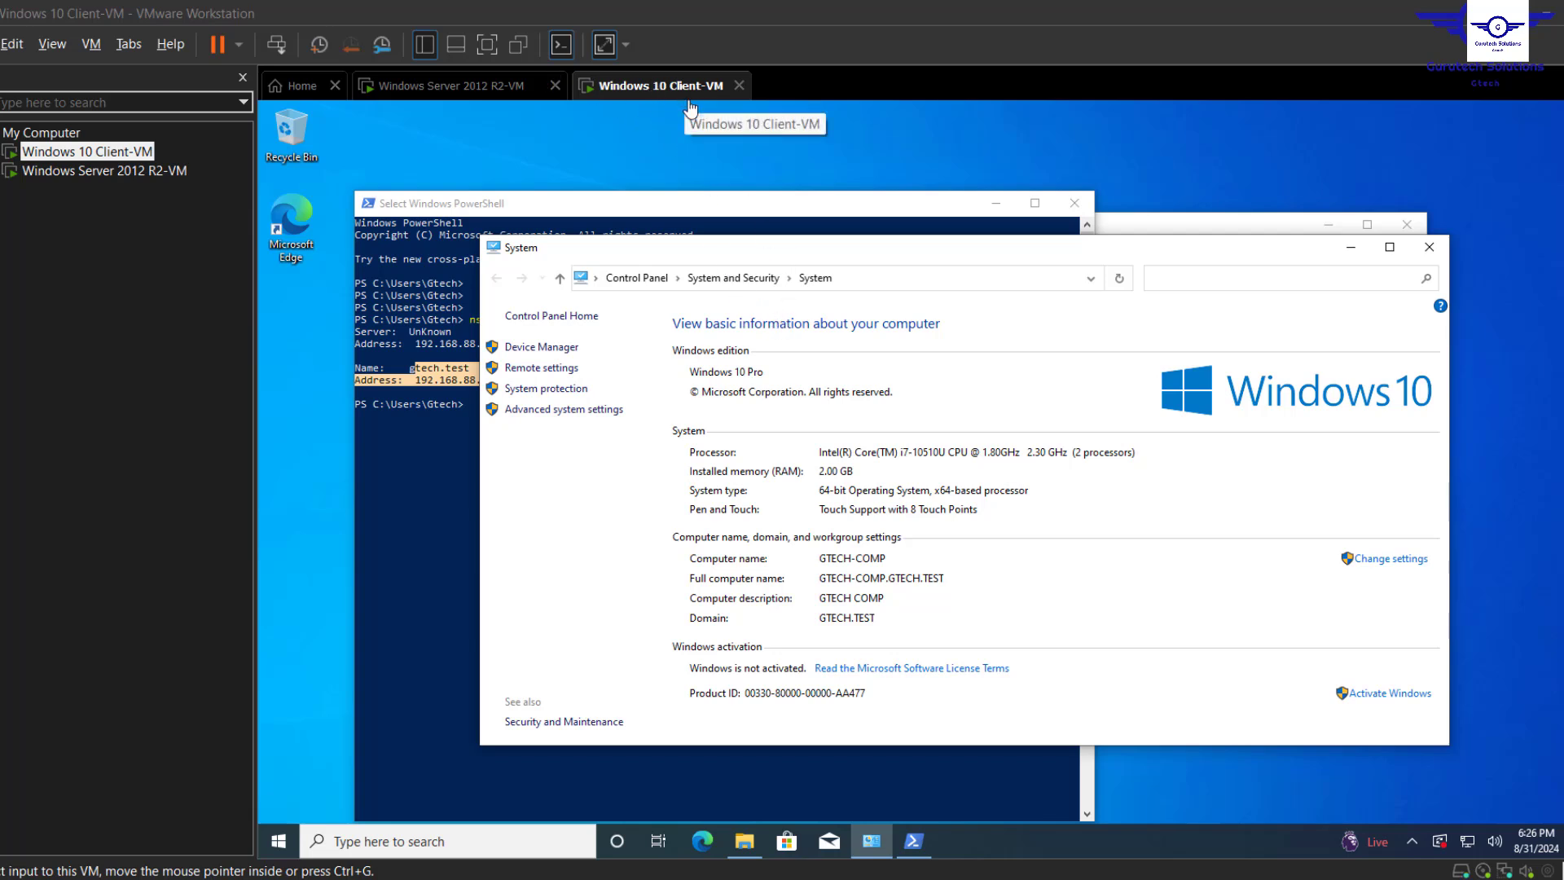
Switch to the Windows Server 2012 R2 VM and close its PowerShell ping window
{"action": "left_click", "coordinate": [461, 95]}
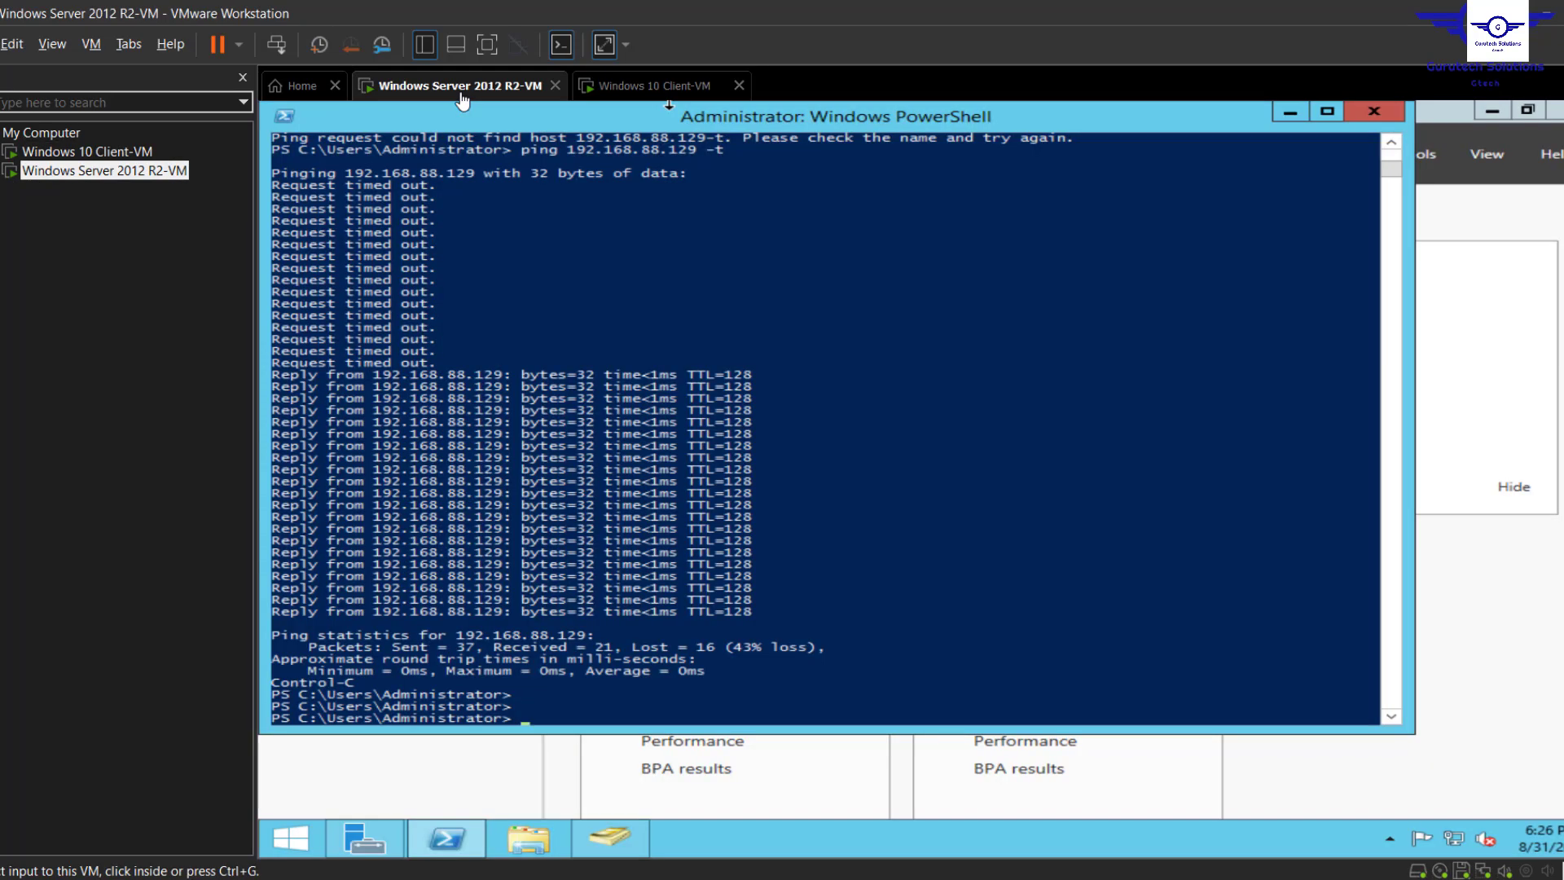
{"action": "left_click", "coordinate": [1374, 114]}
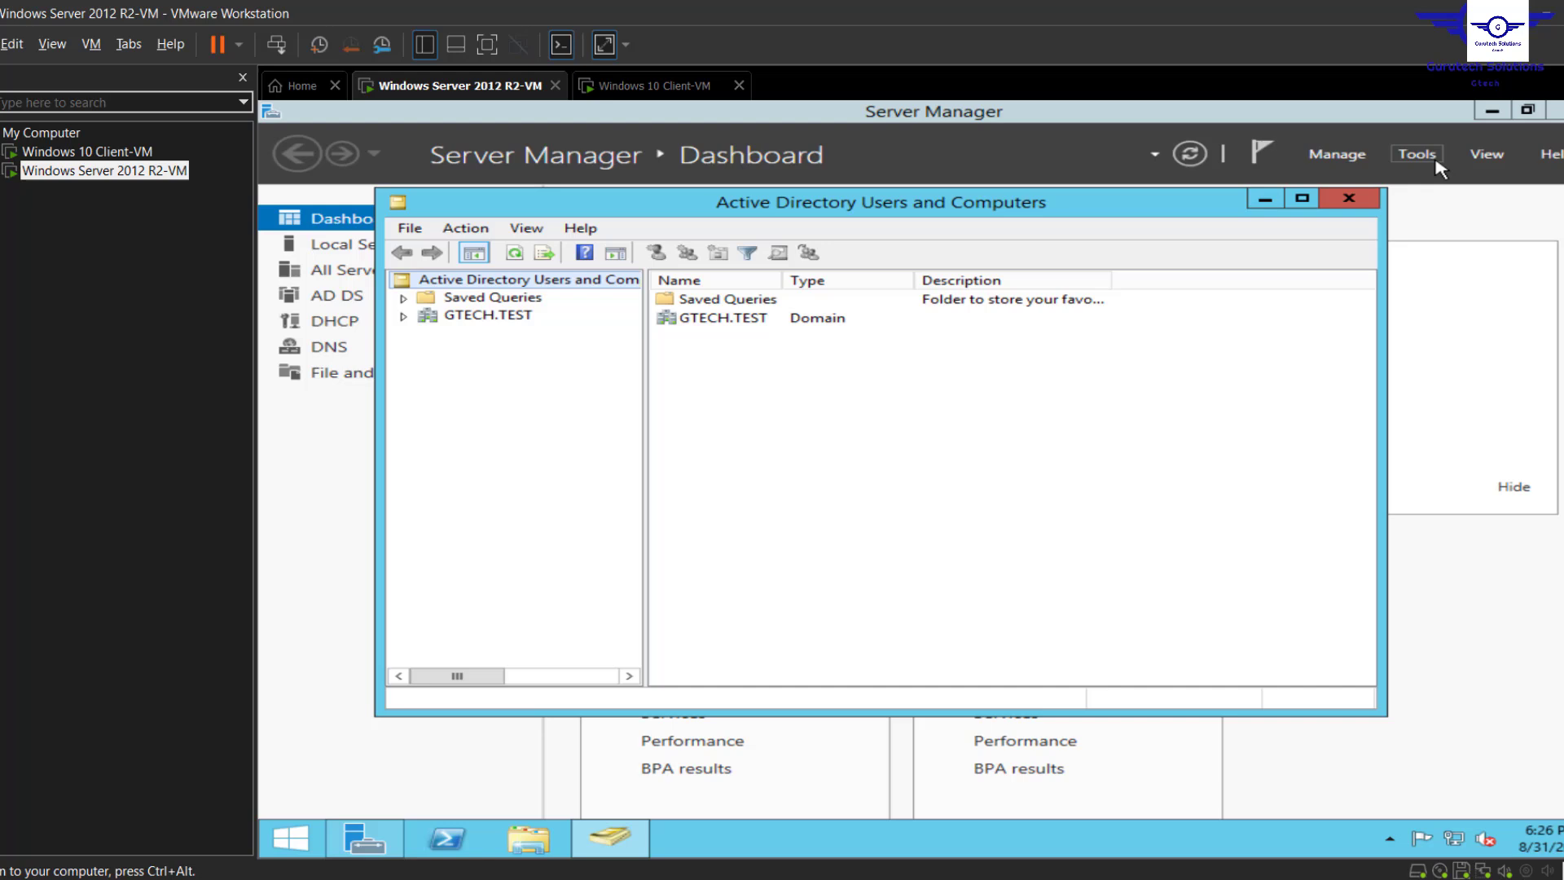
Expand GTECH.TEST and browse Admin-Users, Domain Controllers and Employees, ending back on Admin-Users
{"action": "left_click", "coordinate": [488, 316]}
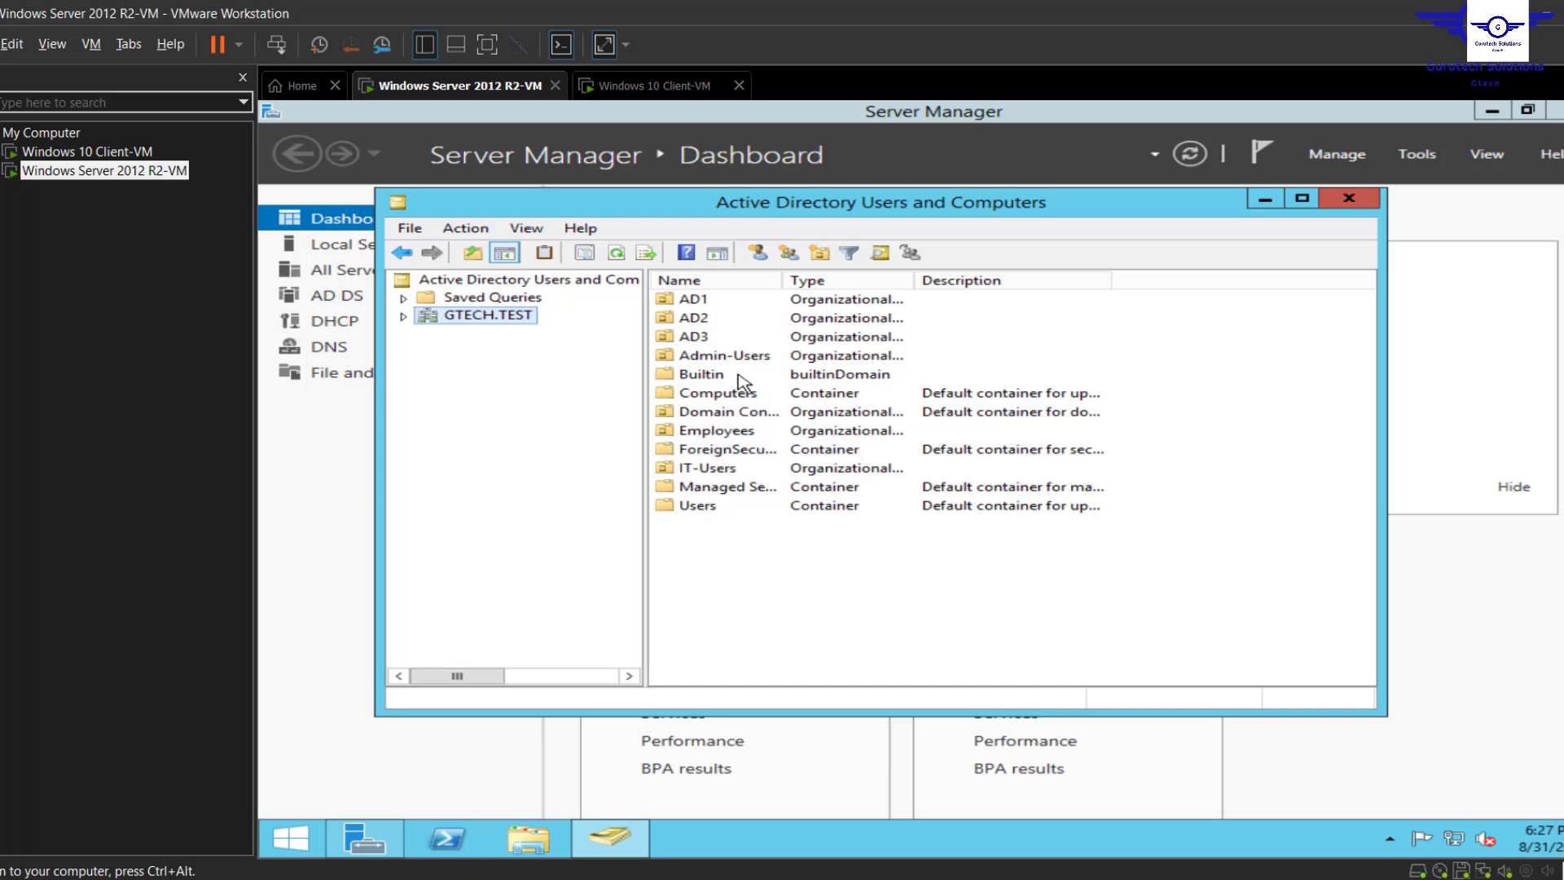
{"action": "double_click", "coordinate": [710, 358]}
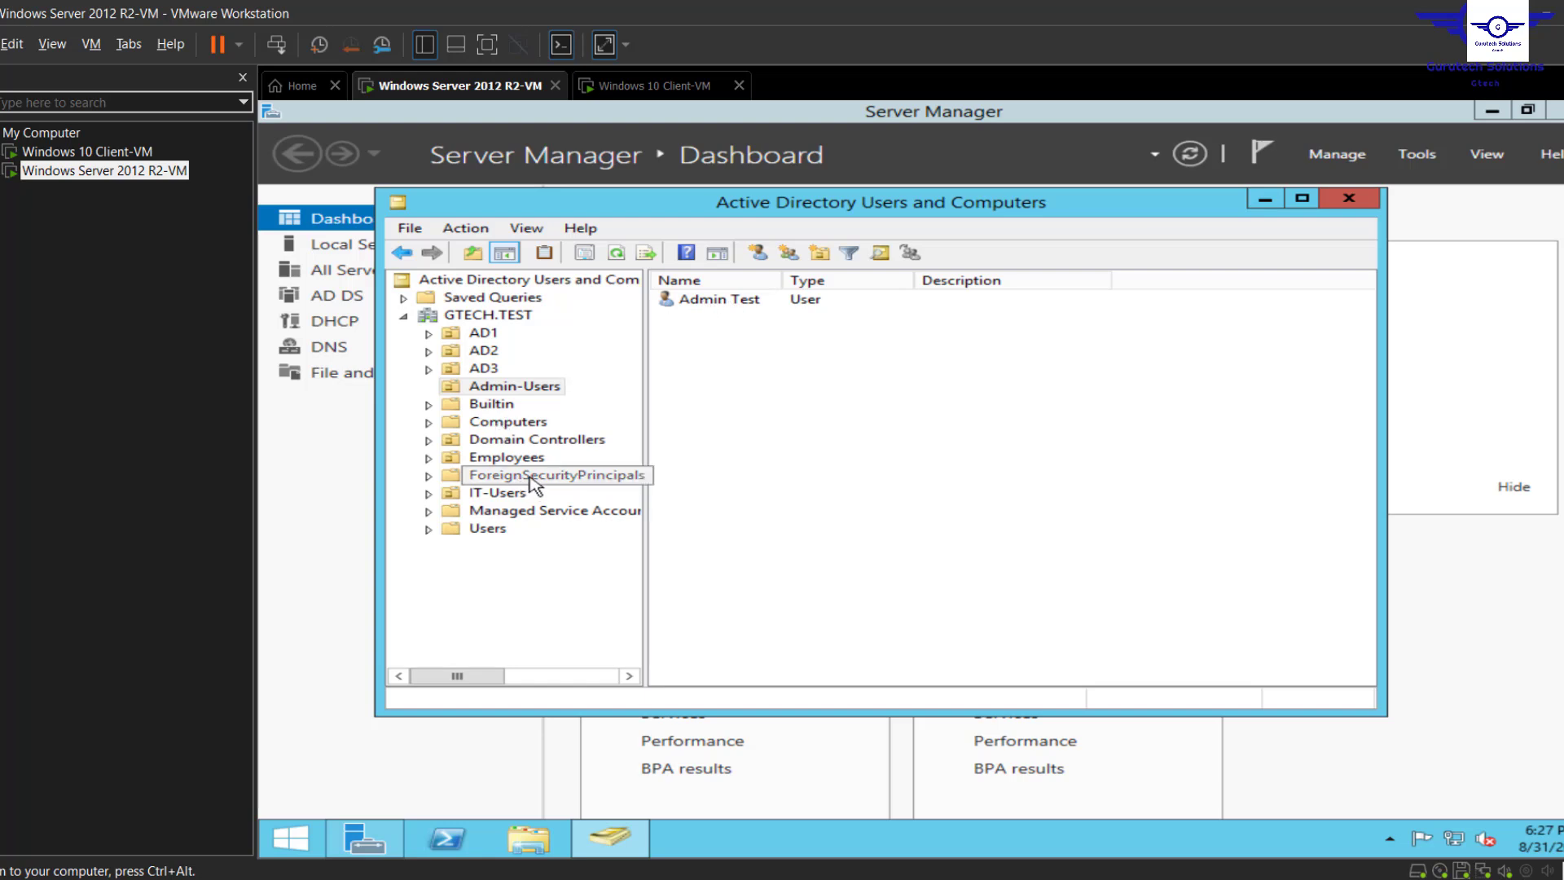
{"action": "left_click", "coordinate": [535, 444]}
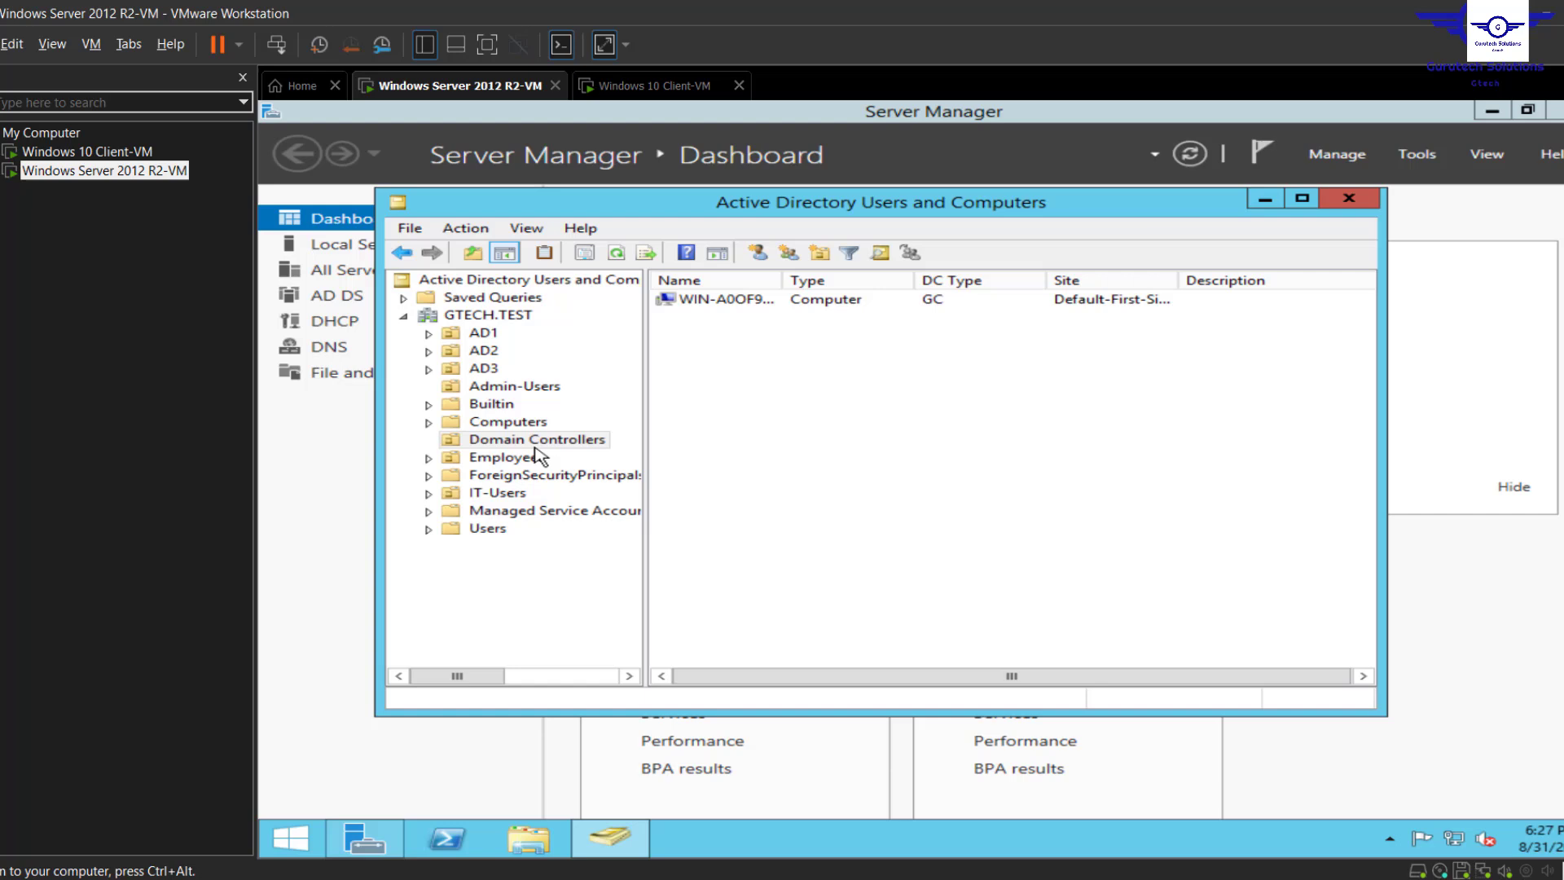
{"action": "left_click", "coordinate": [537, 458]}
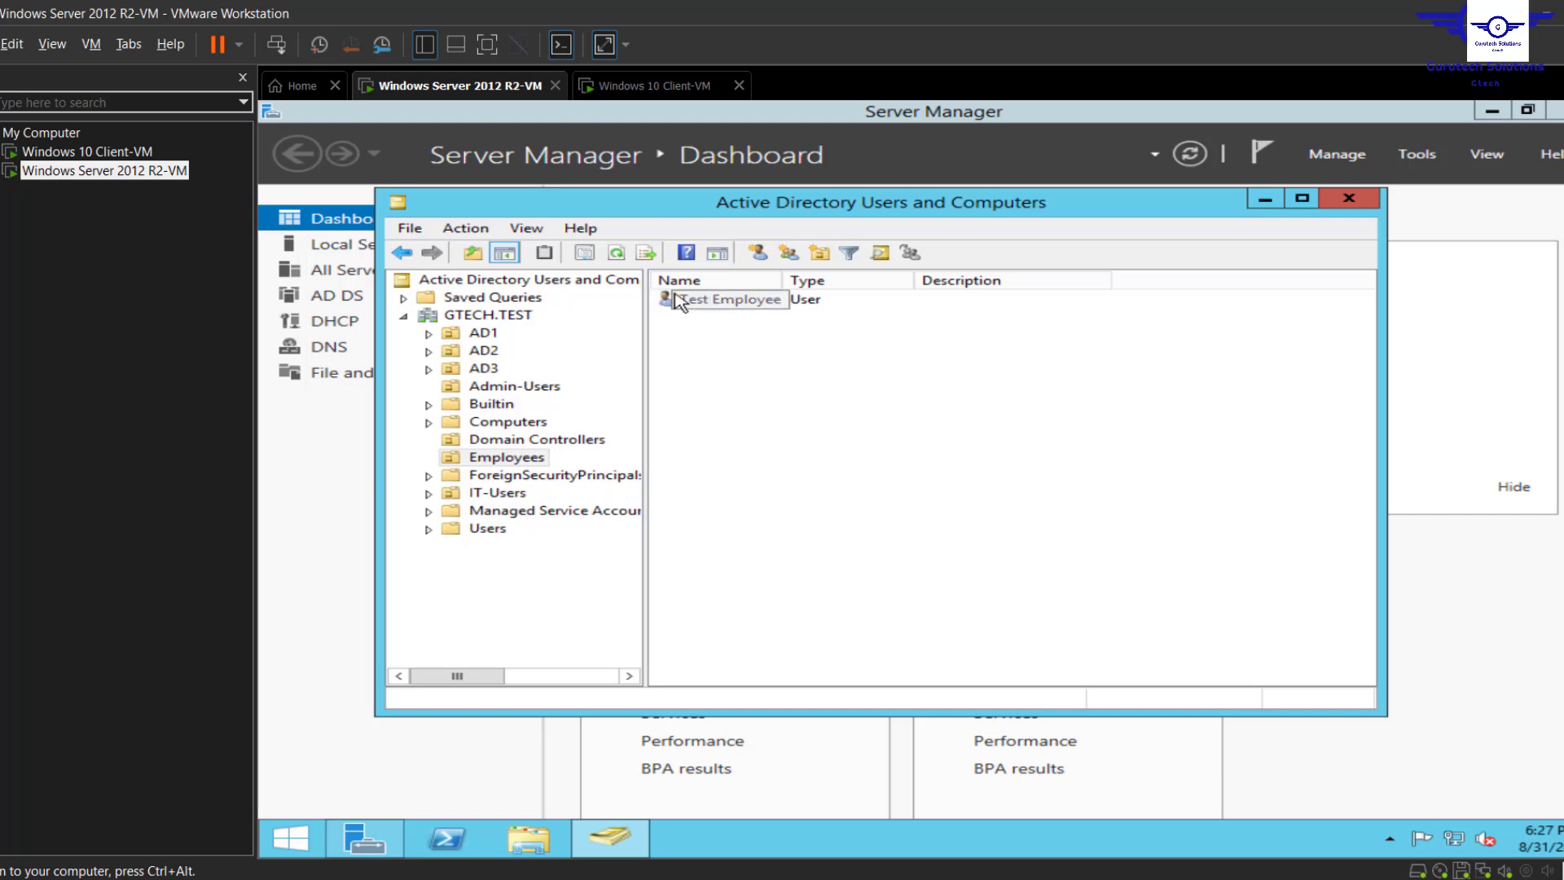
{"action": "left_click", "coordinate": [515, 391]}
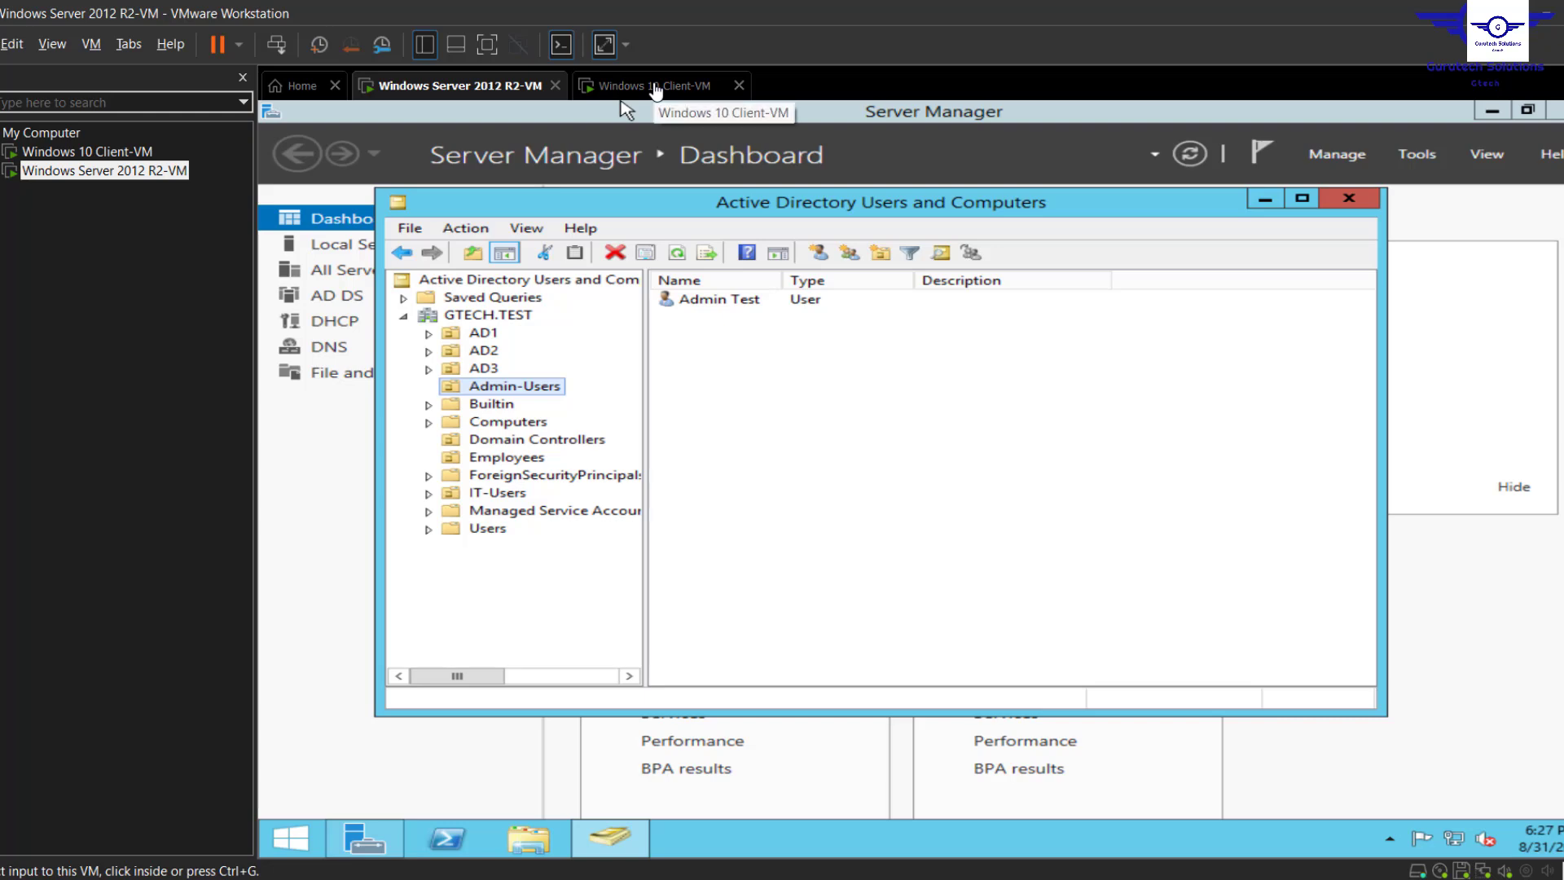
Sign the current user out of the Windows 10 client VM from the Start menu
{"action": "left_click", "coordinate": [655, 88]}
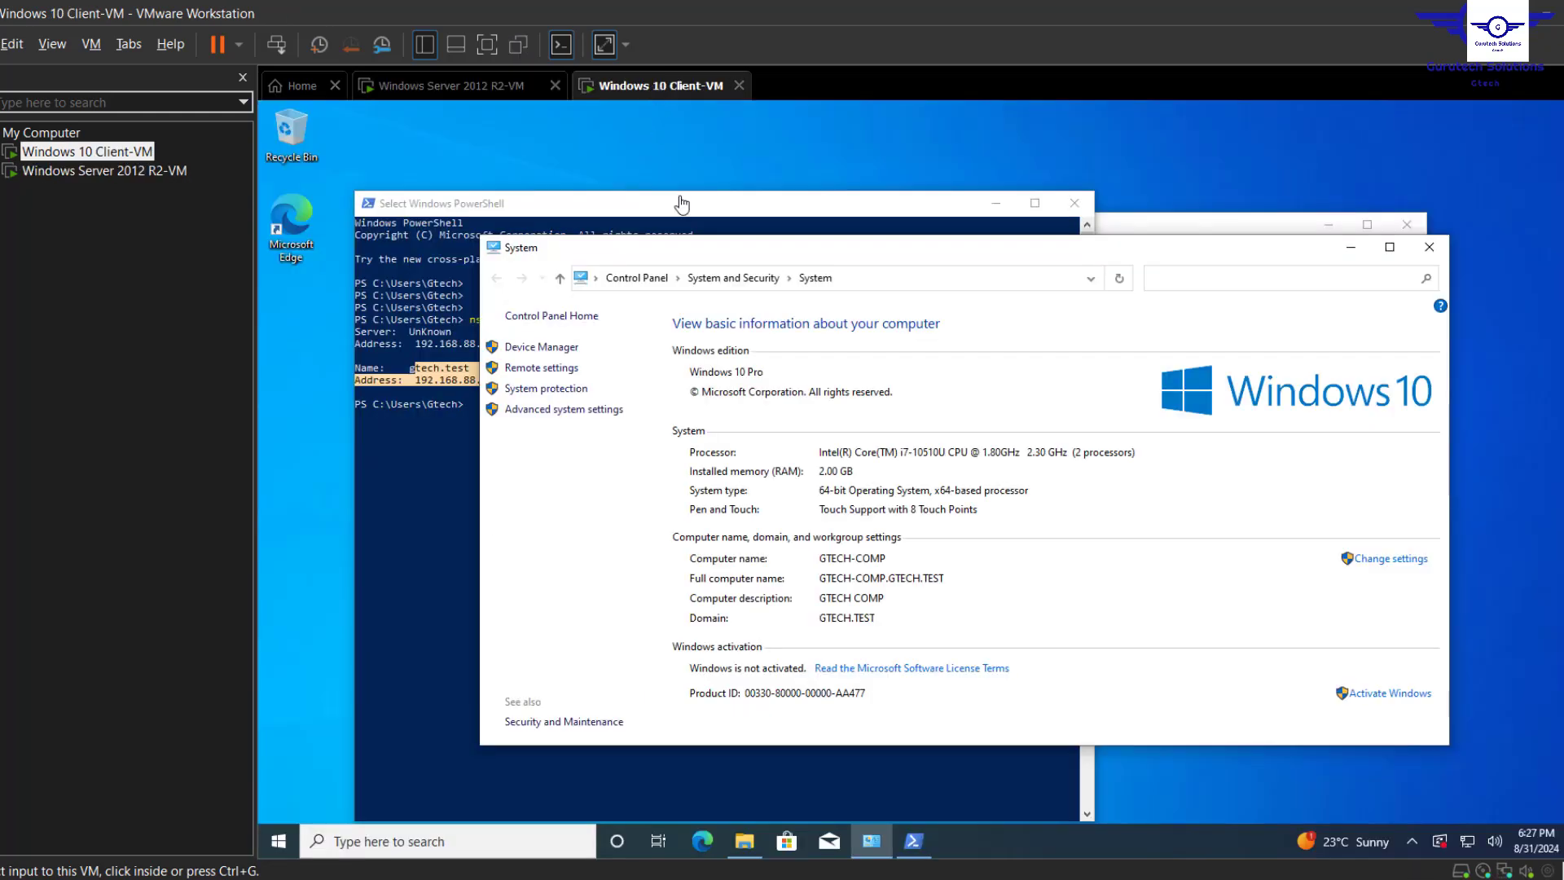
{"action": "left_click", "coordinate": [281, 842]}
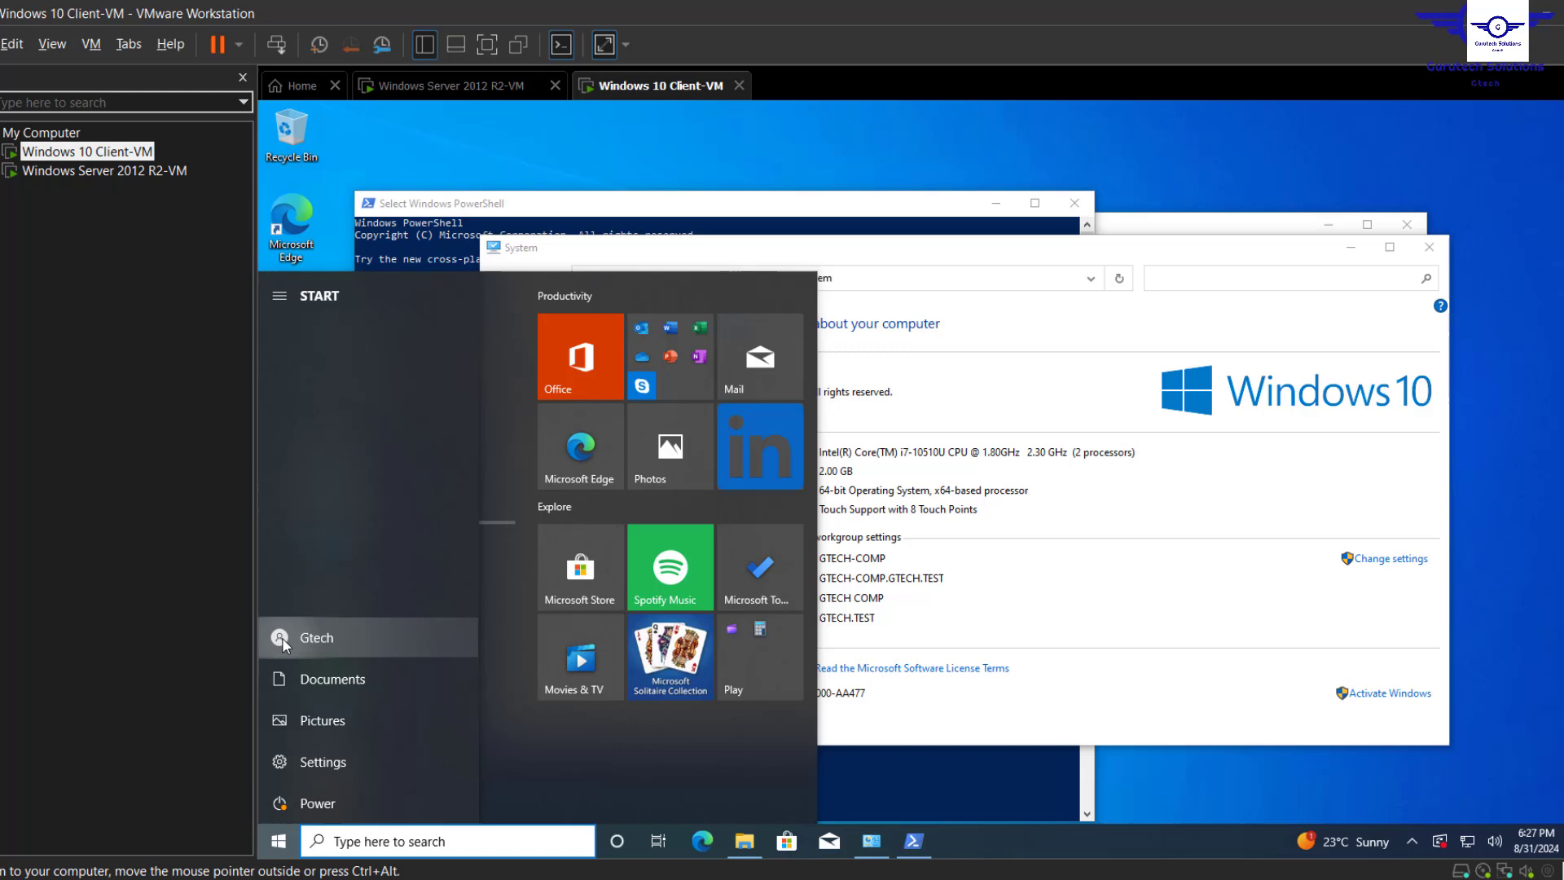
{"action": "left_click", "coordinate": [278, 639]}
{"action": "left_click", "coordinate": [326, 555]}
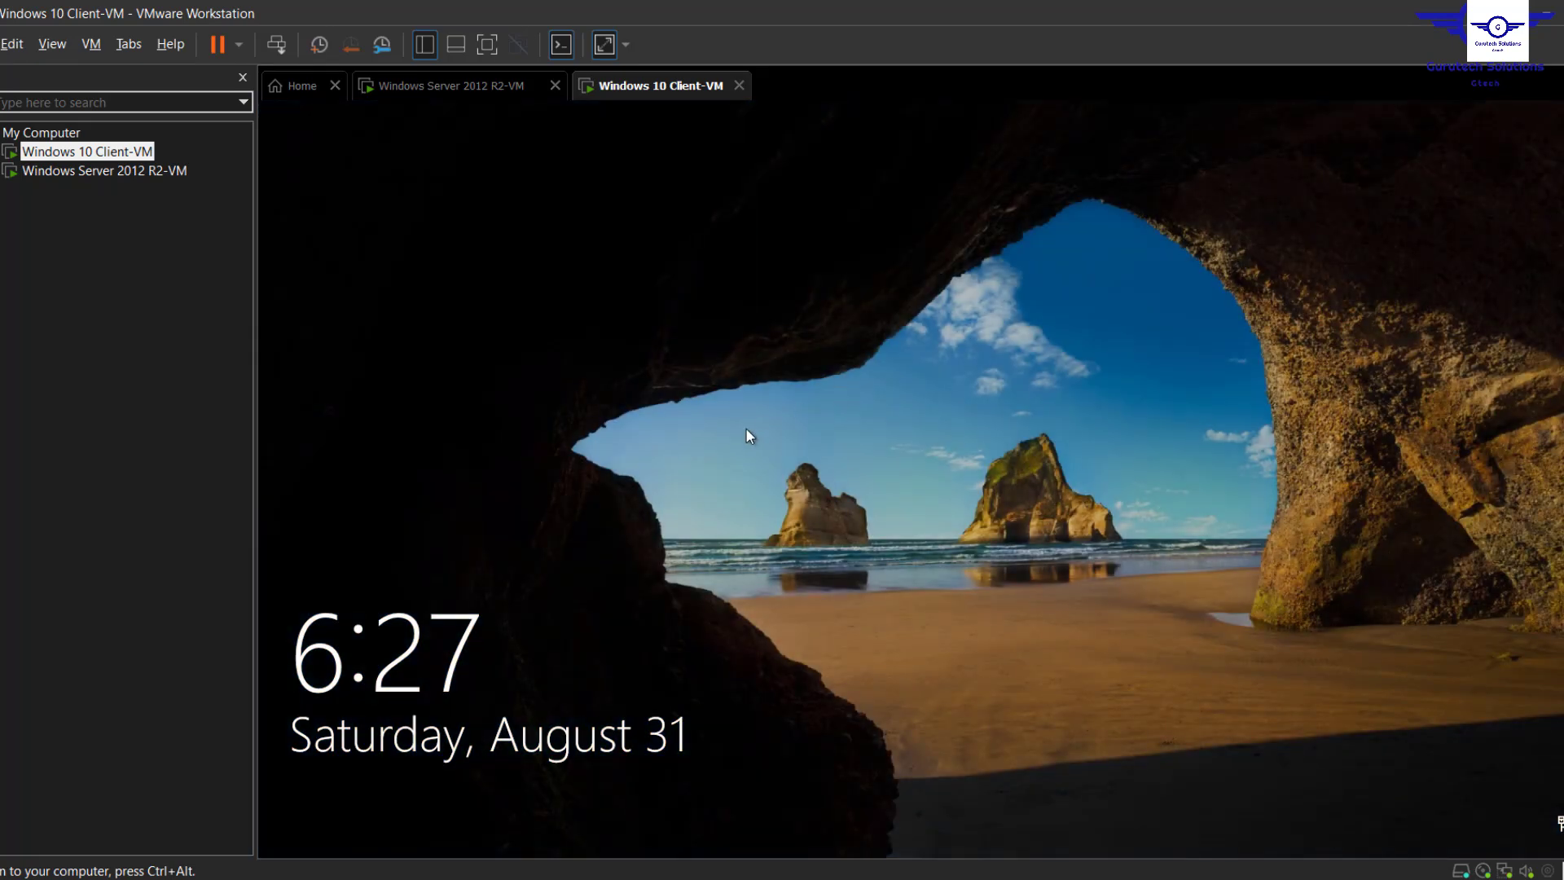
Dismiss the lock screen, choose Other user, and return to the server VM
{"action": "left_click", "coordinate": [746, 430]}
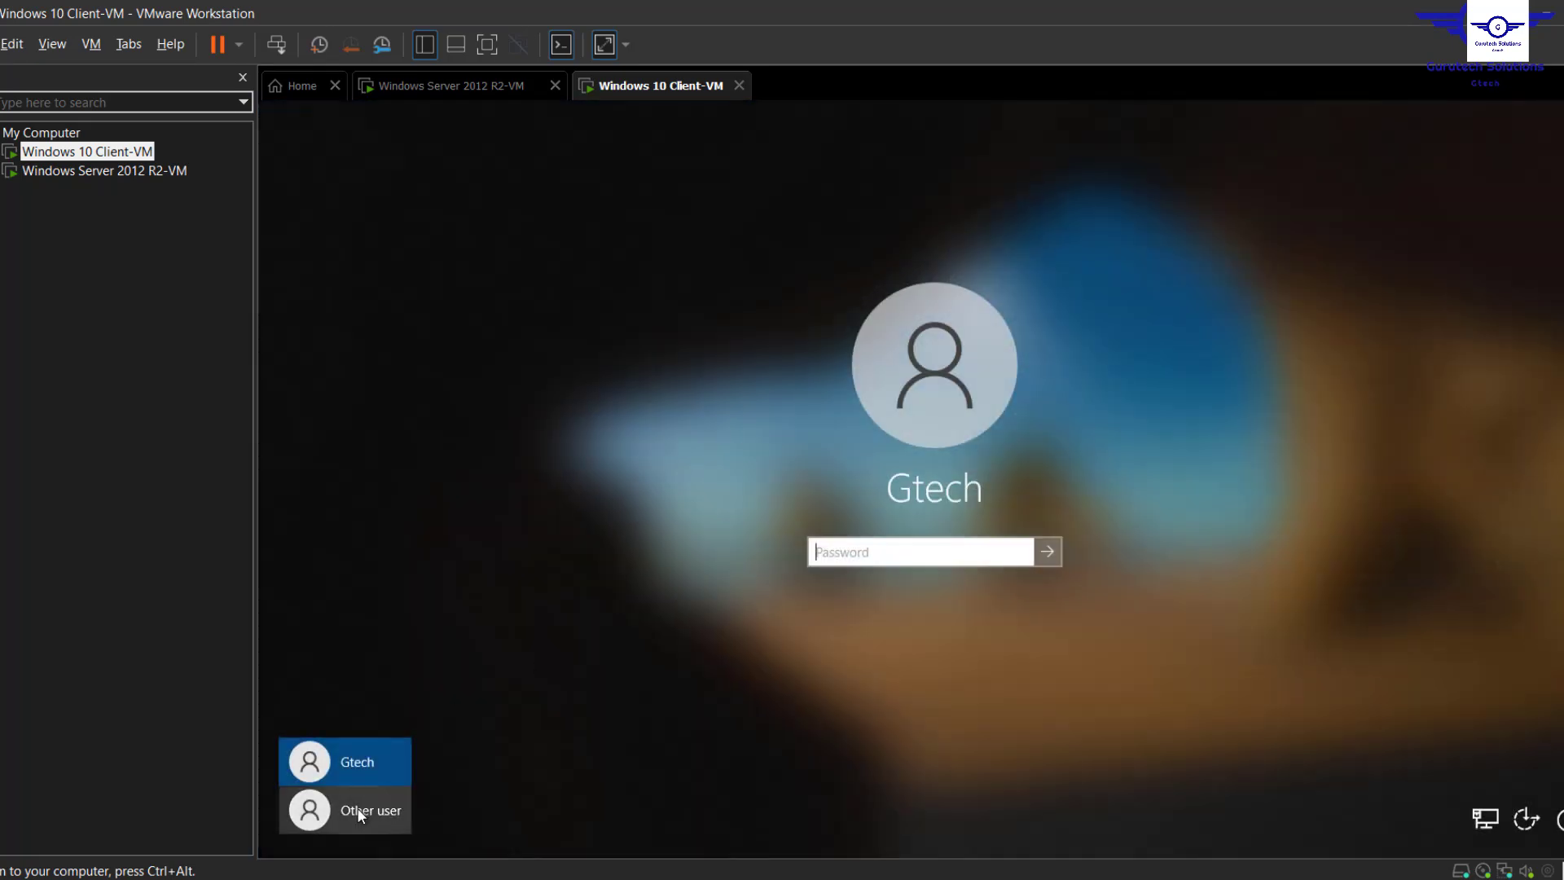
{"action": "left_click", "coordinate": [374, 813]}
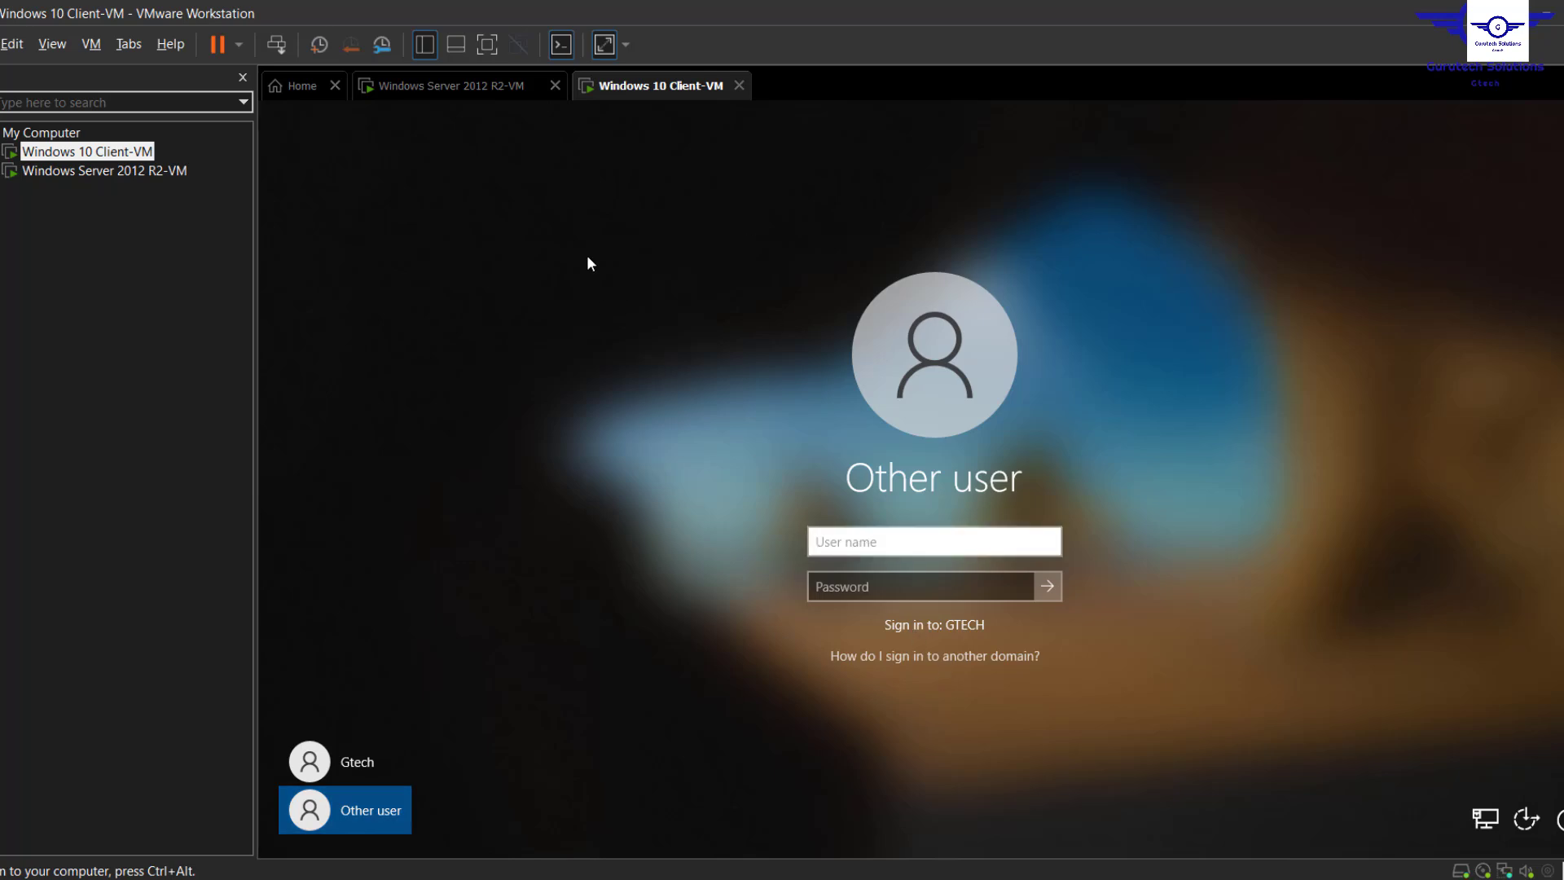
{"action": "left_click", "coordinate": [493, 92]}
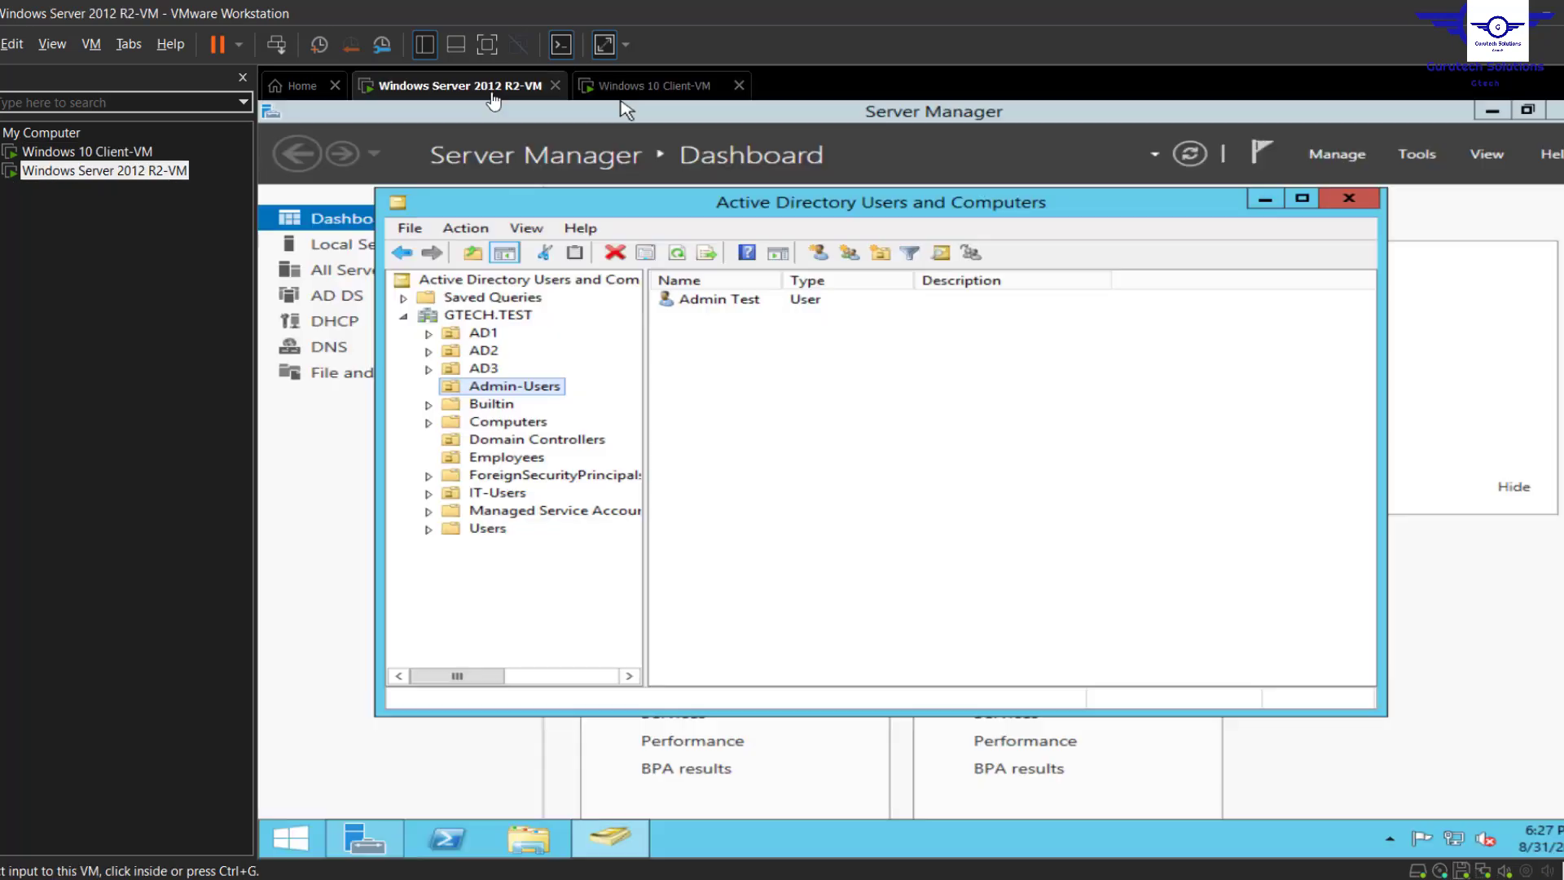
Open the Admin Test user's properties and view its Account tab logon name
{"action": "left_click", "coordinate": [721, 302]}
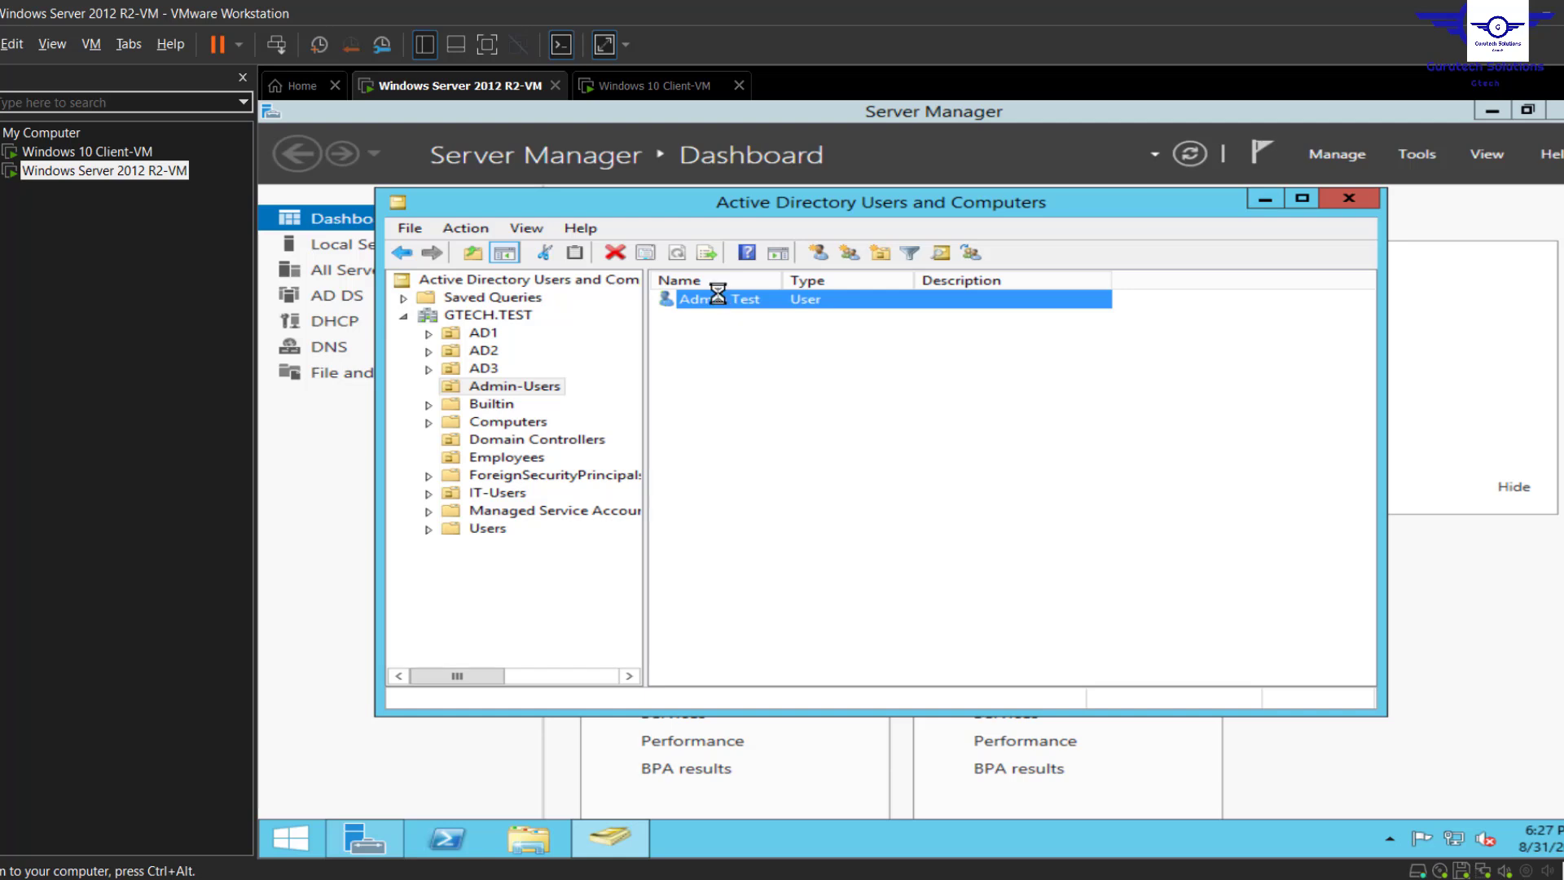
{"action": "double_click", "coordinate": [721, 300]}
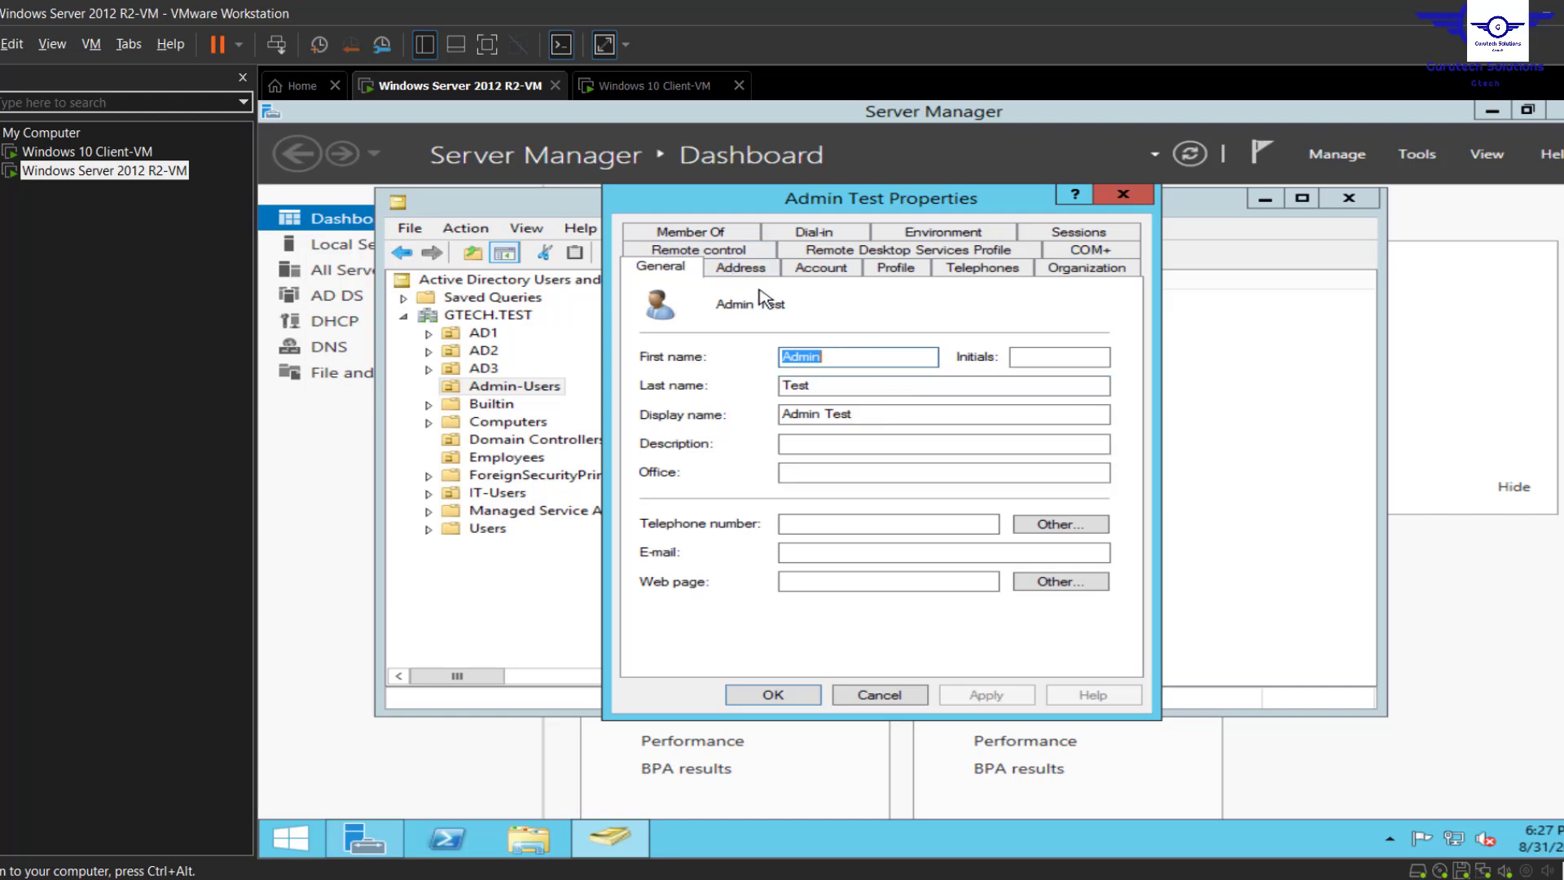
{"action": "left_click", "coordinate": [817, 269]}
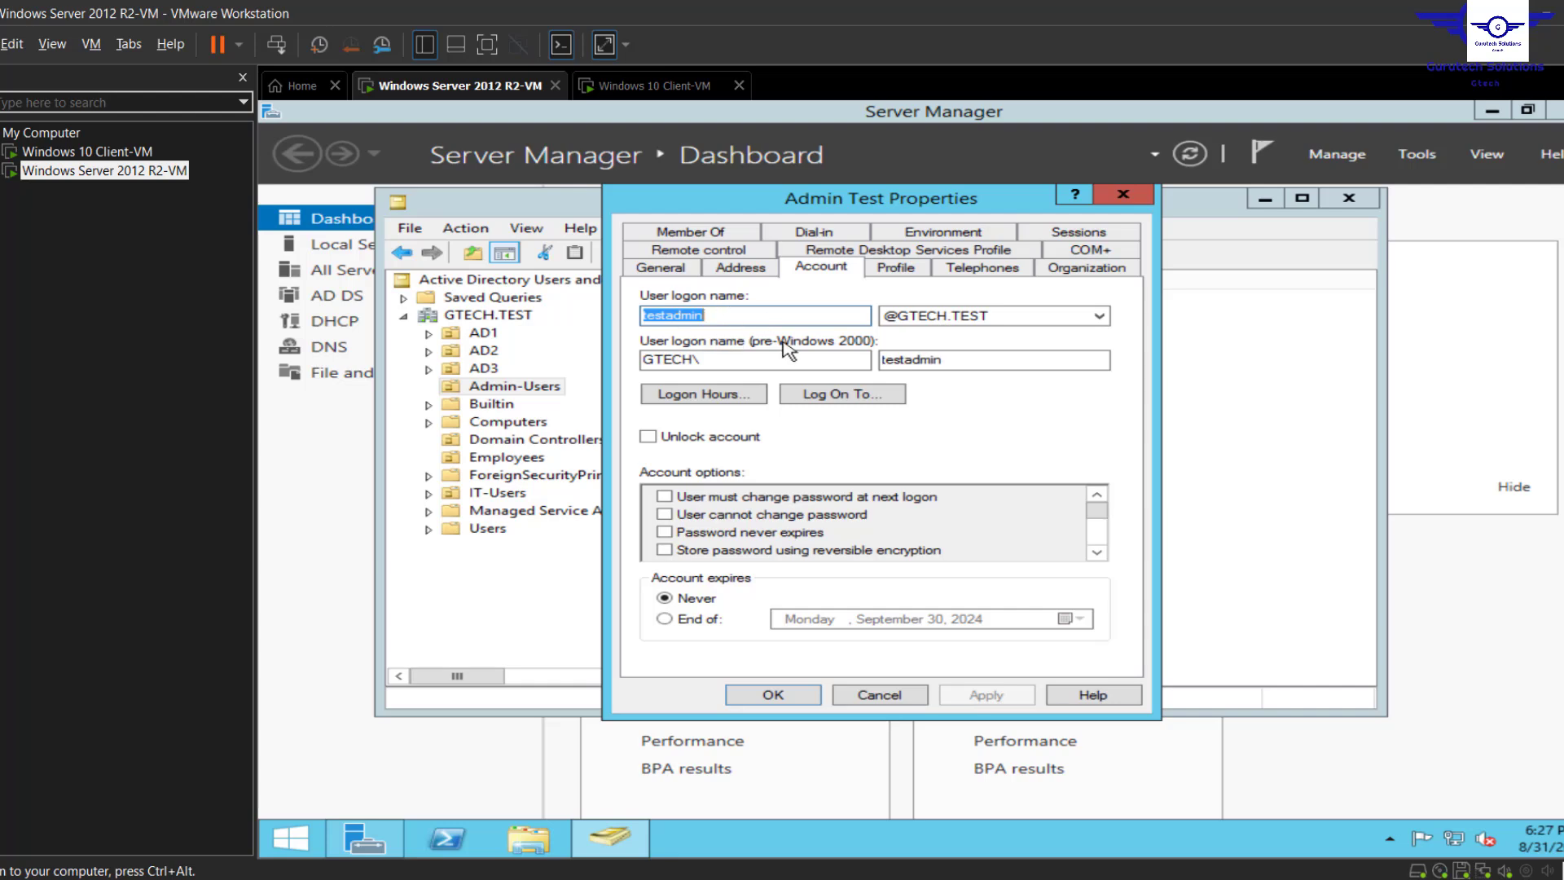
Sign in to the Windows 10 client as testadmin with the account password
{"action": "left_click", "coordinate": [636, 86]}
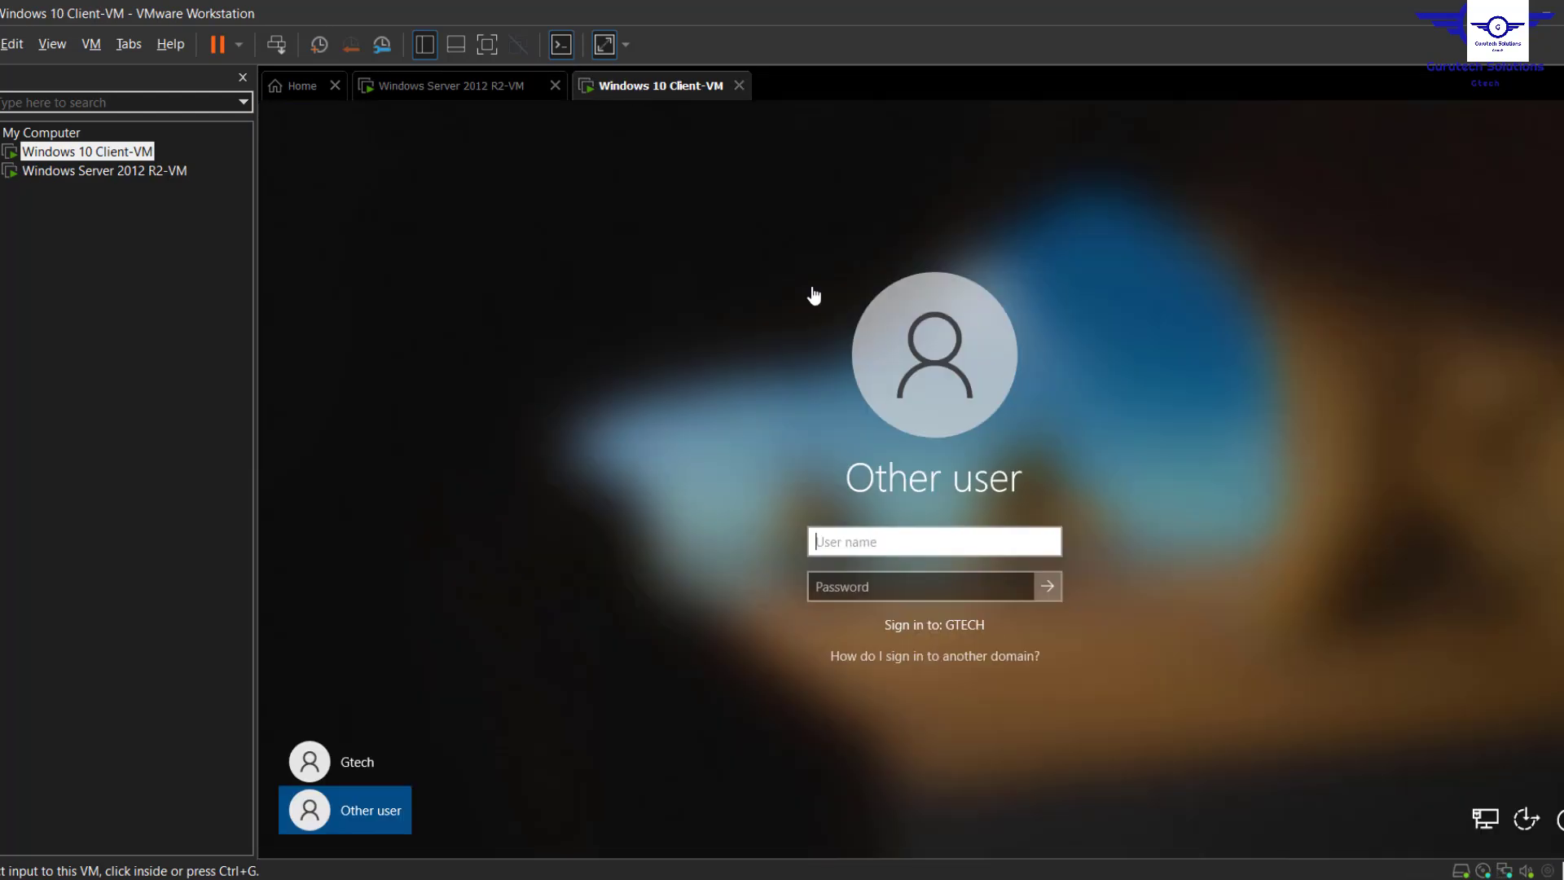
{"action": "left_click", "coordinate": [855, 558]}
{"action": "type", "text": "te"}
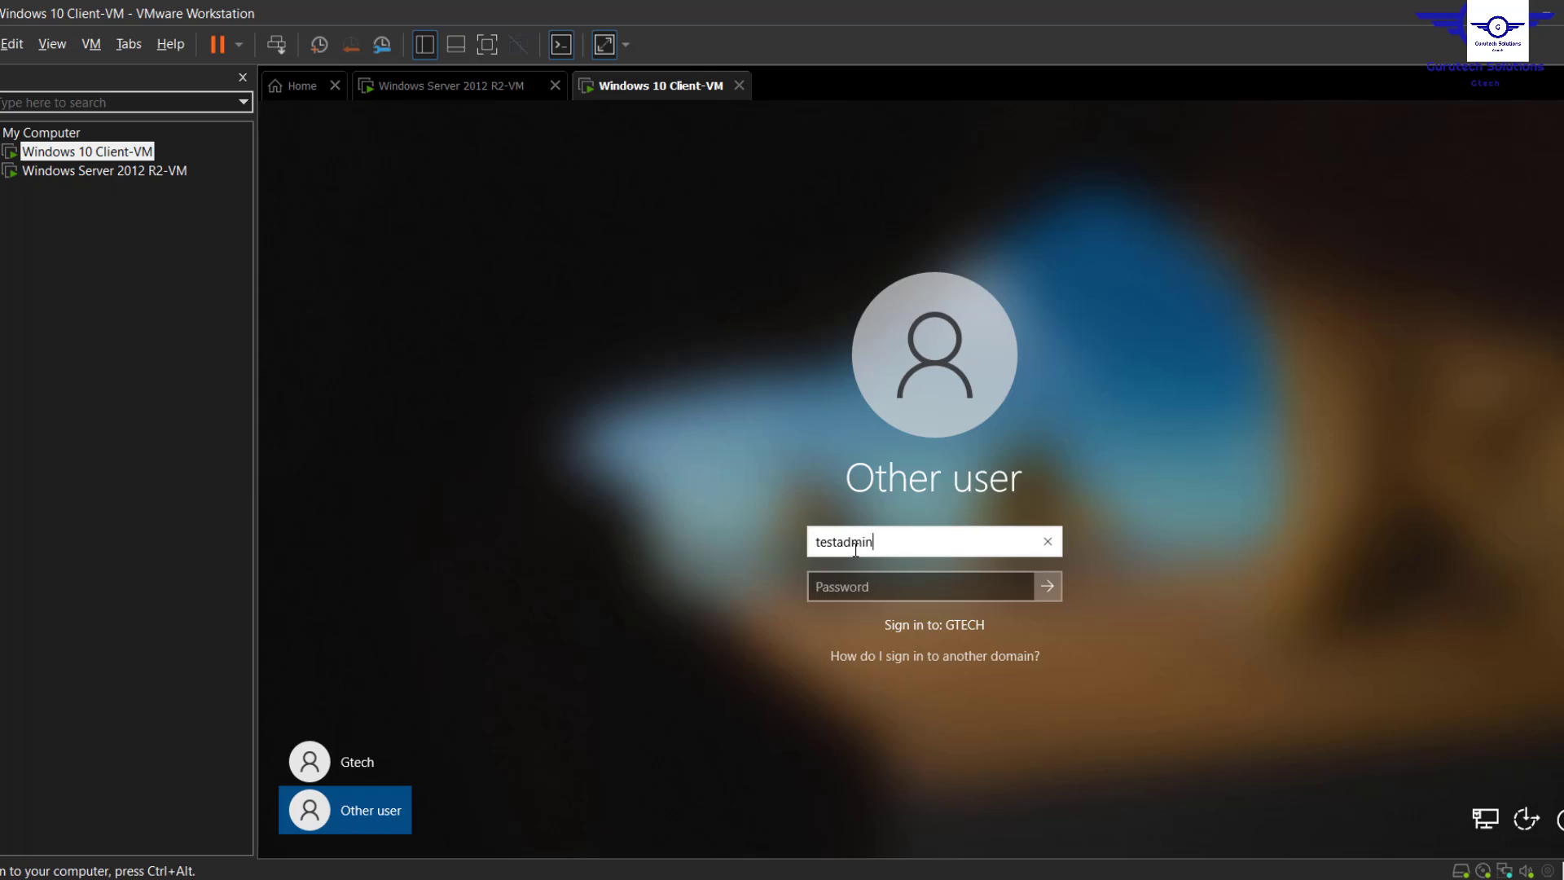
{"action": "type", "text": "stadmin"}
{"action": "left_click", "coordinate": [821, 584]}
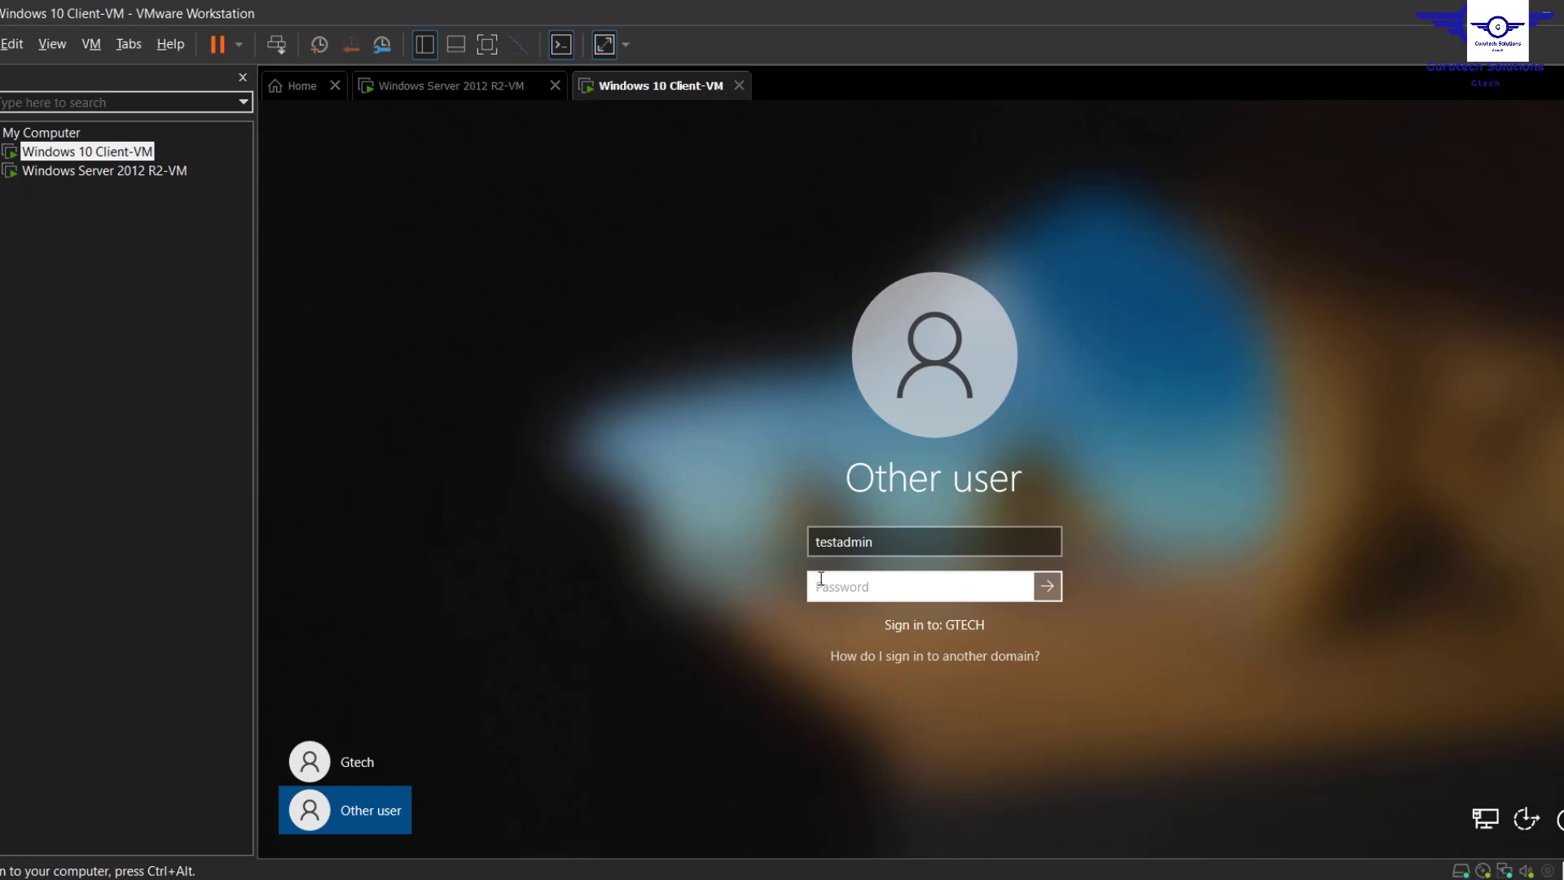
{"action": "type", "text": "P"}
{"action": "key", "text": "Return"}
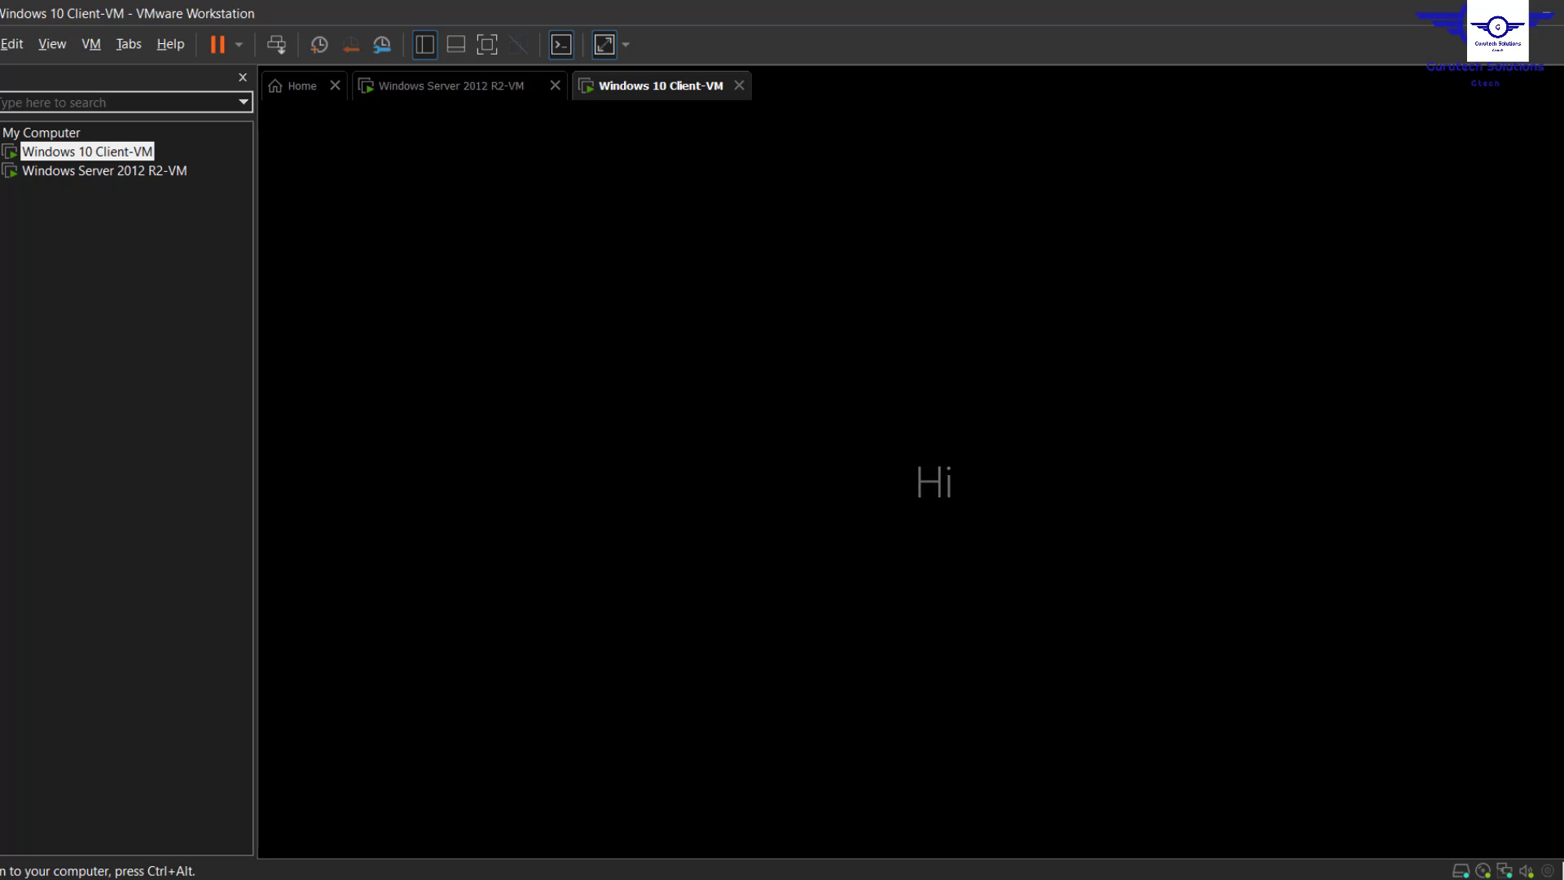
{"action": "key", "text": "ctrl+alt"}
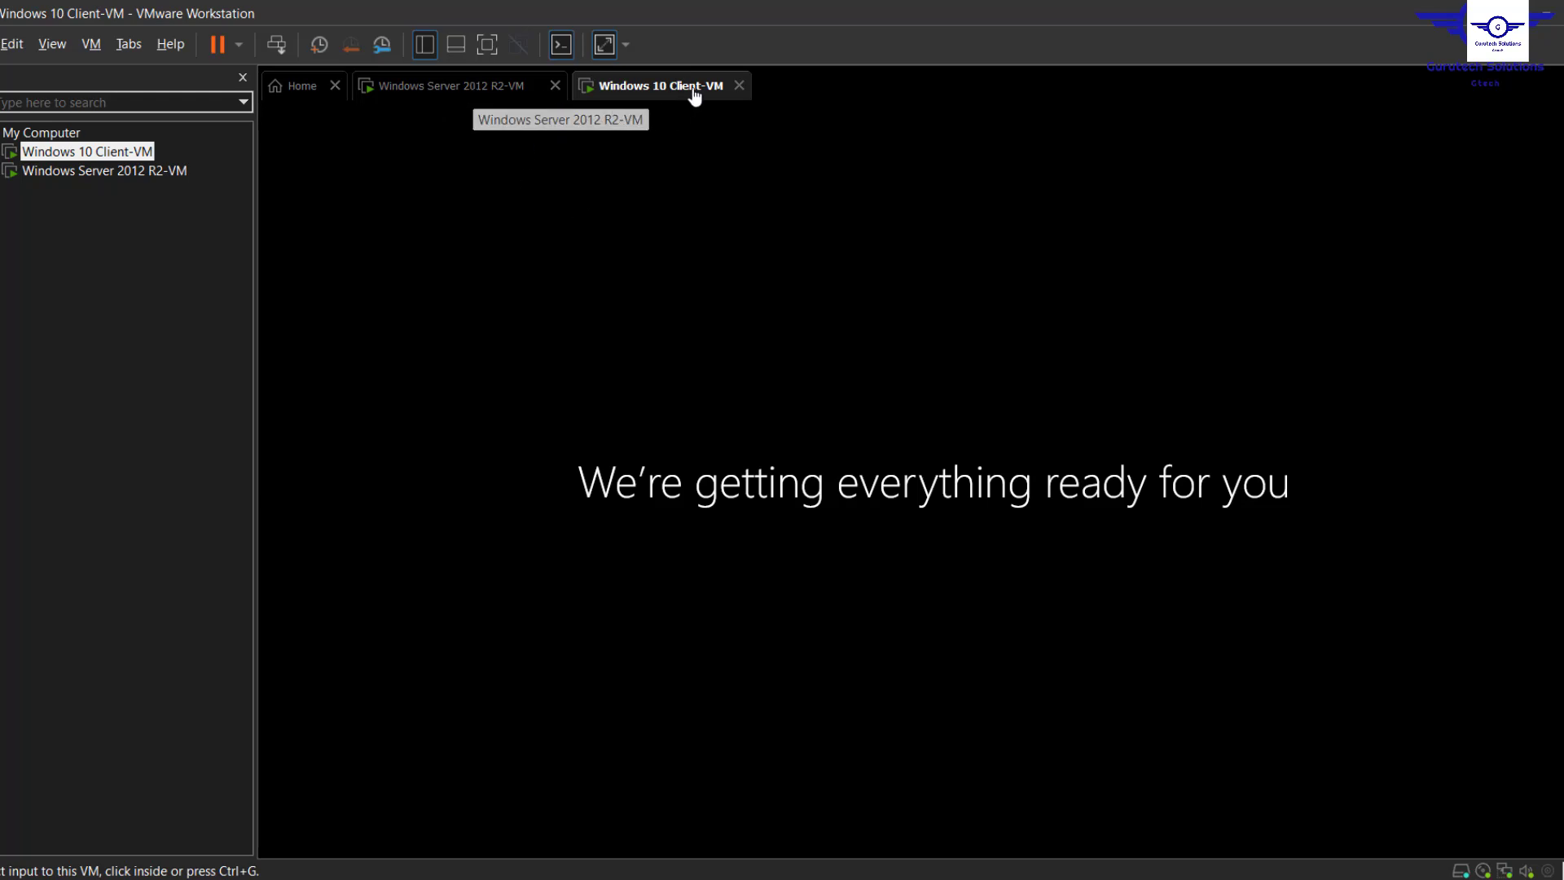
Check Admin Test's Member Of tab: Administrators, Domain Admins, Domain Users, Enterprise Admins
{"action": "left_click", "coordinate": [449, 86]}
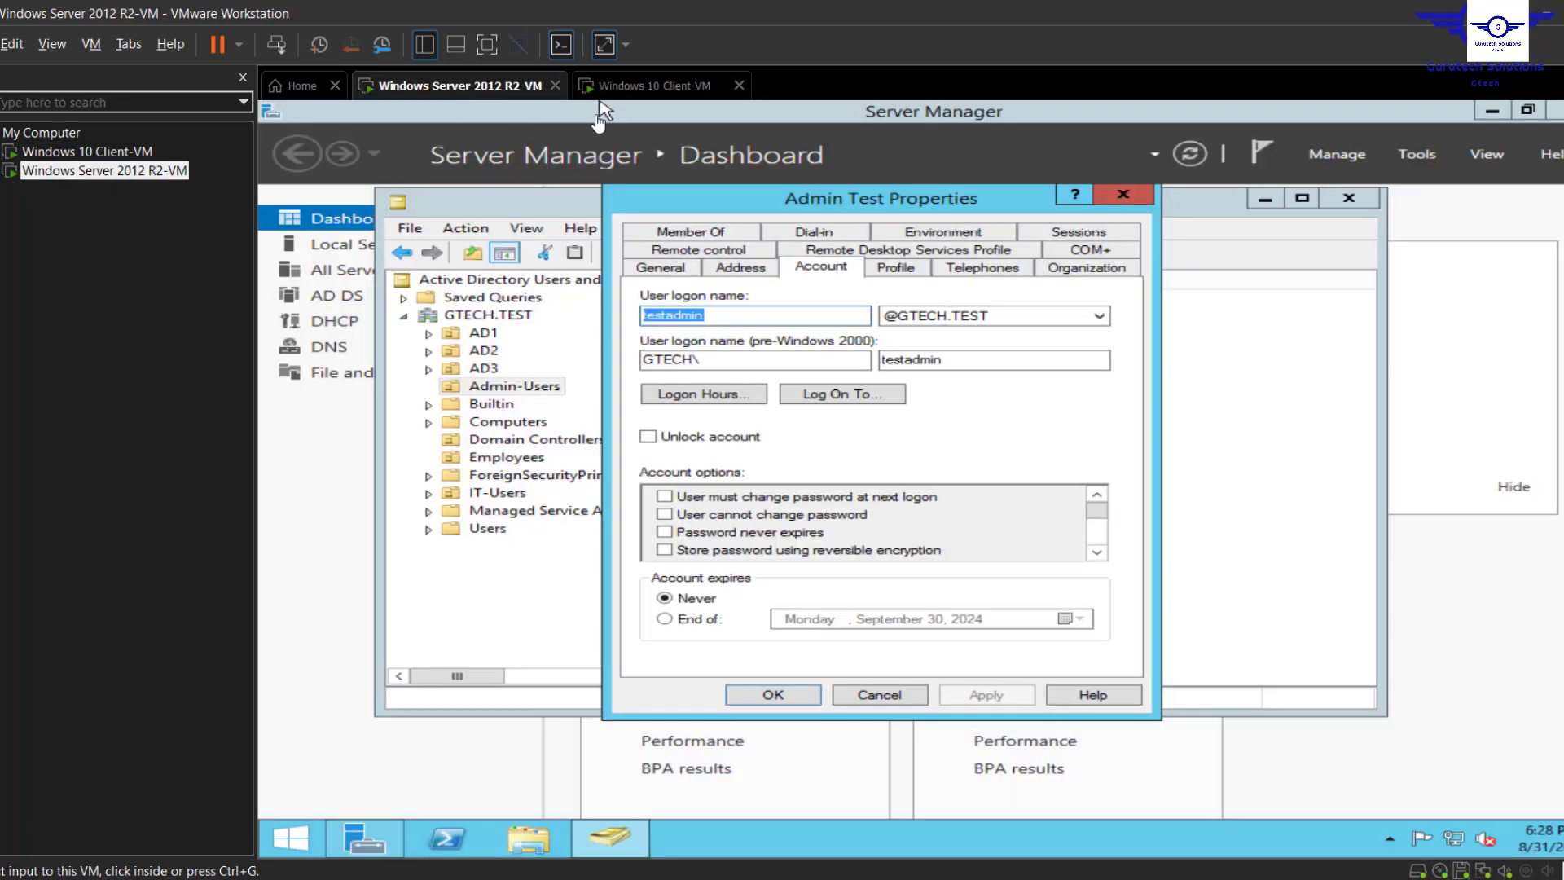
{"action": "left_click", "coordinate": [672, 85]}
{"action": "left_click", "coordinate": [450, 90]}
{"action": "left_click", "coordinate": [707, 237]}
{"action": "left_click", "coordinate": [699, 236]}
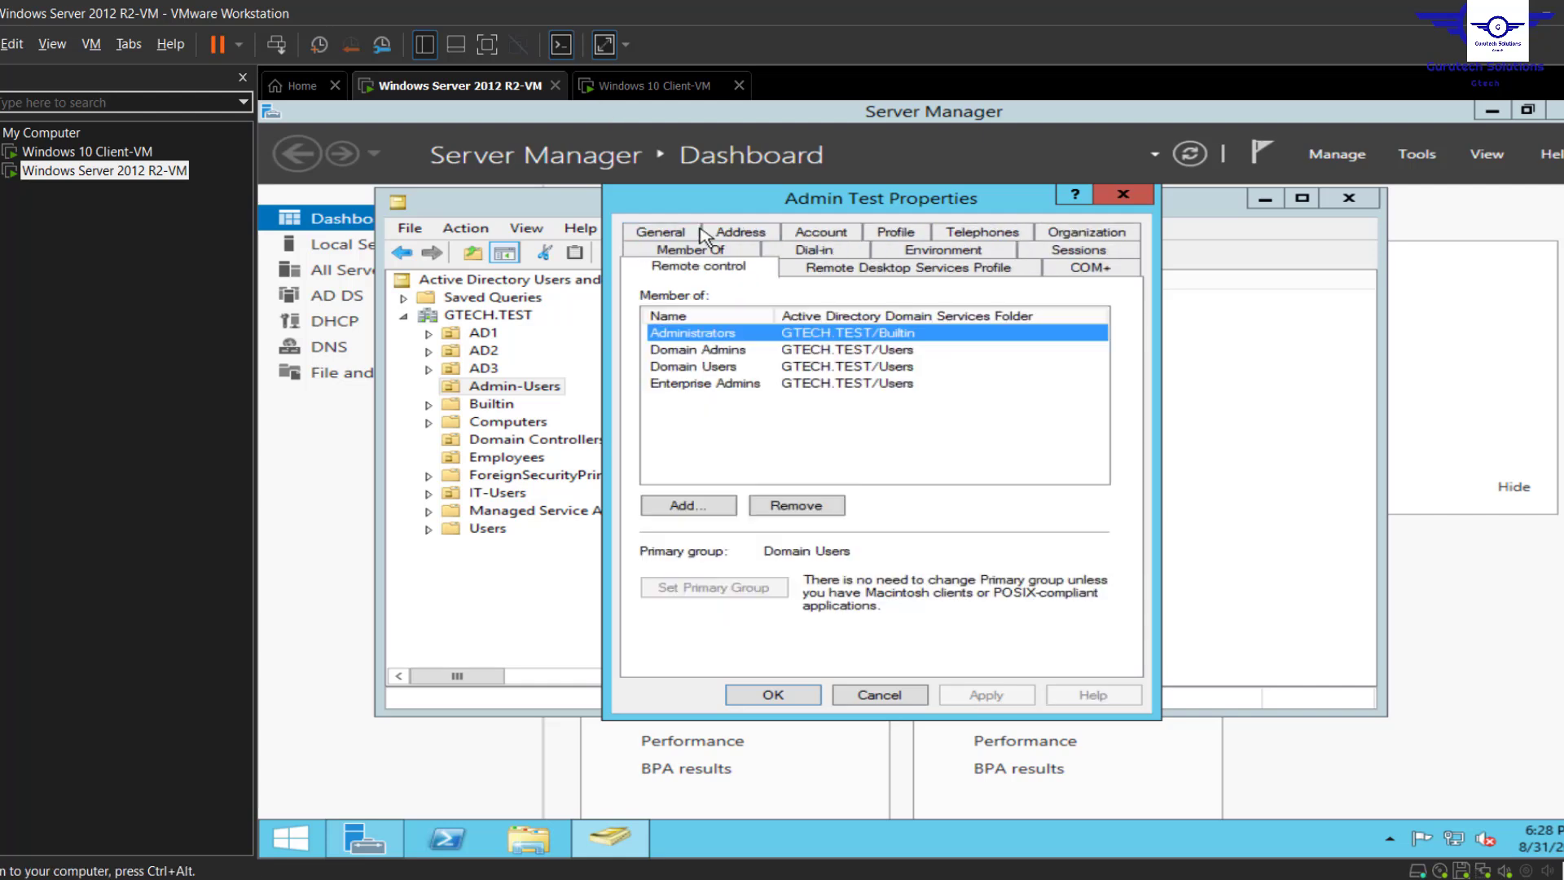
{"action": "left_click", "coordinate": [705, 236]}
{"action": "left_click", "coordinate": [664, 237]}
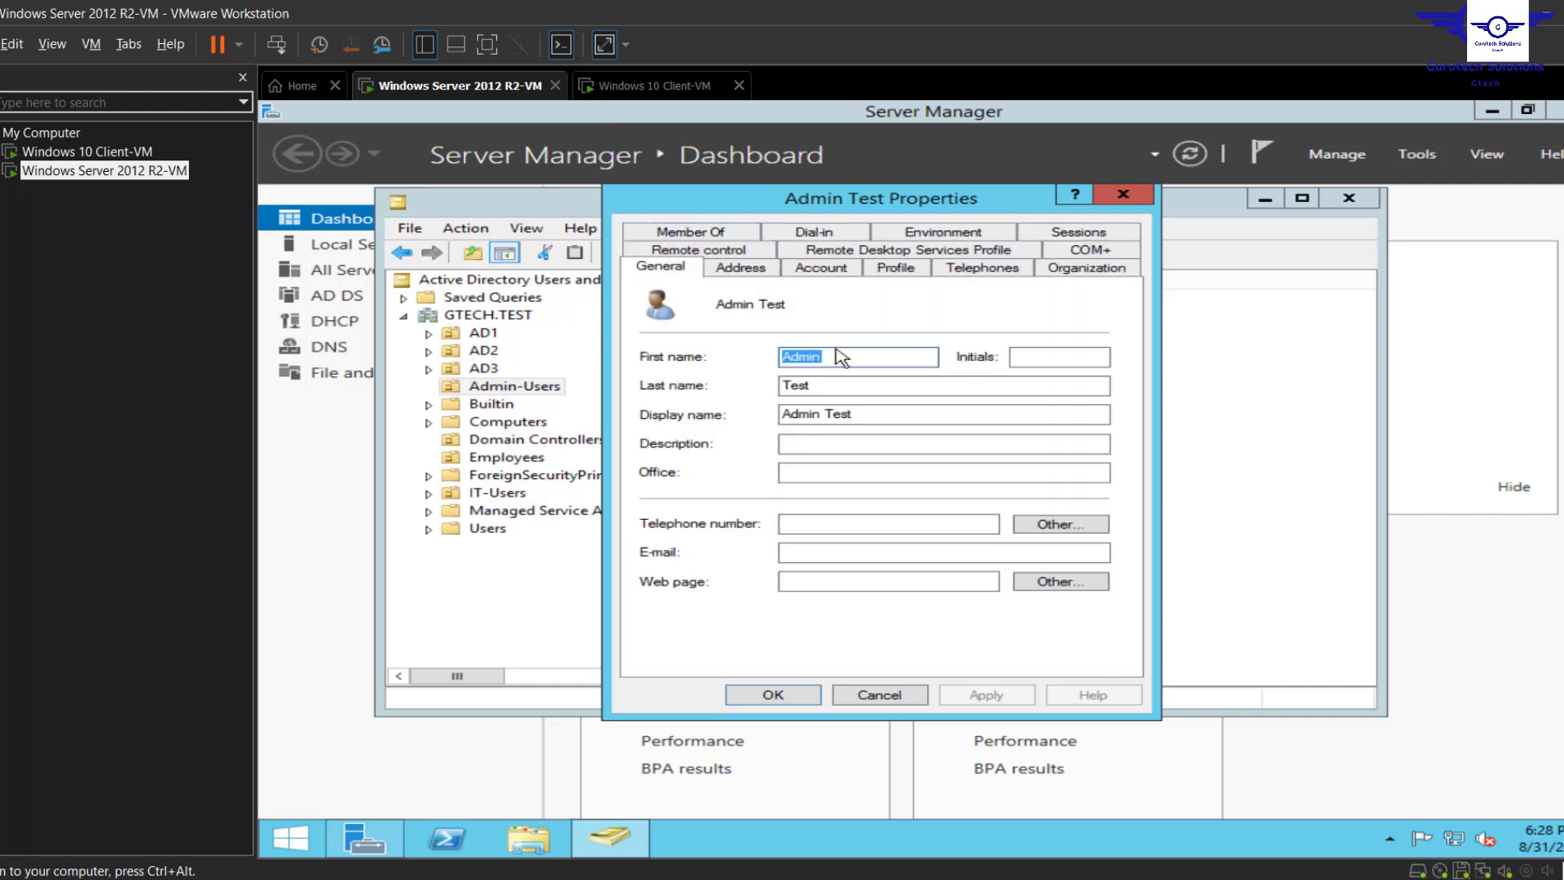
{"action": "left_click", "coordinate": [690, 237]}
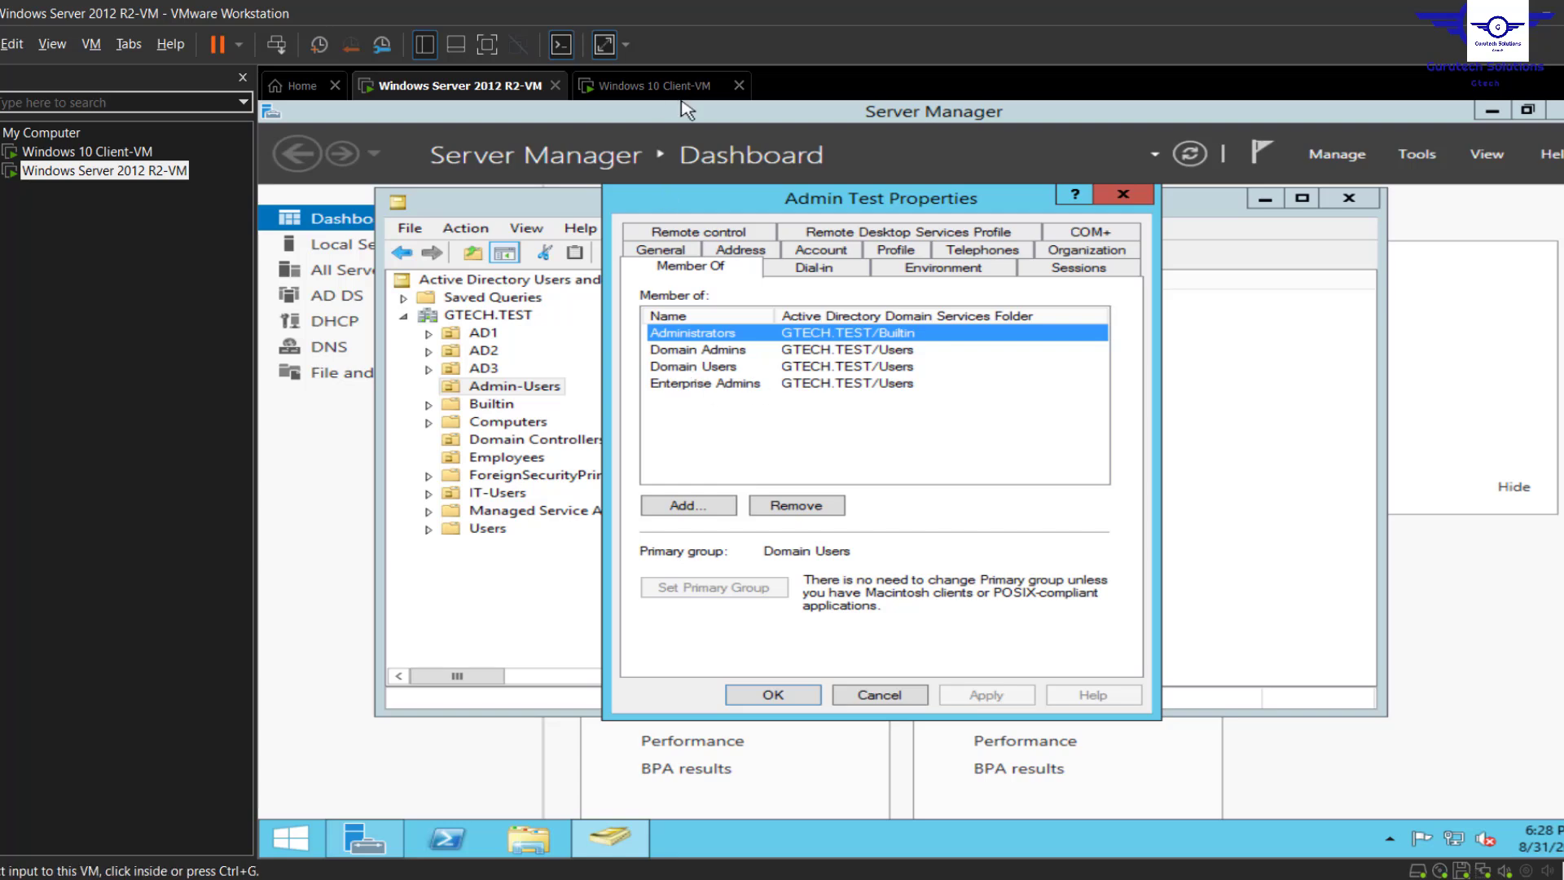
{"action": "left_click", "coordinate": [647, 90]}
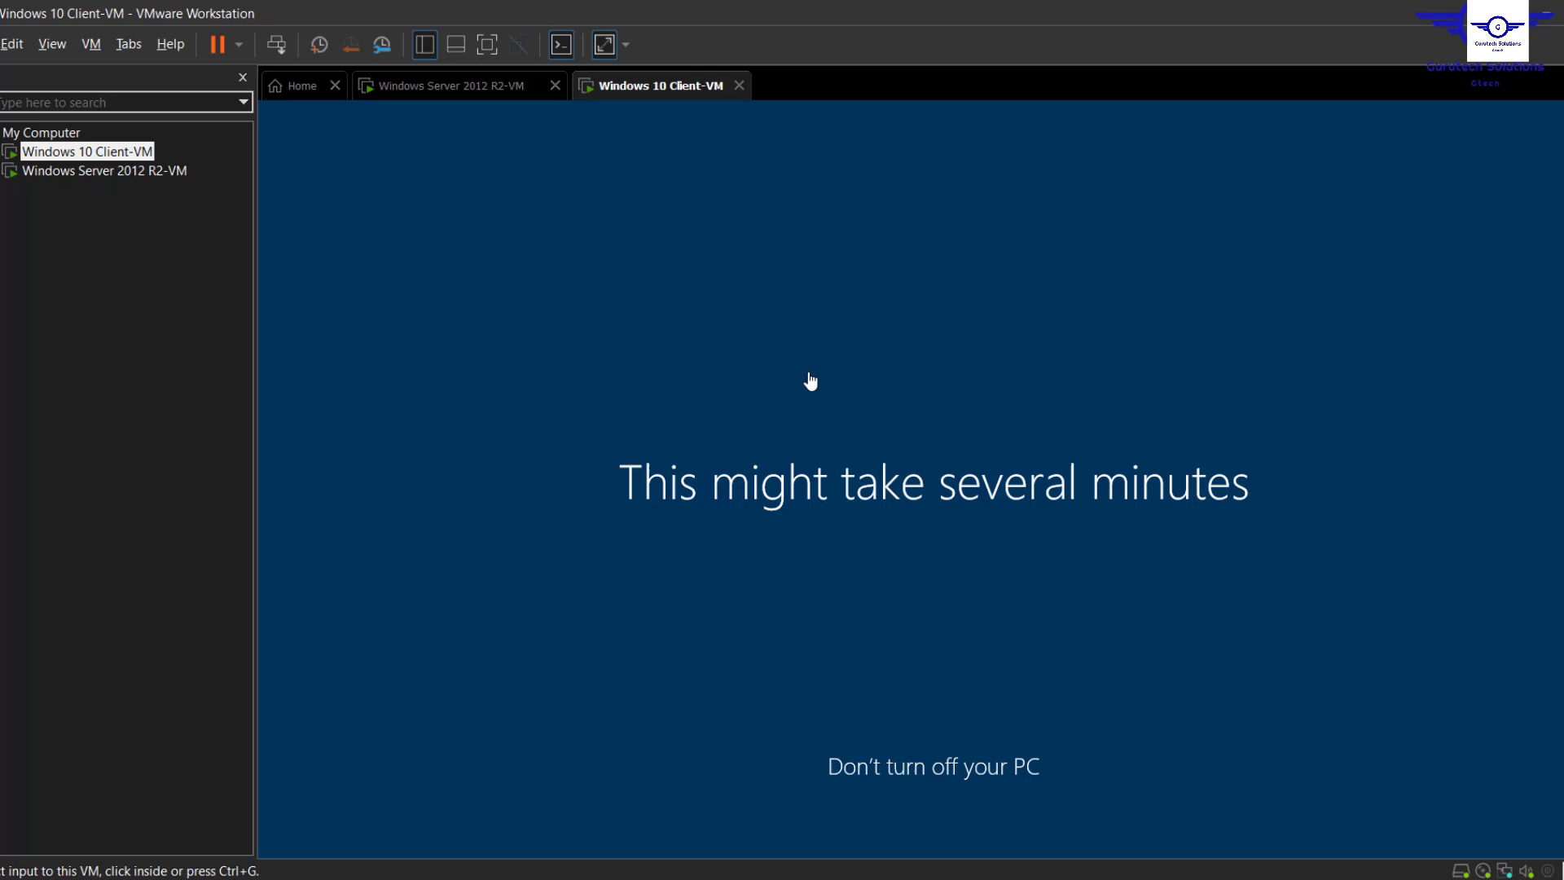
{"action": "left_click", "coordinate": [453, 88]}
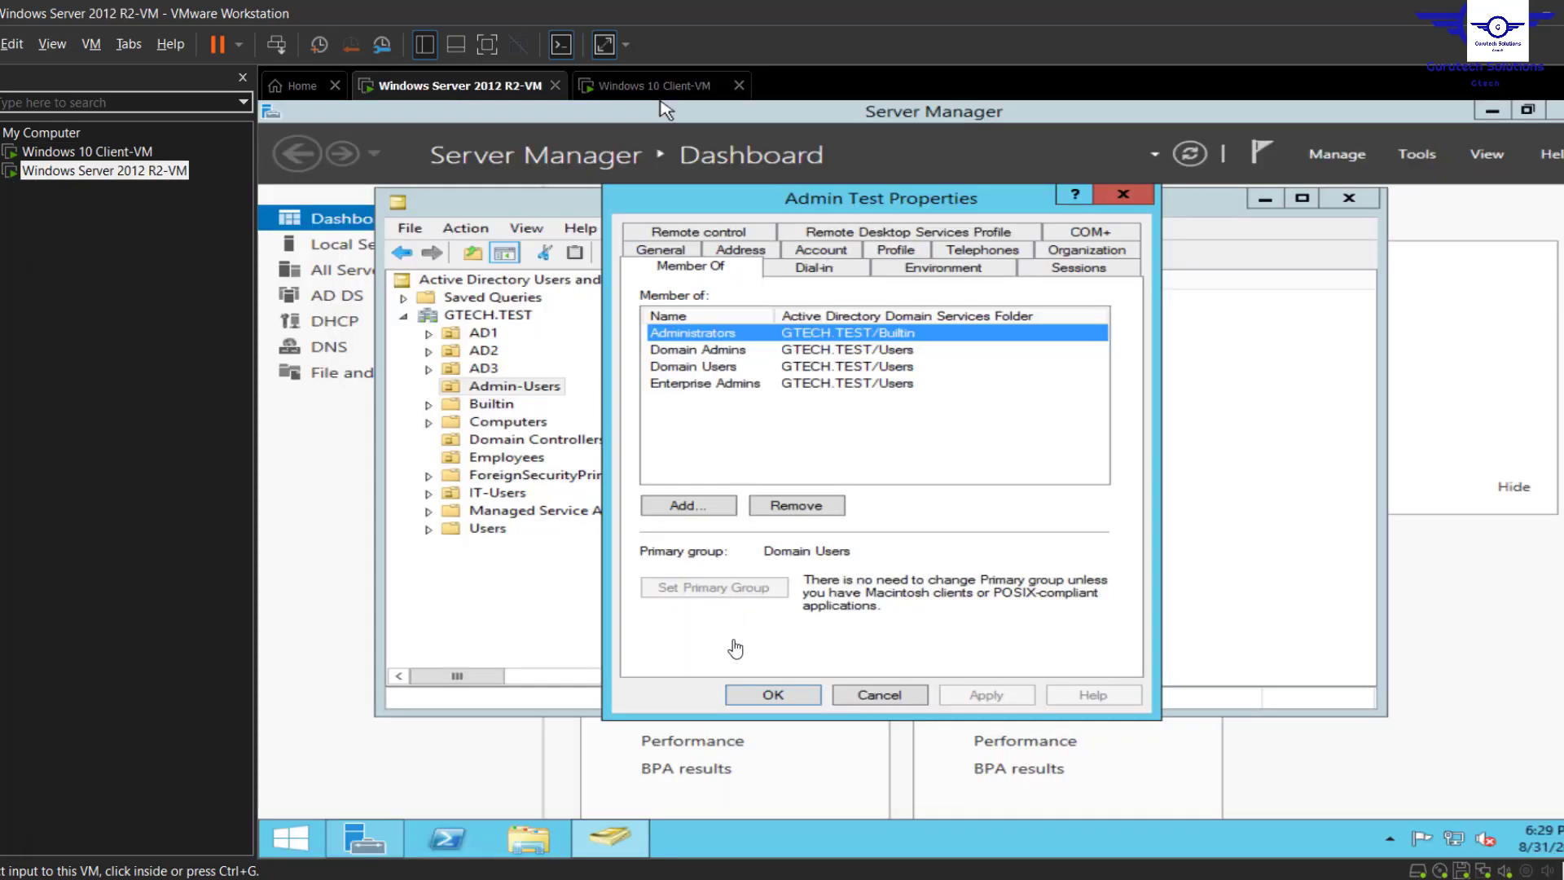
Close Admin Test's properties and confirm the Employees user belongs only to Domain Users
{"action": "left_click", "coordinate": [884, 695]}
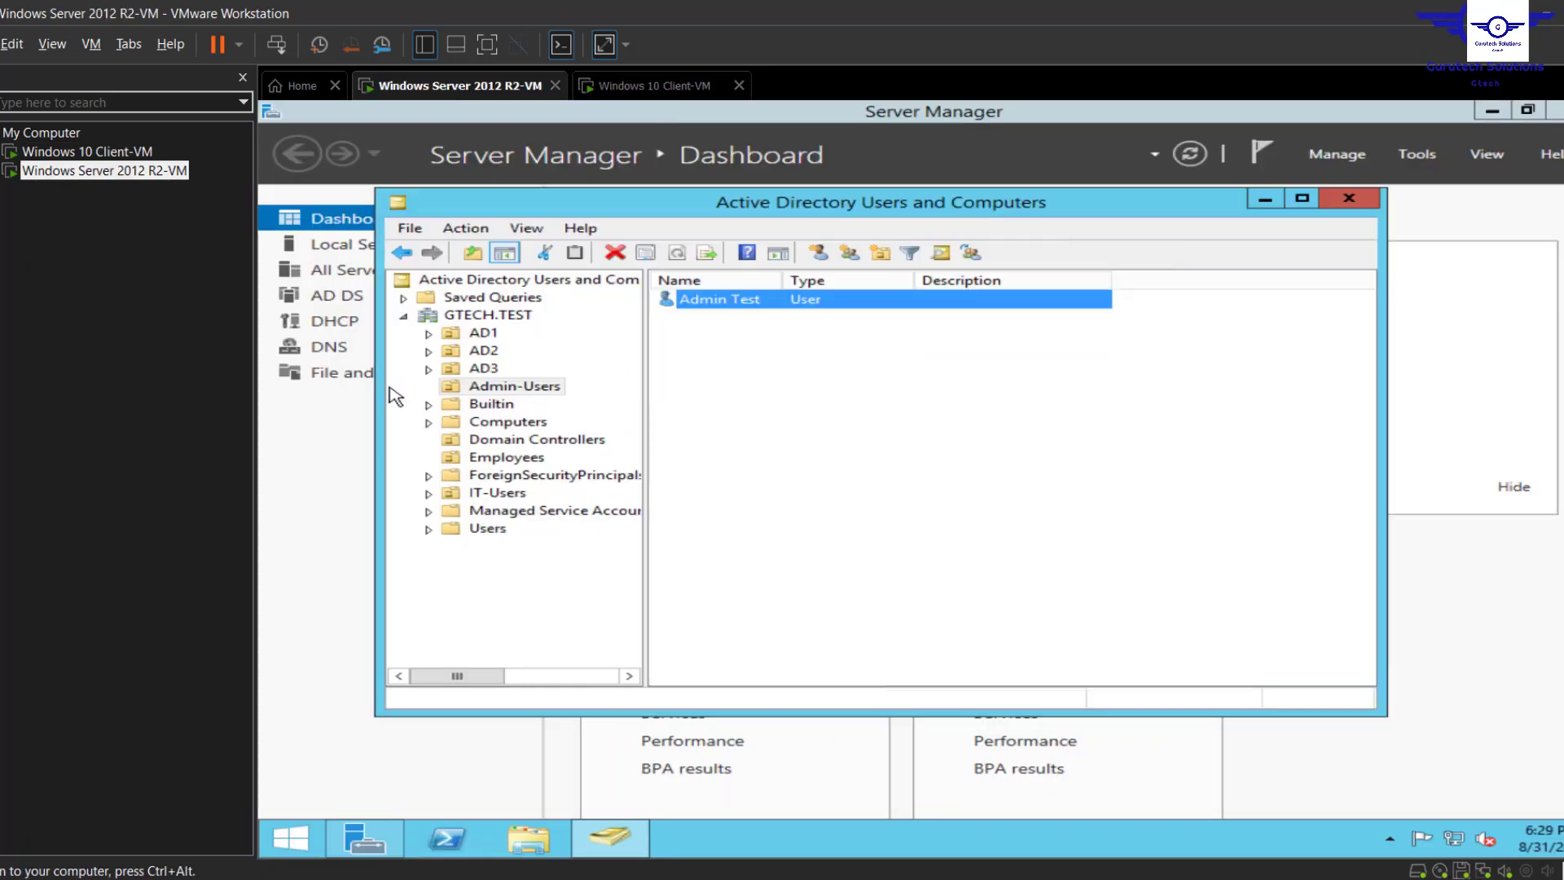
{"action": "left_click", "coordinate": [505, 458]}
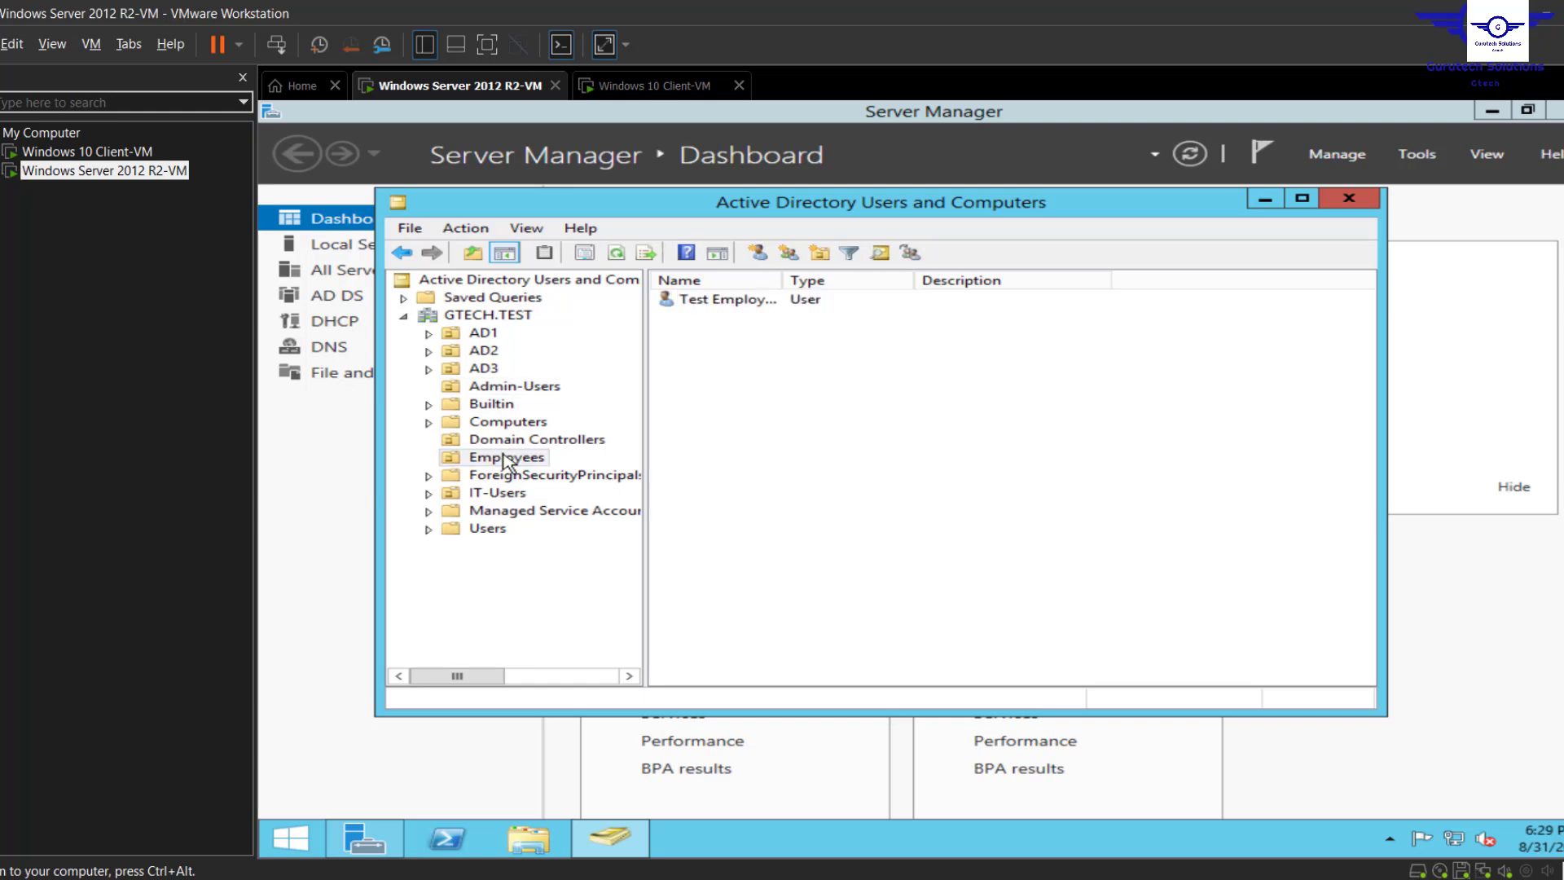
{"action": "double_click", "coordinate": [754, 300]}
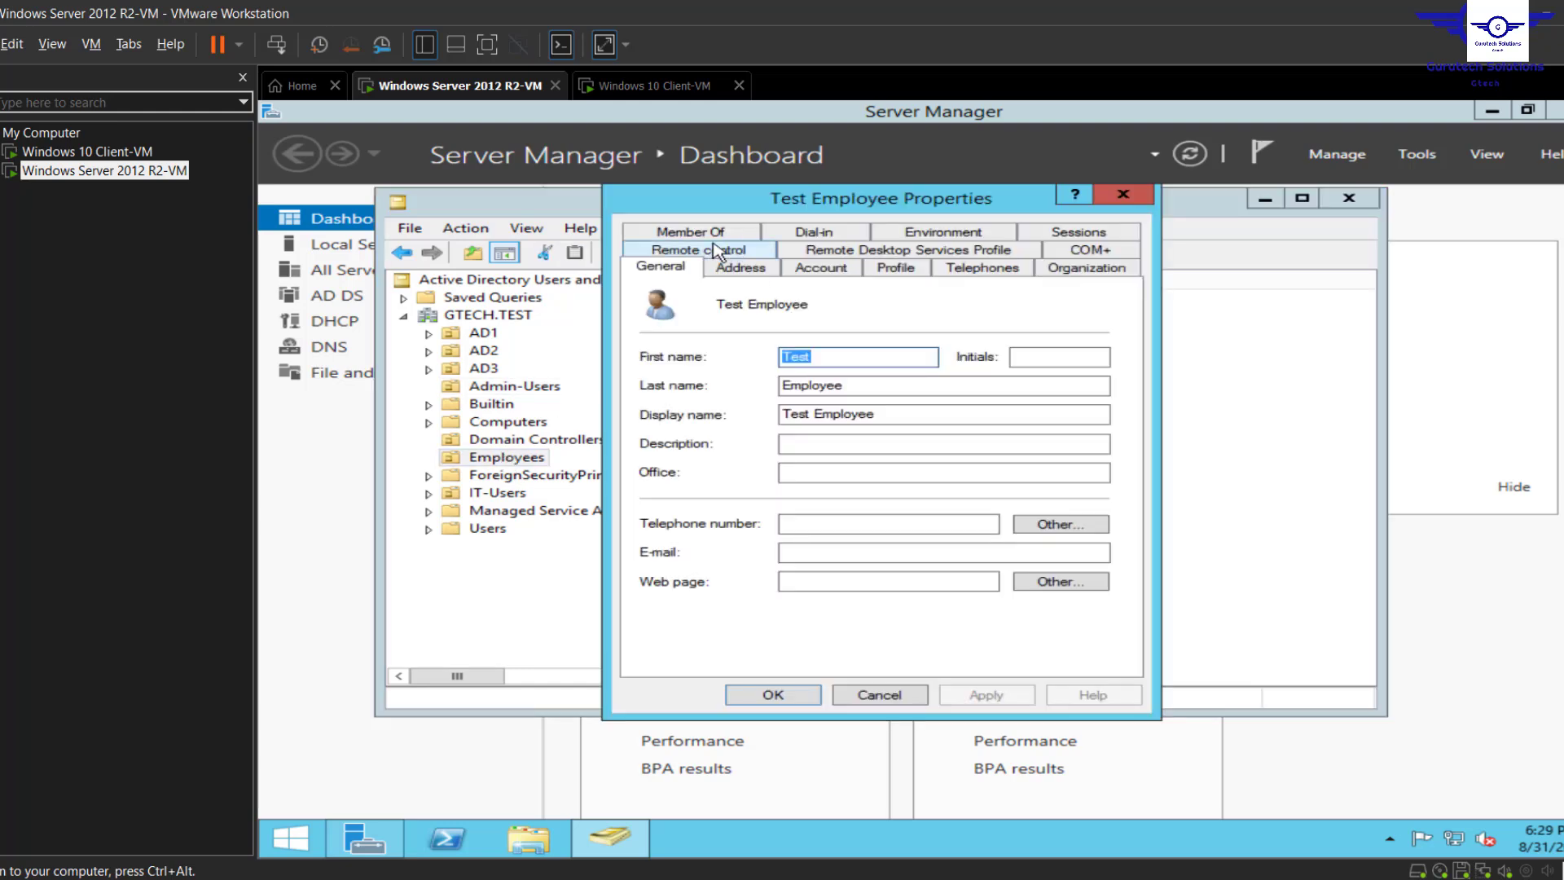
{"action": "left_click", "coordinate": [683, 235]}
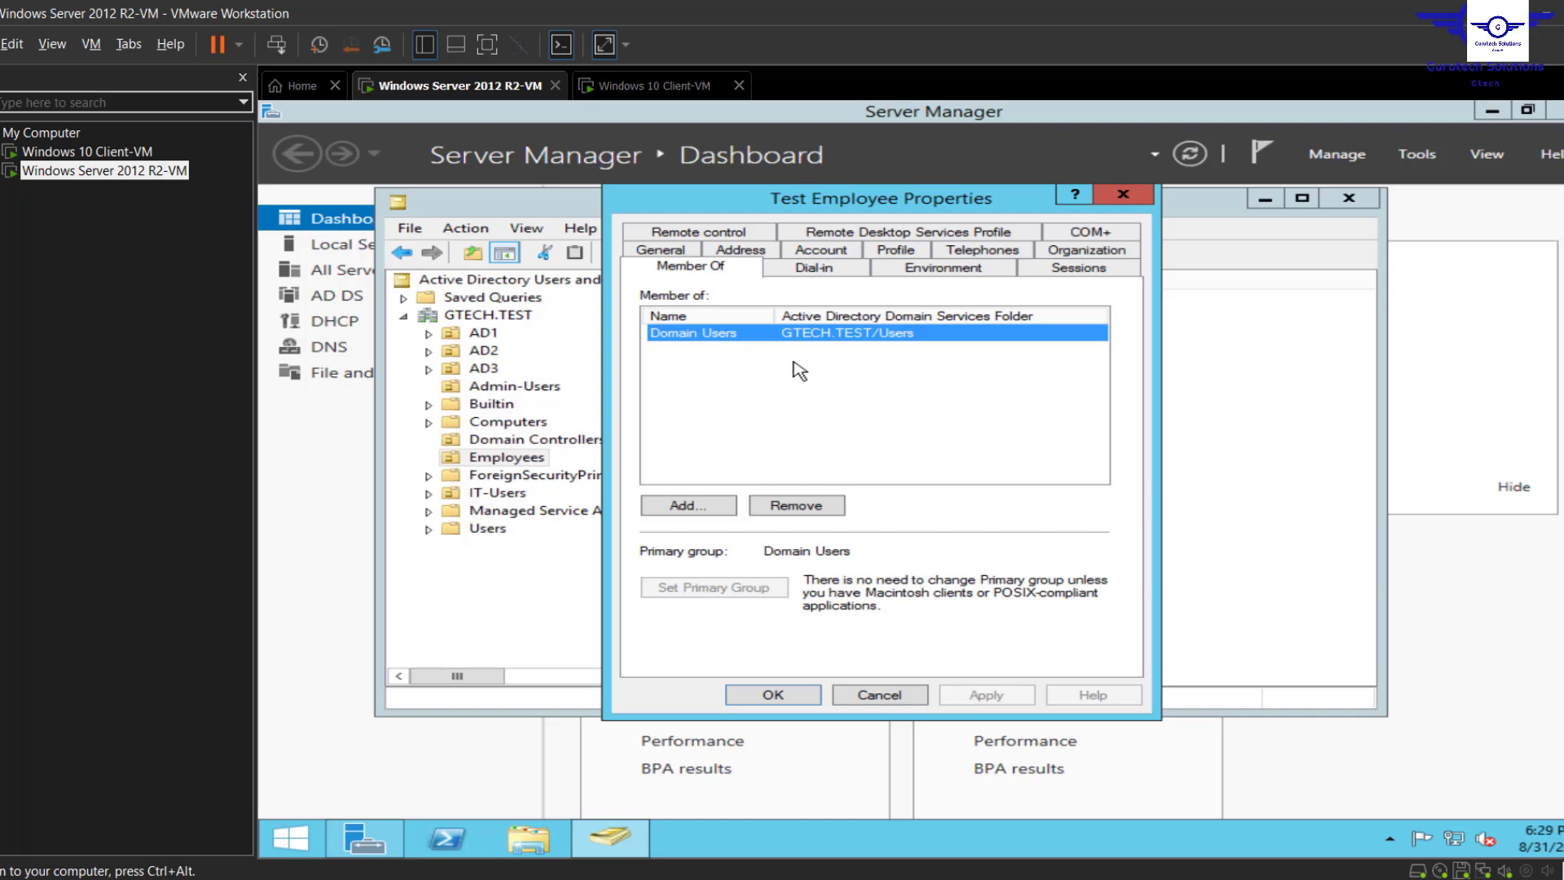
{"action": "left_click", "coordinate": [659, 85]}
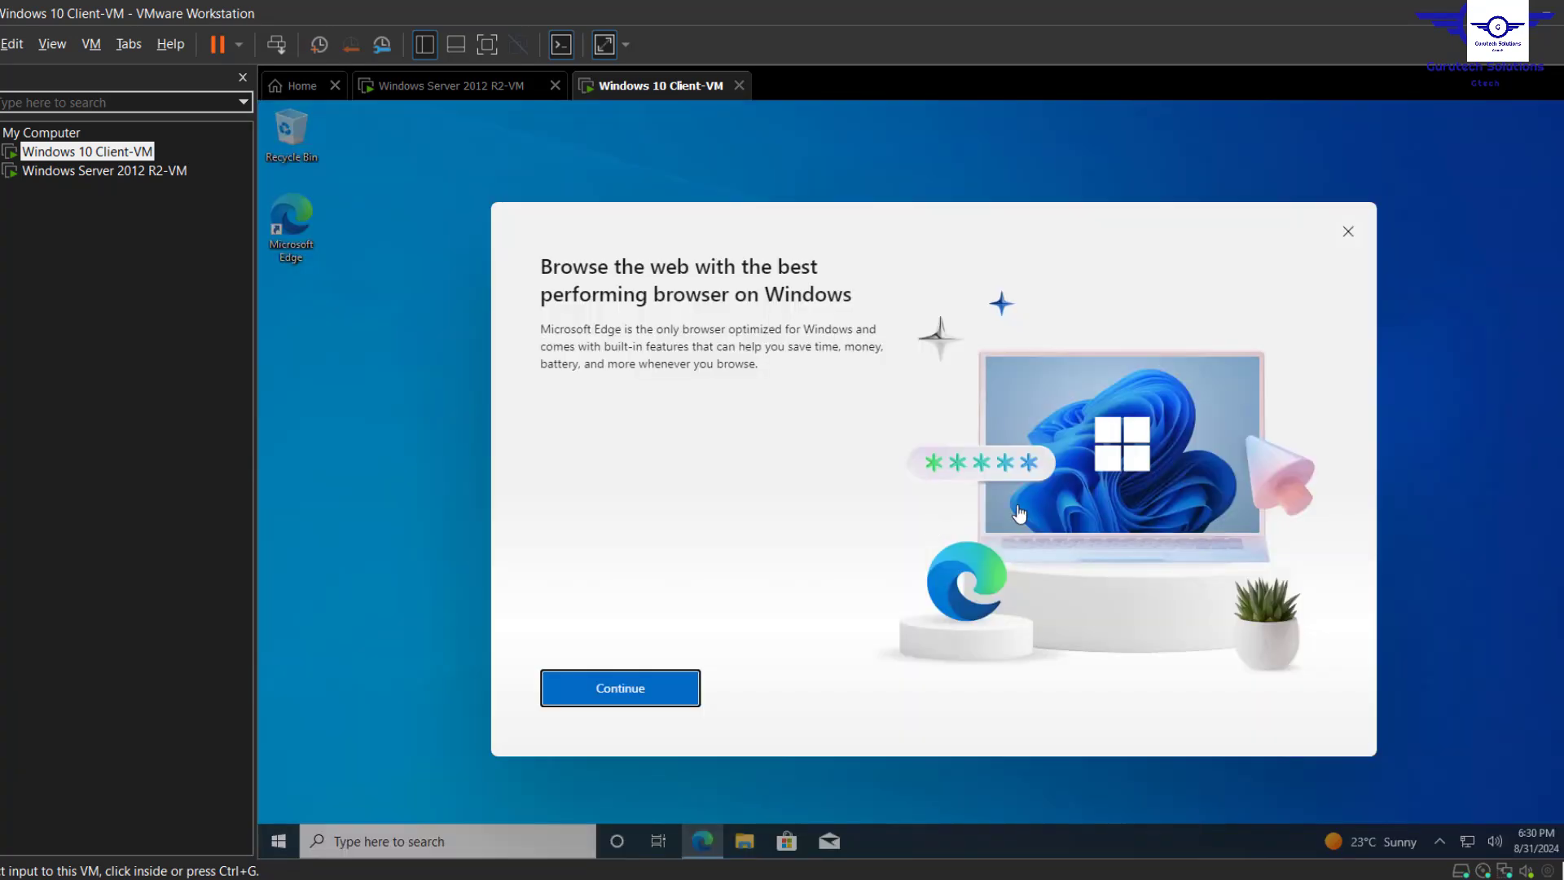
Dismiss the Edge promo and open This PC's Properties, showing GTECH-COMP on GTECH.TEST
{"action": "left_click", "coordinate": [1348, 237]}
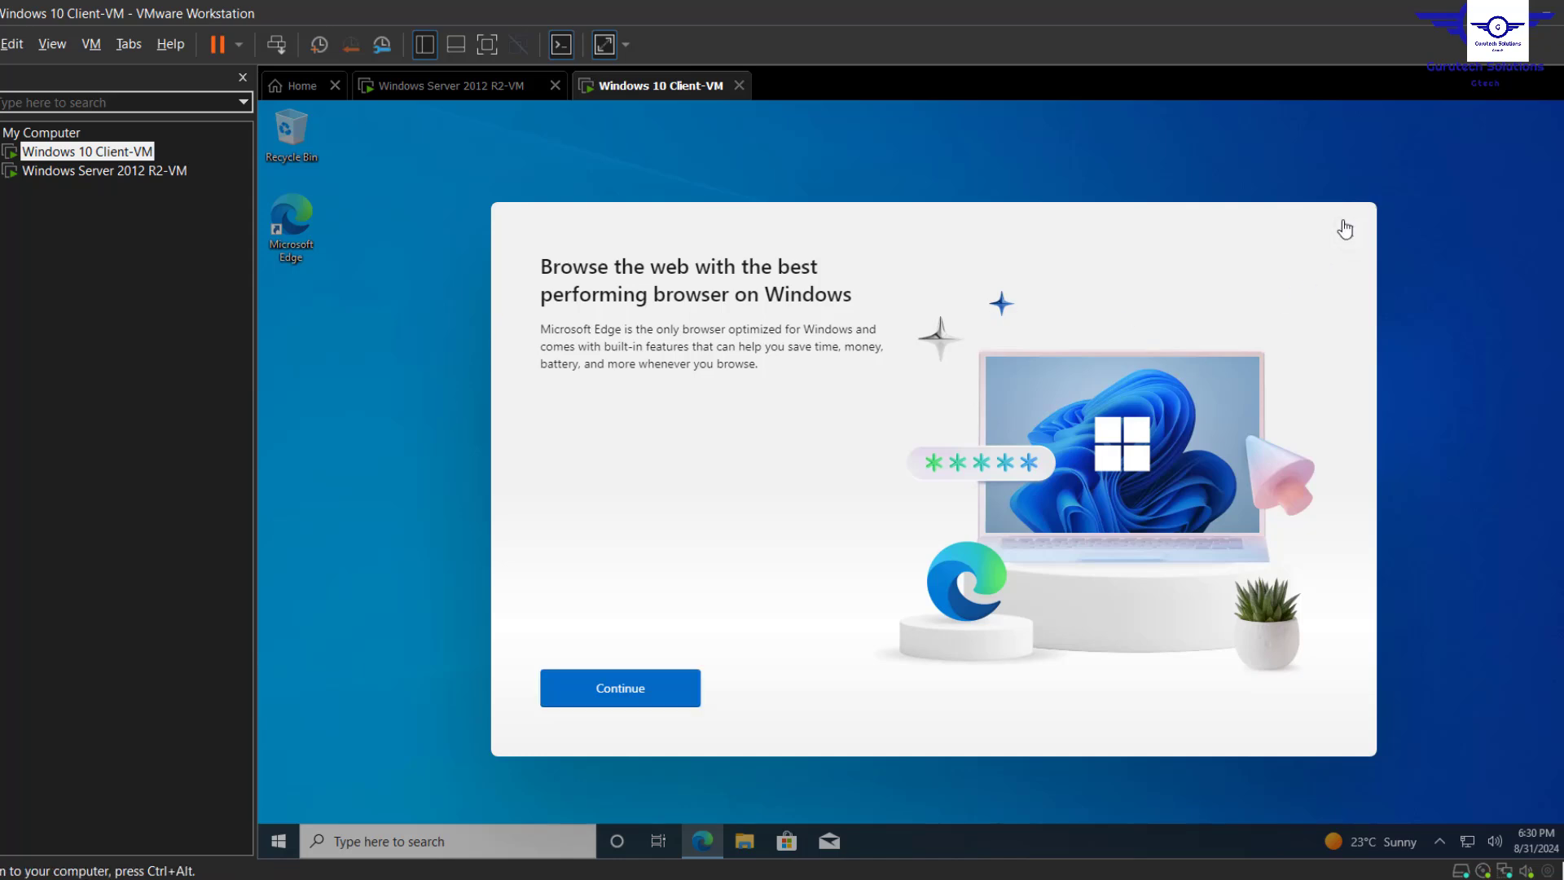
{"action": "left_click", "coordinate": [1348, 231]}
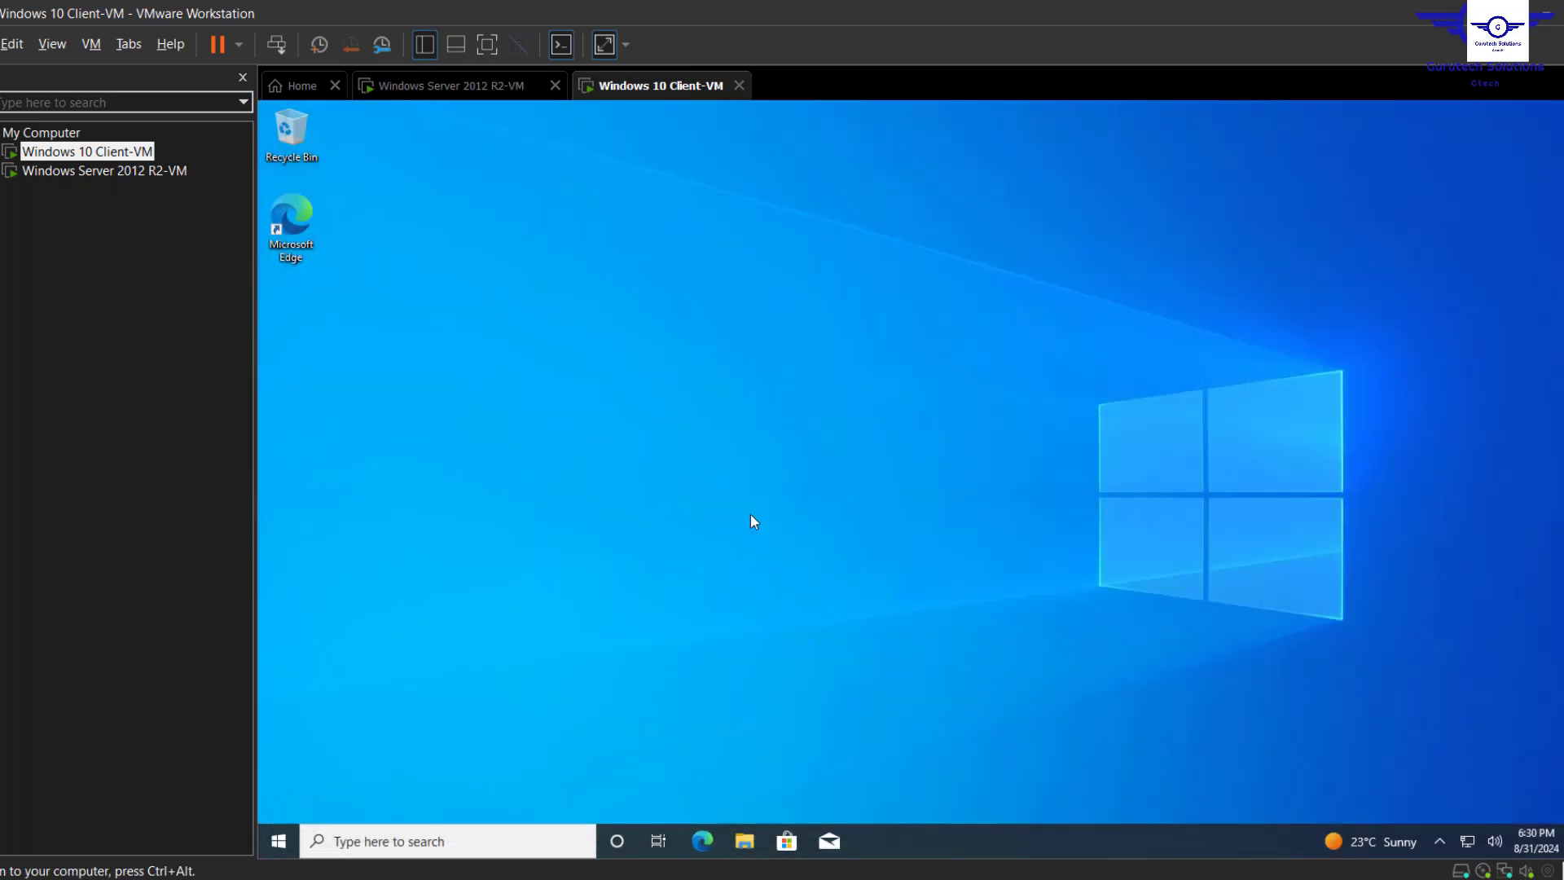
{"action": "left_click", "coordinate": [279, 842]}
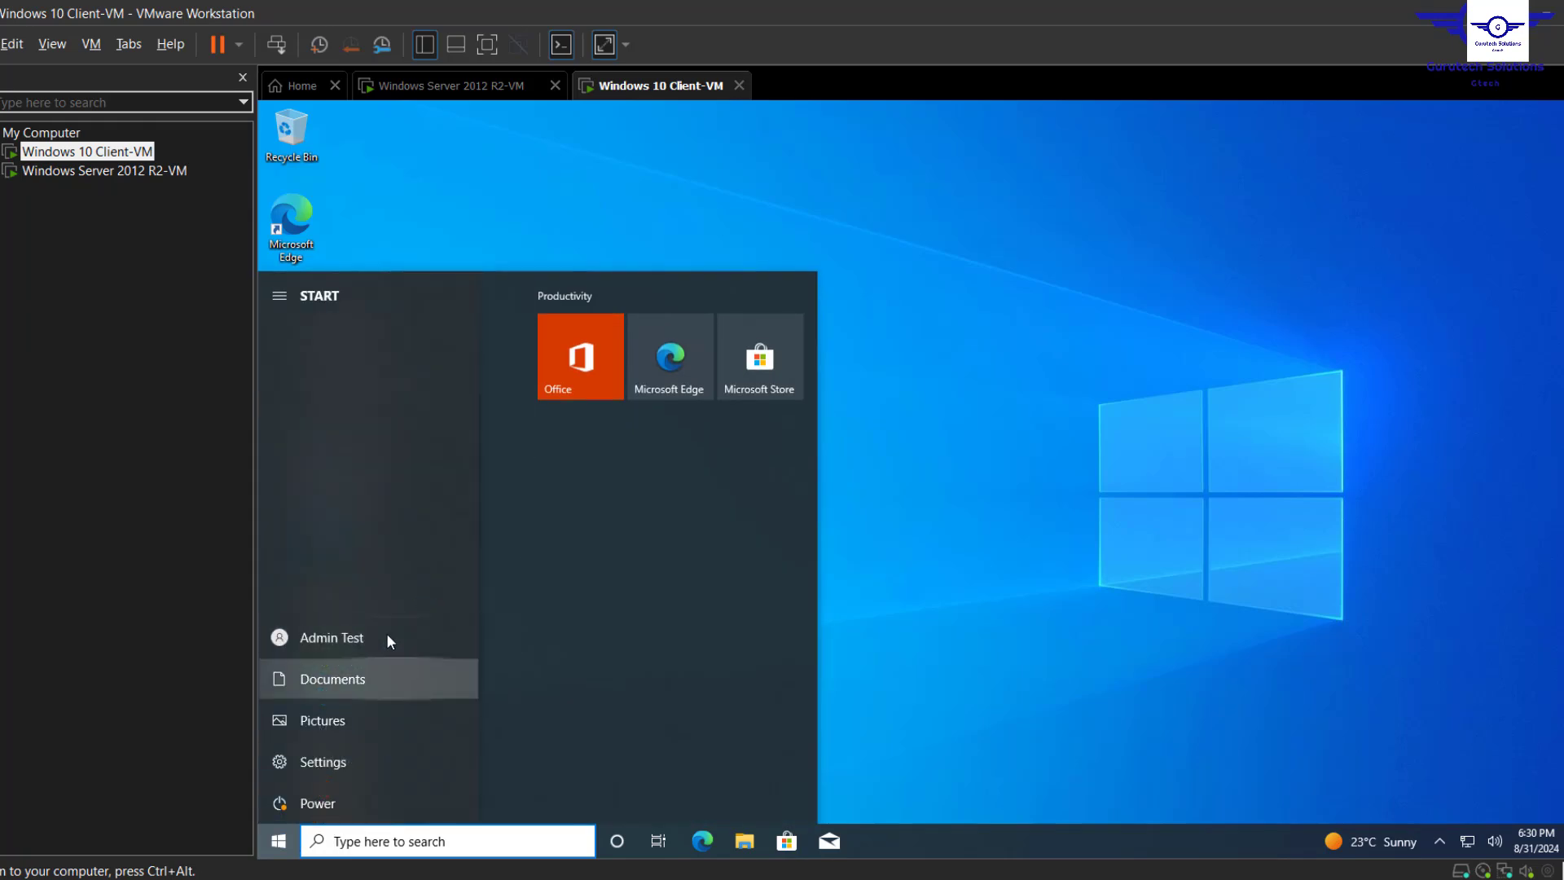
{"action": "left_click", "coordinate": [745, 840]}
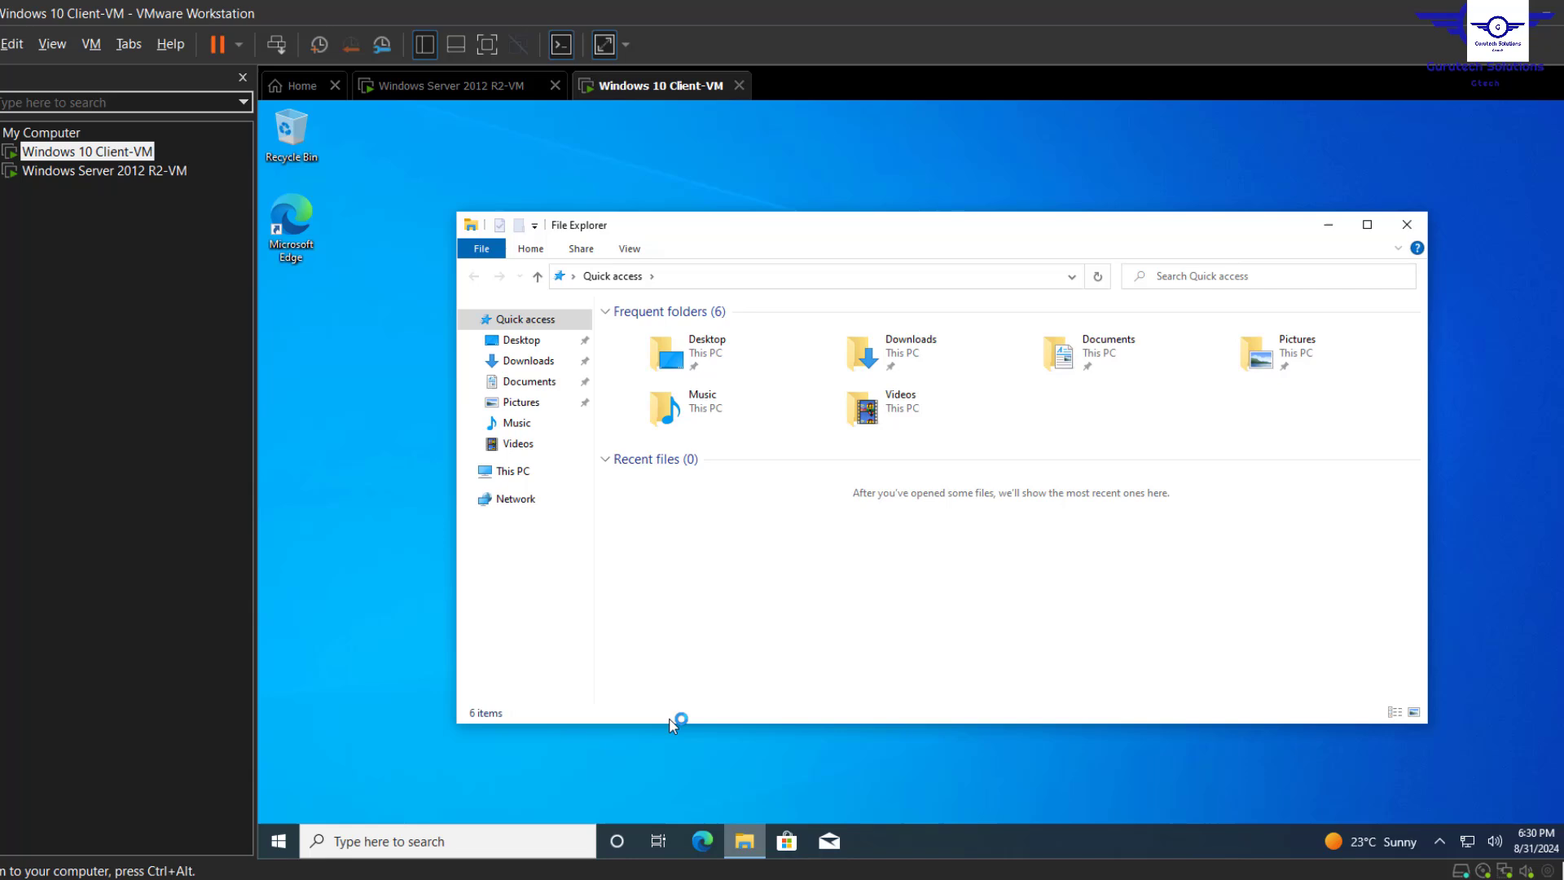
{"action": "left_click", "coordinate": [521, 472]}
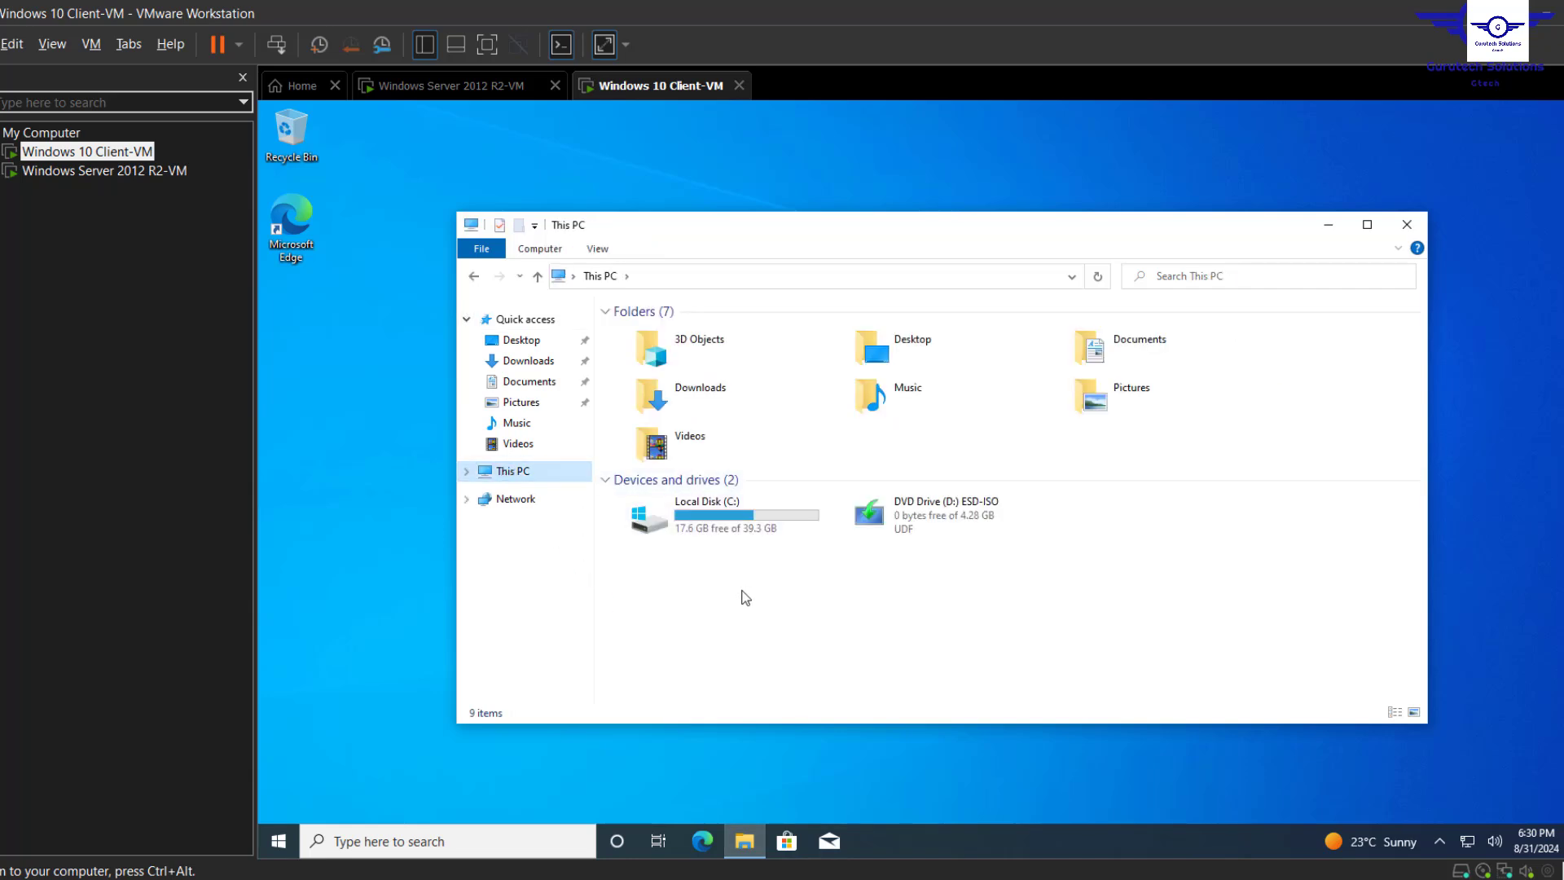
{"action": "right_click", "coordinate": [706, 559]}
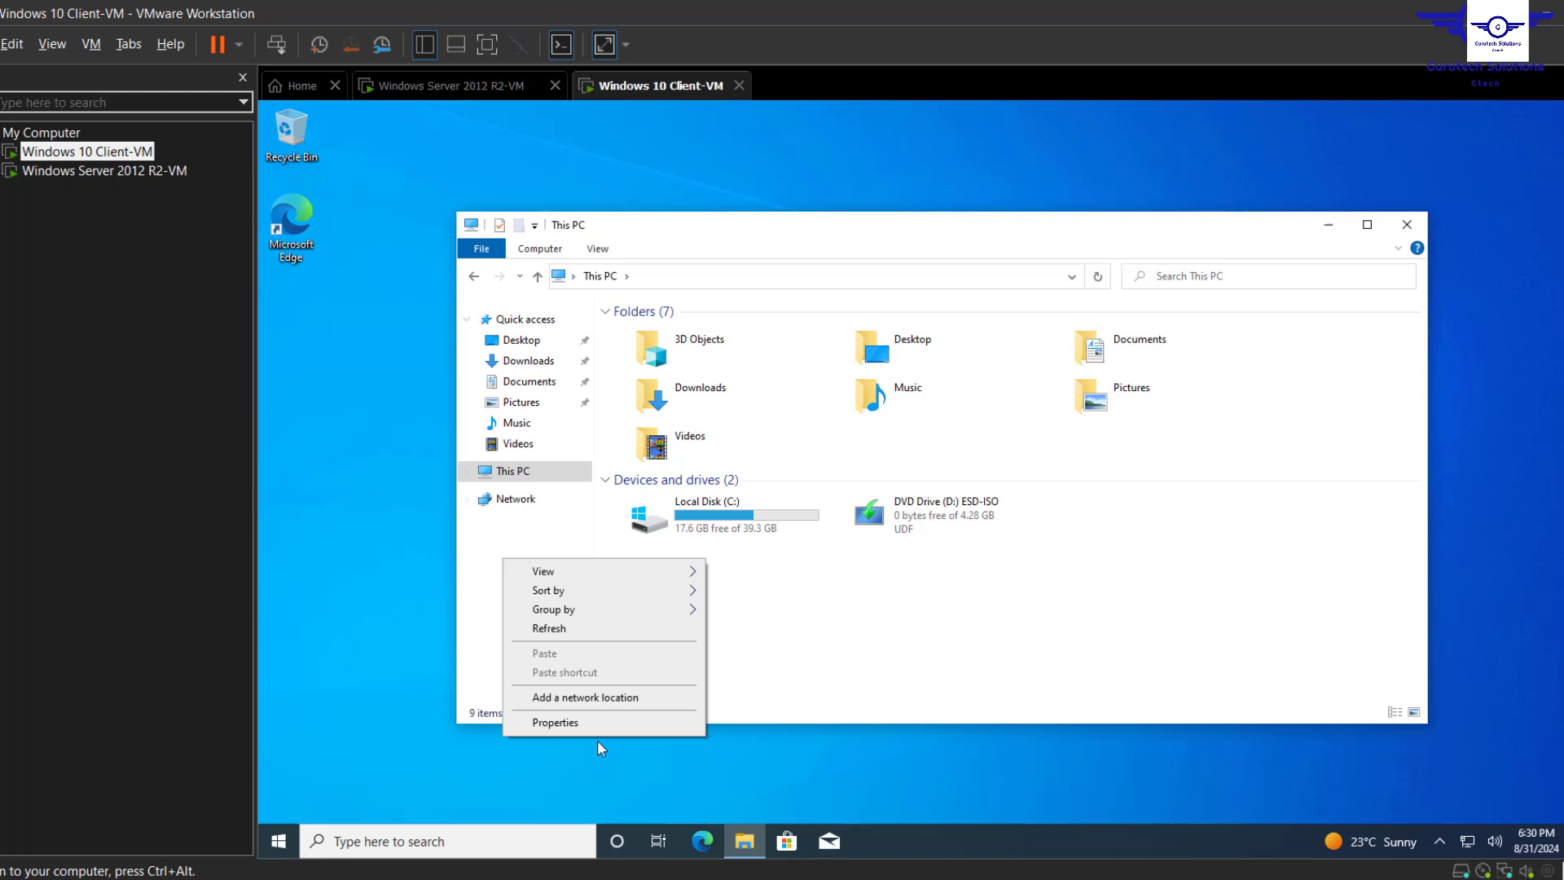
{"action": "left_click", "coordinate": [570, 723]}
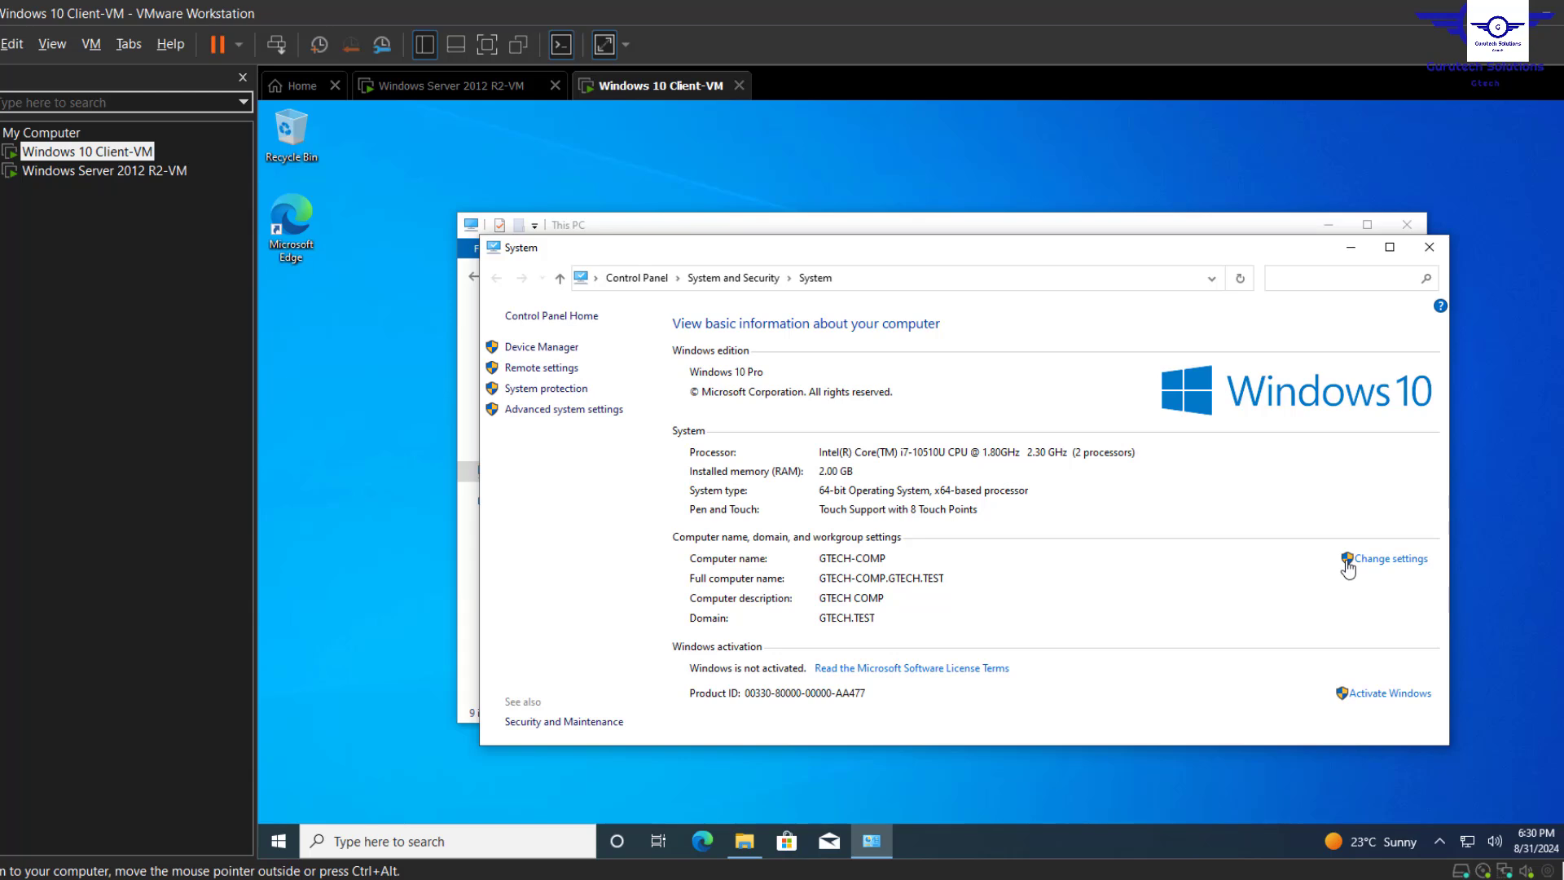
Try Change settings and the Windows activation settings, closing each, then return to the server VM
{"action": "left_click", "coordinate": [1348, 562]}
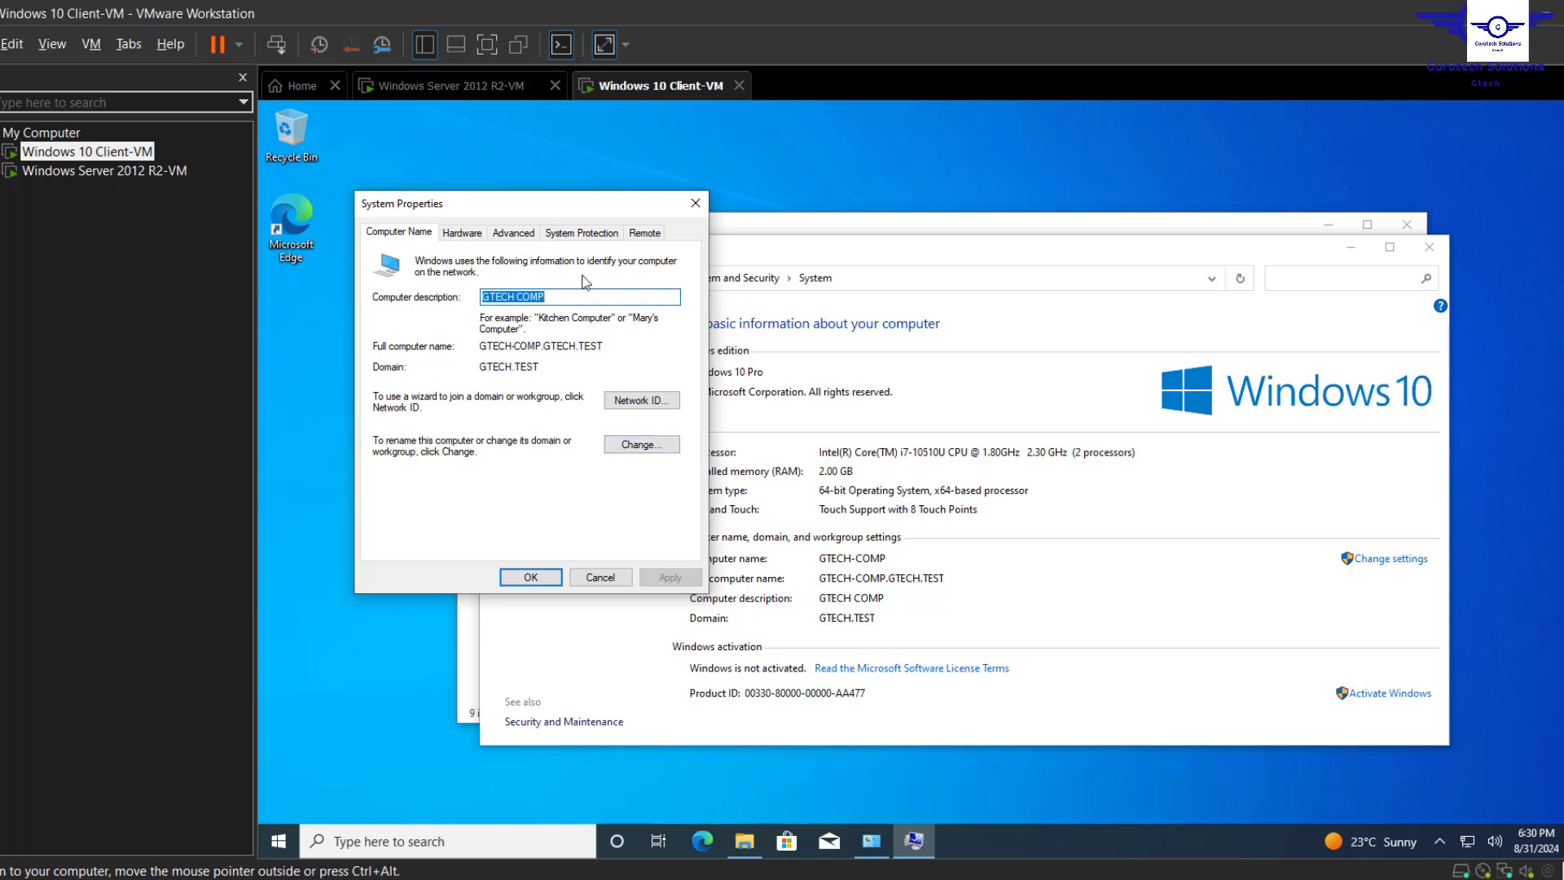
{"action": "left_click", "coordinate": [697, 203]}
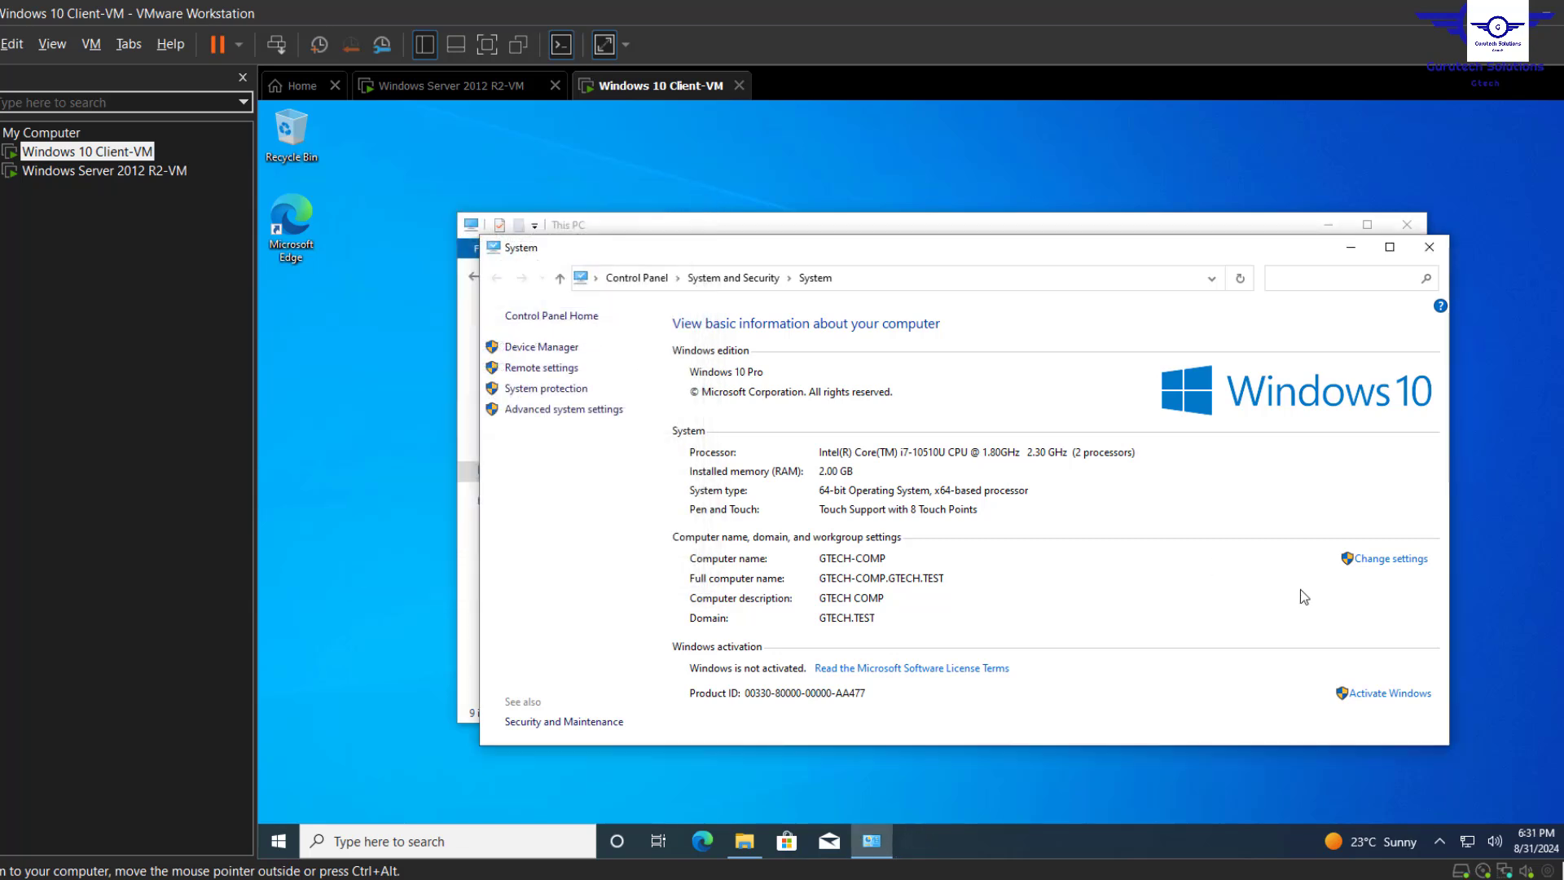
{"action": "left_click", "coordinate": [1364, 702]}
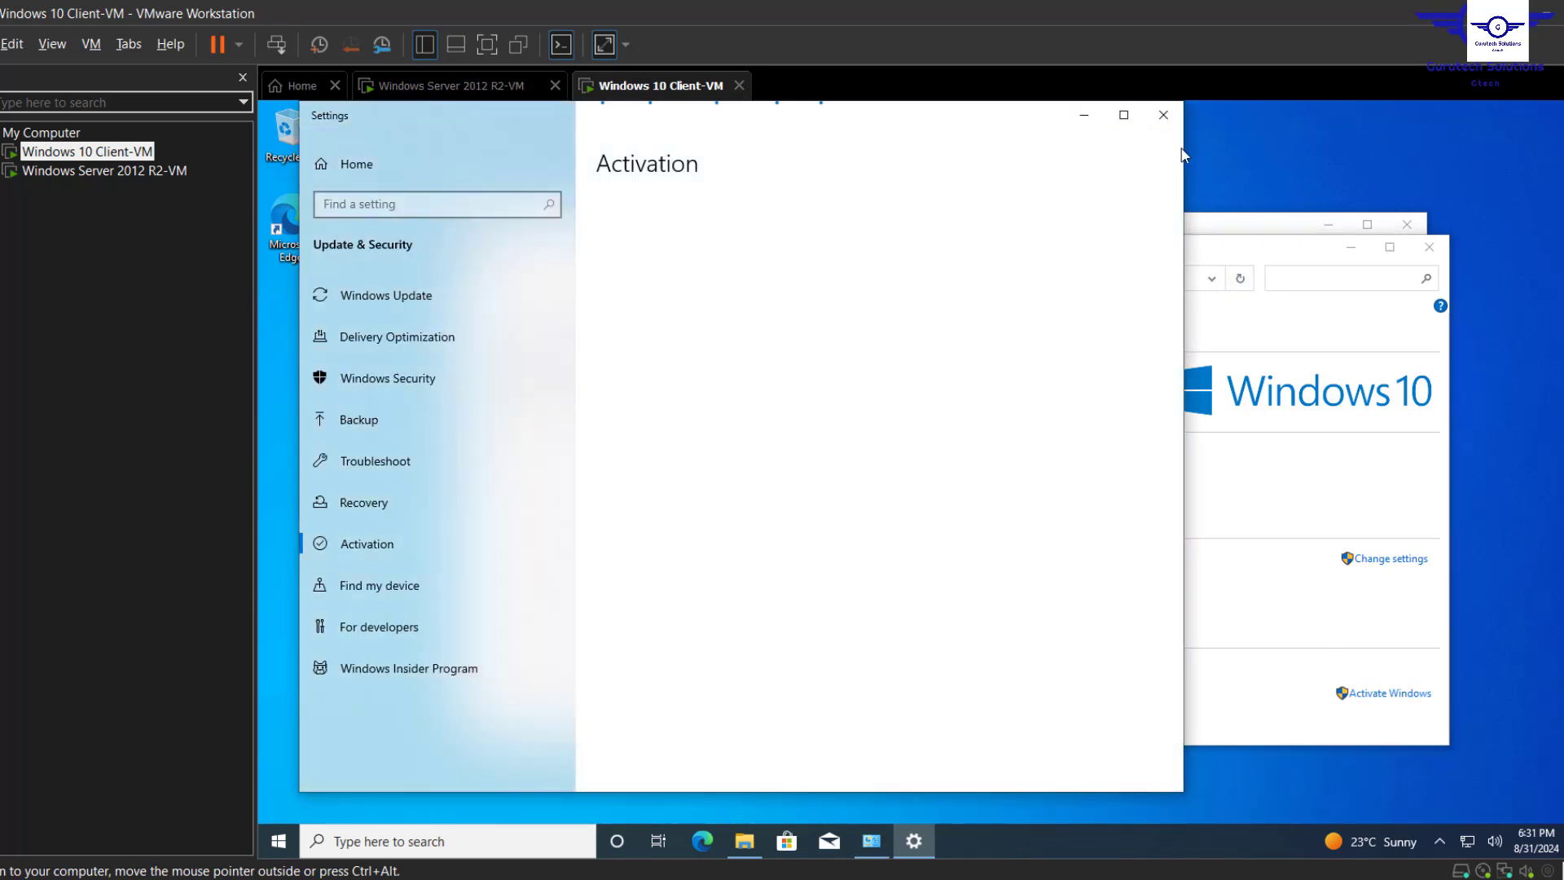
{"action": "left_click", "coordinate": [1168, 125]}
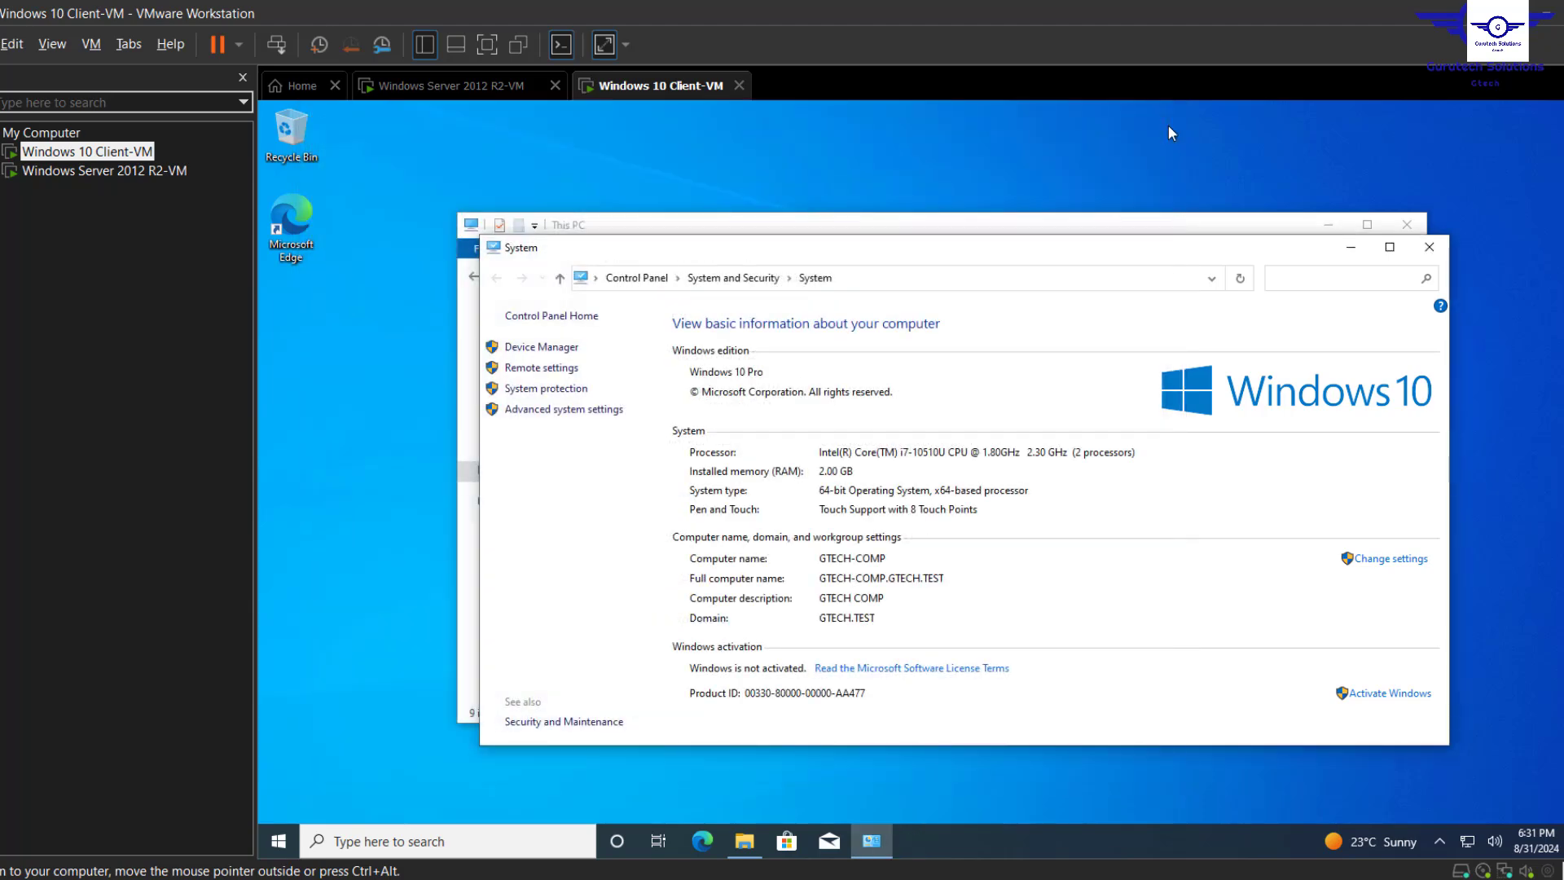
{"action": "left_click", "coordinate": [450, 88]}
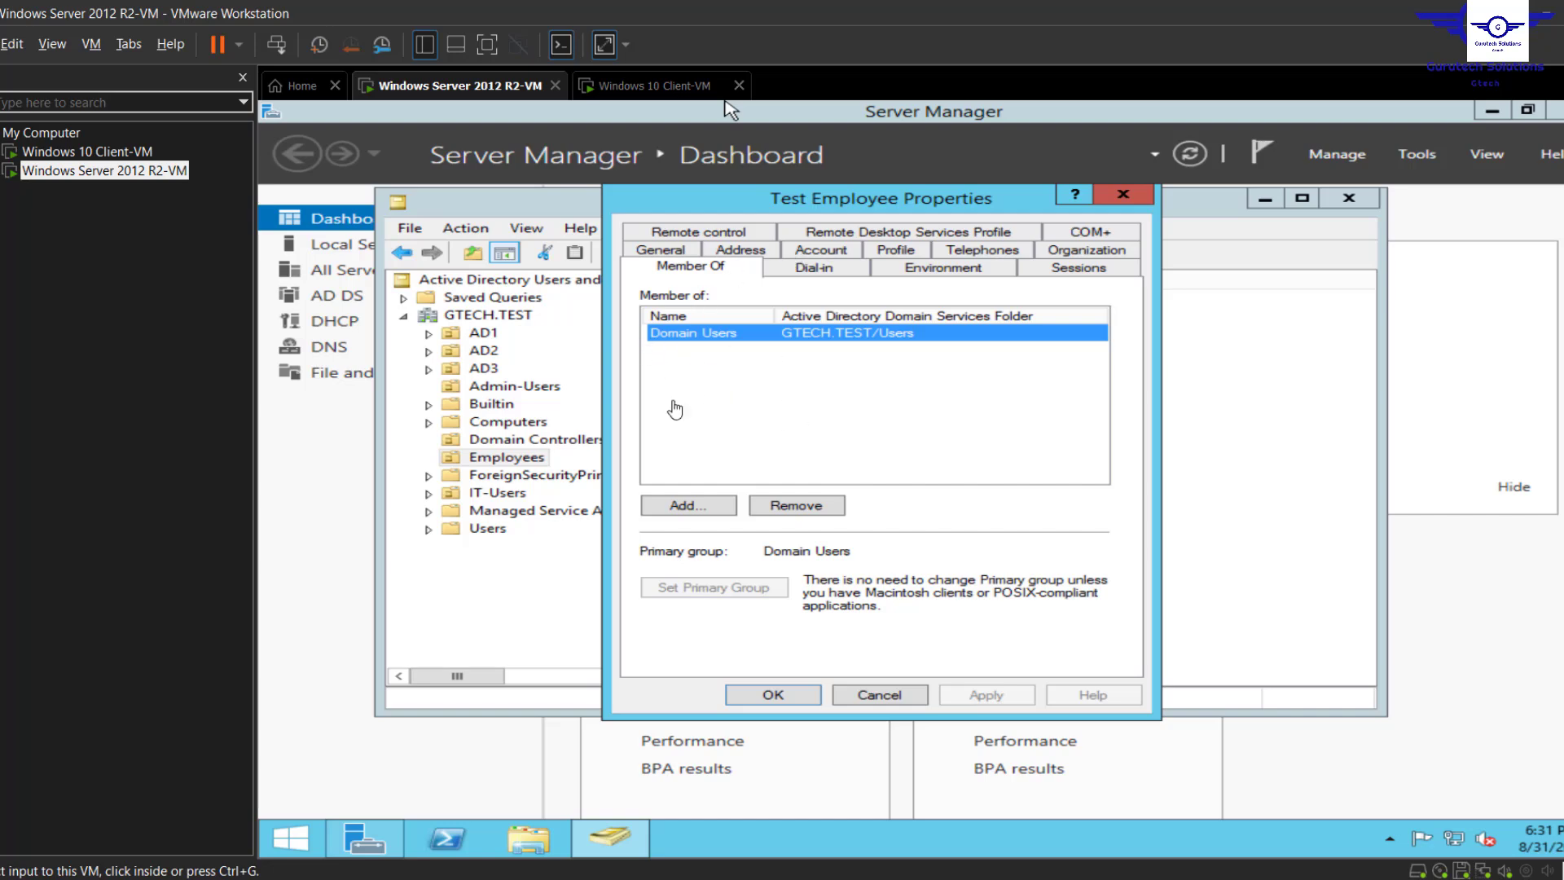
Review the employee's Remote Desktop Services Profile and Account tabs, then return to Windows 10
{"action": "left_click", "coordinate": [636, 85]}
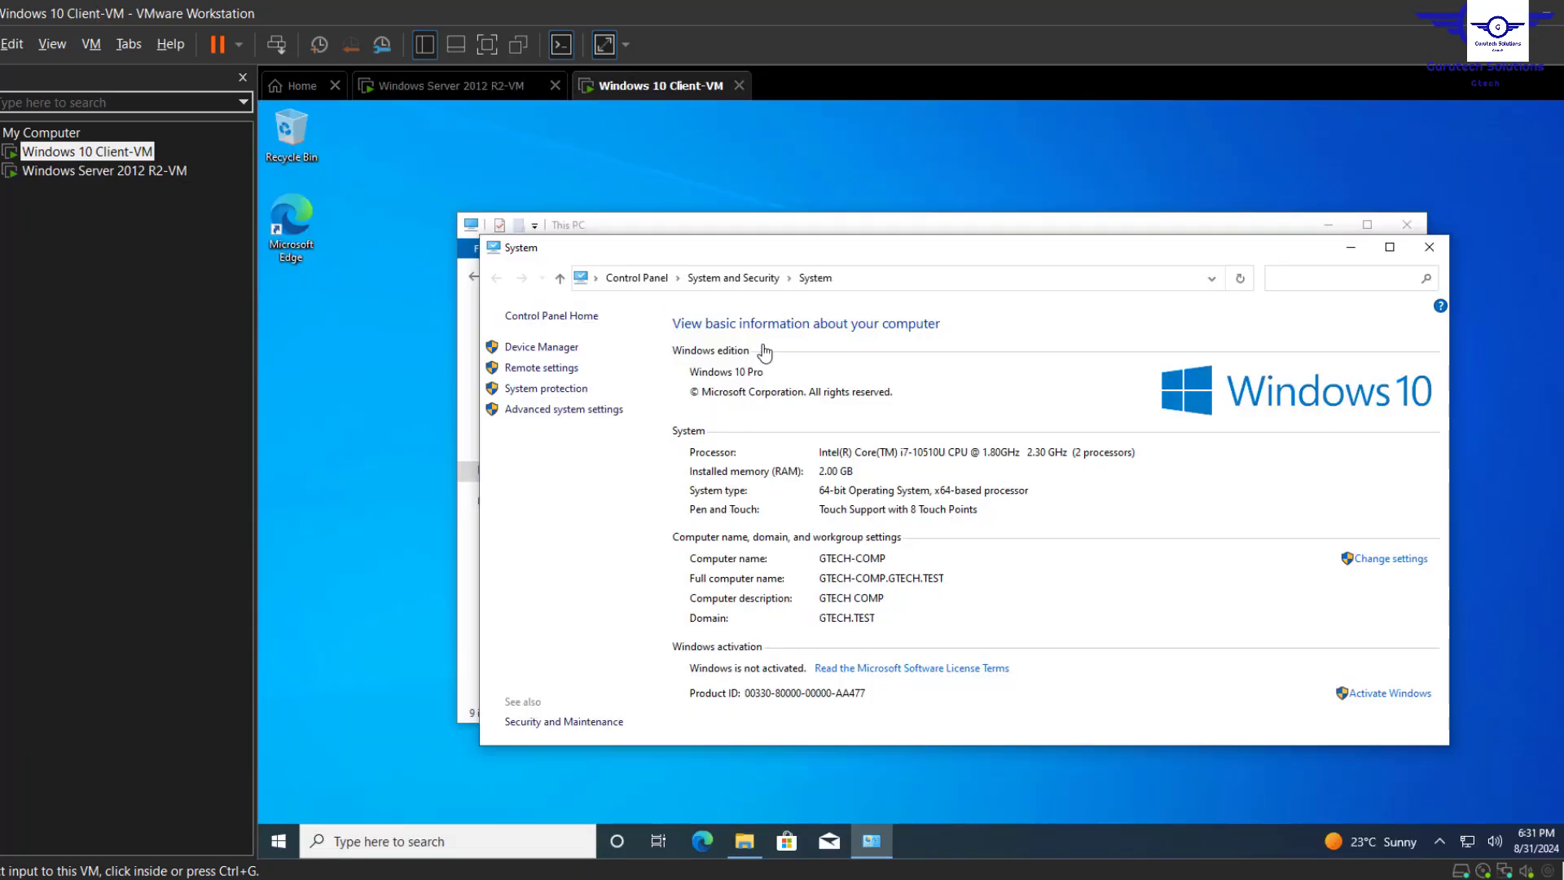
{"action": "left_click", "coordinate": [464, 84]}
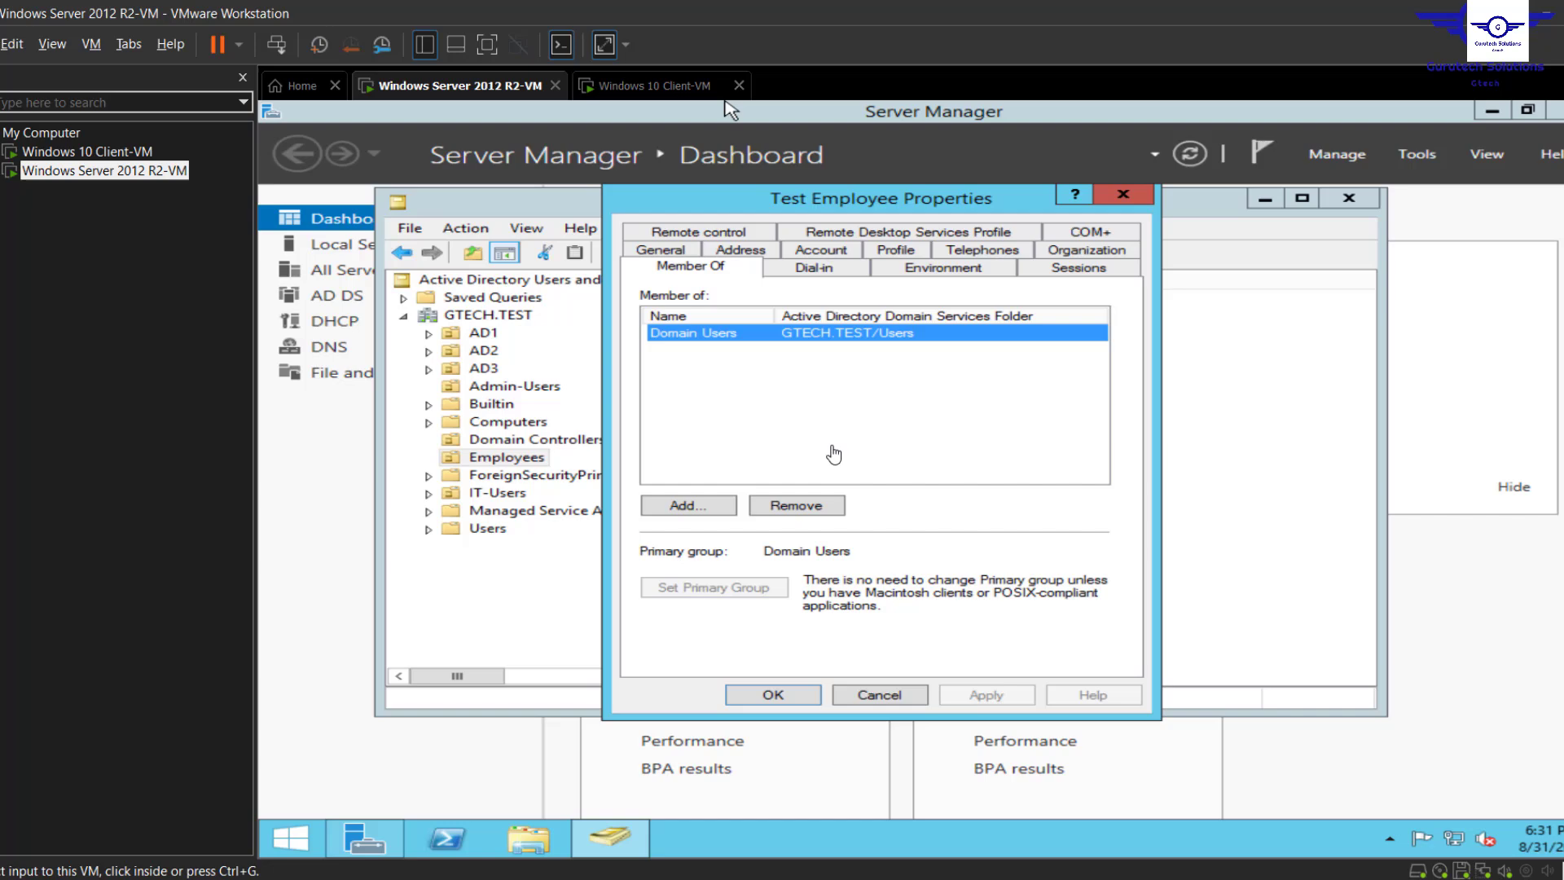
{"action": "left_click", "coordinate": [818, 259]}
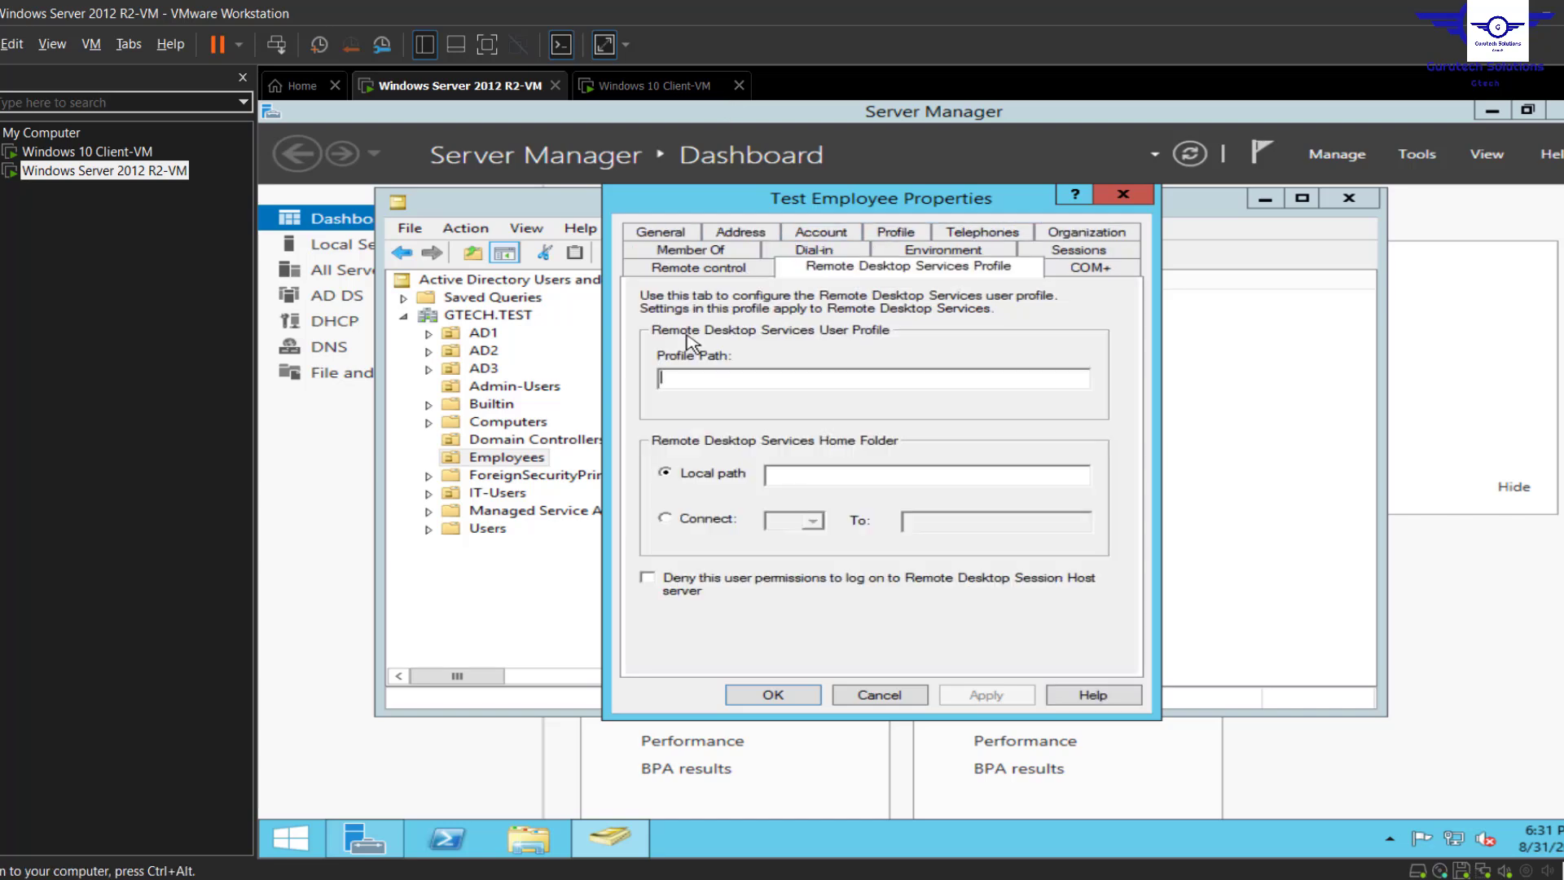
{"action": "left_click", "coordinate": [821, 232]}
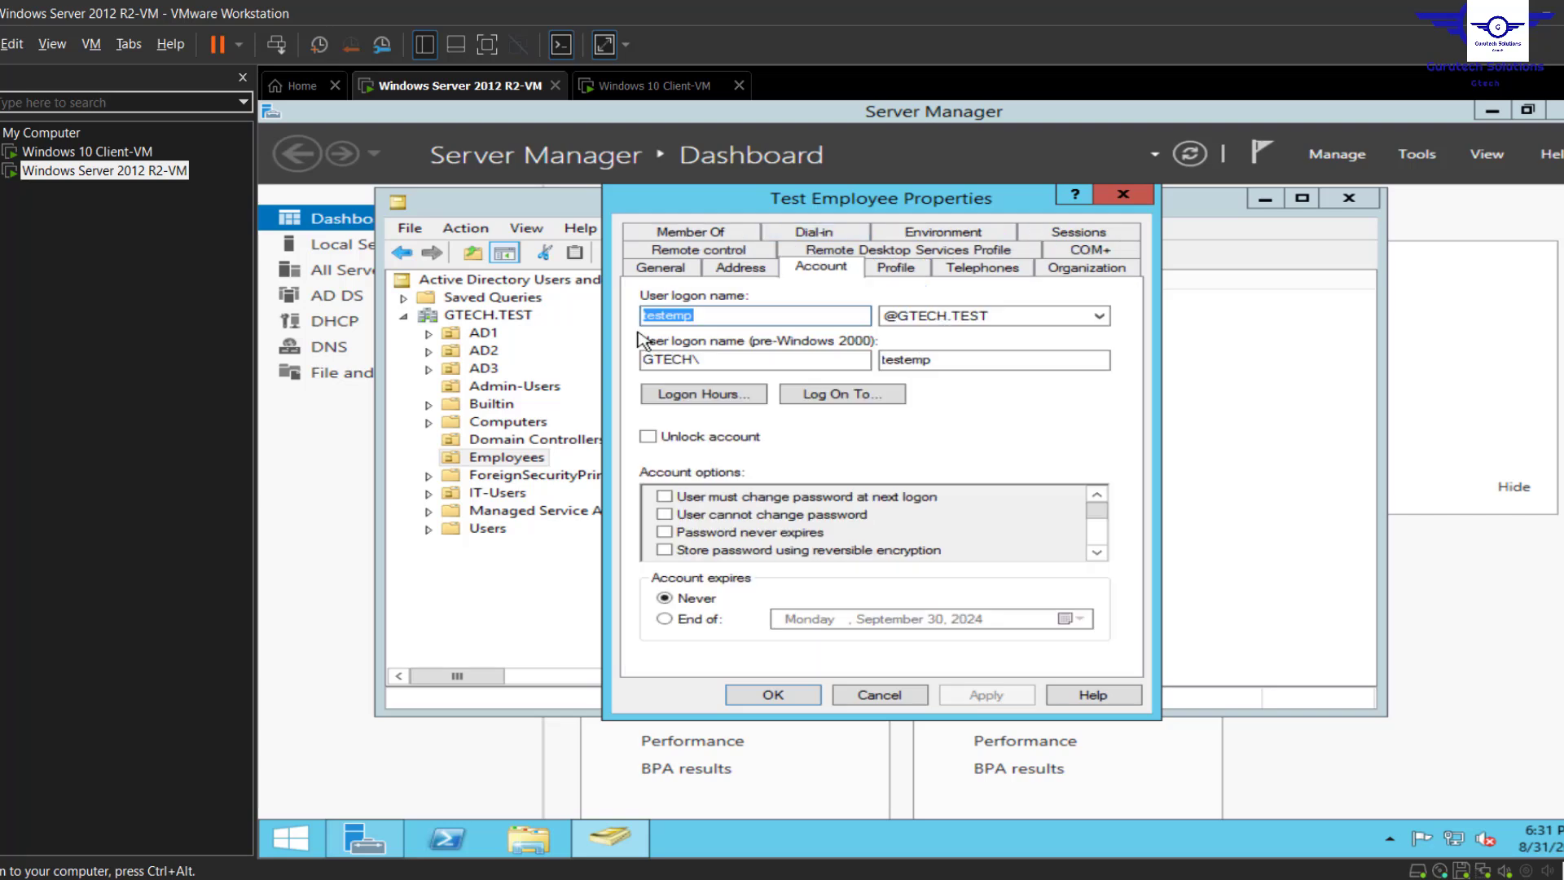
{"action": "left_click", "coordinate": [664, 94]}
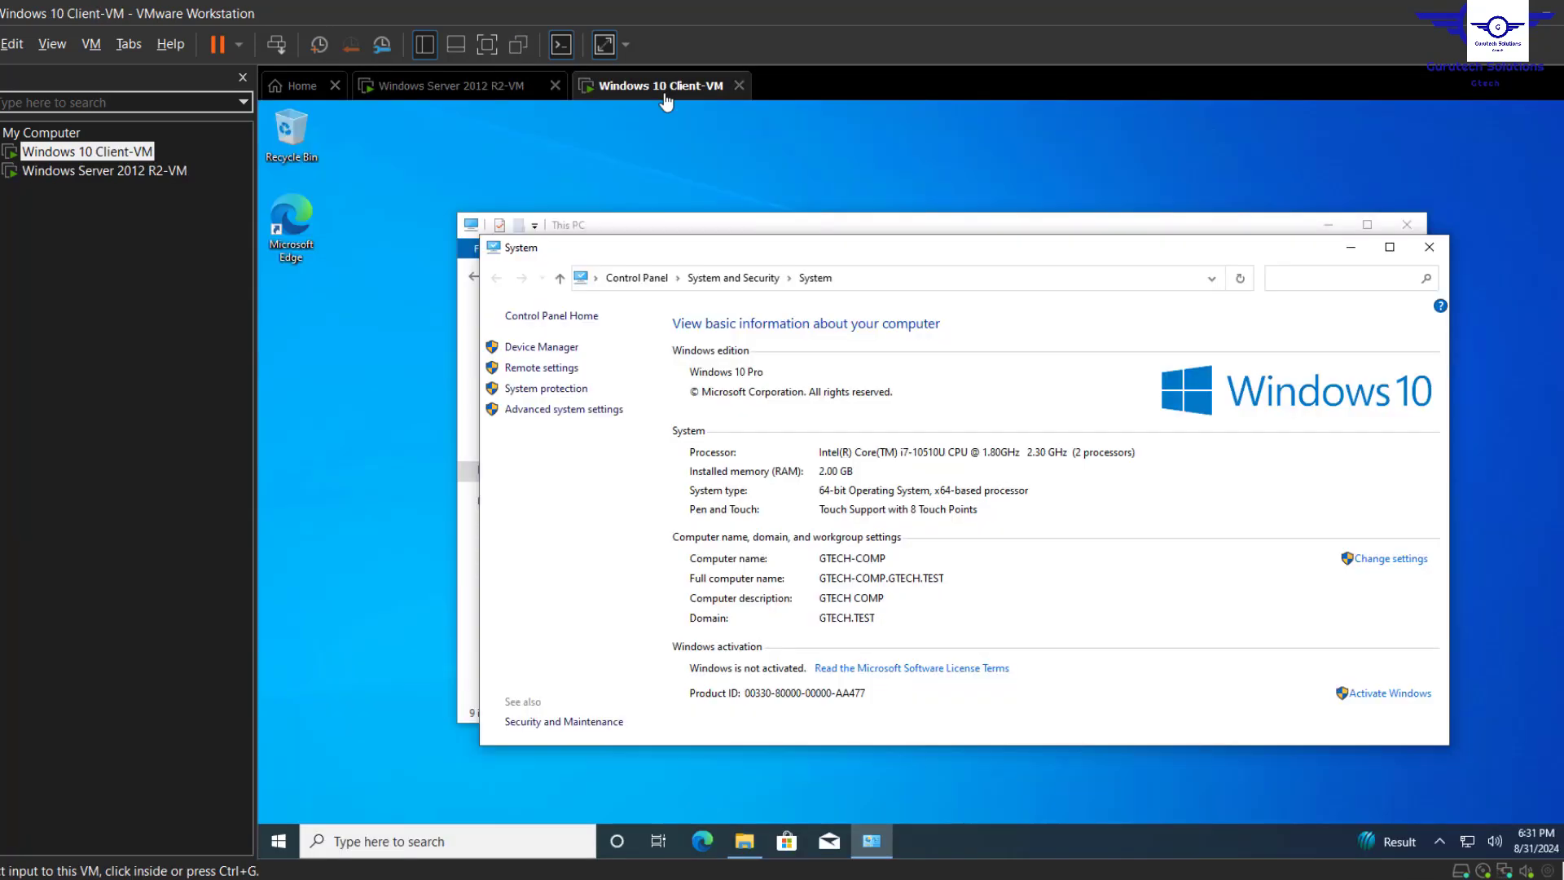
Sign the admin account out of Windows 10 with Sign out anyway and dismiss the lock screen
{"action": "left_click", "coordinate": [278, 844]}
{"action": "left_click", "coordinate": [287, 649]}
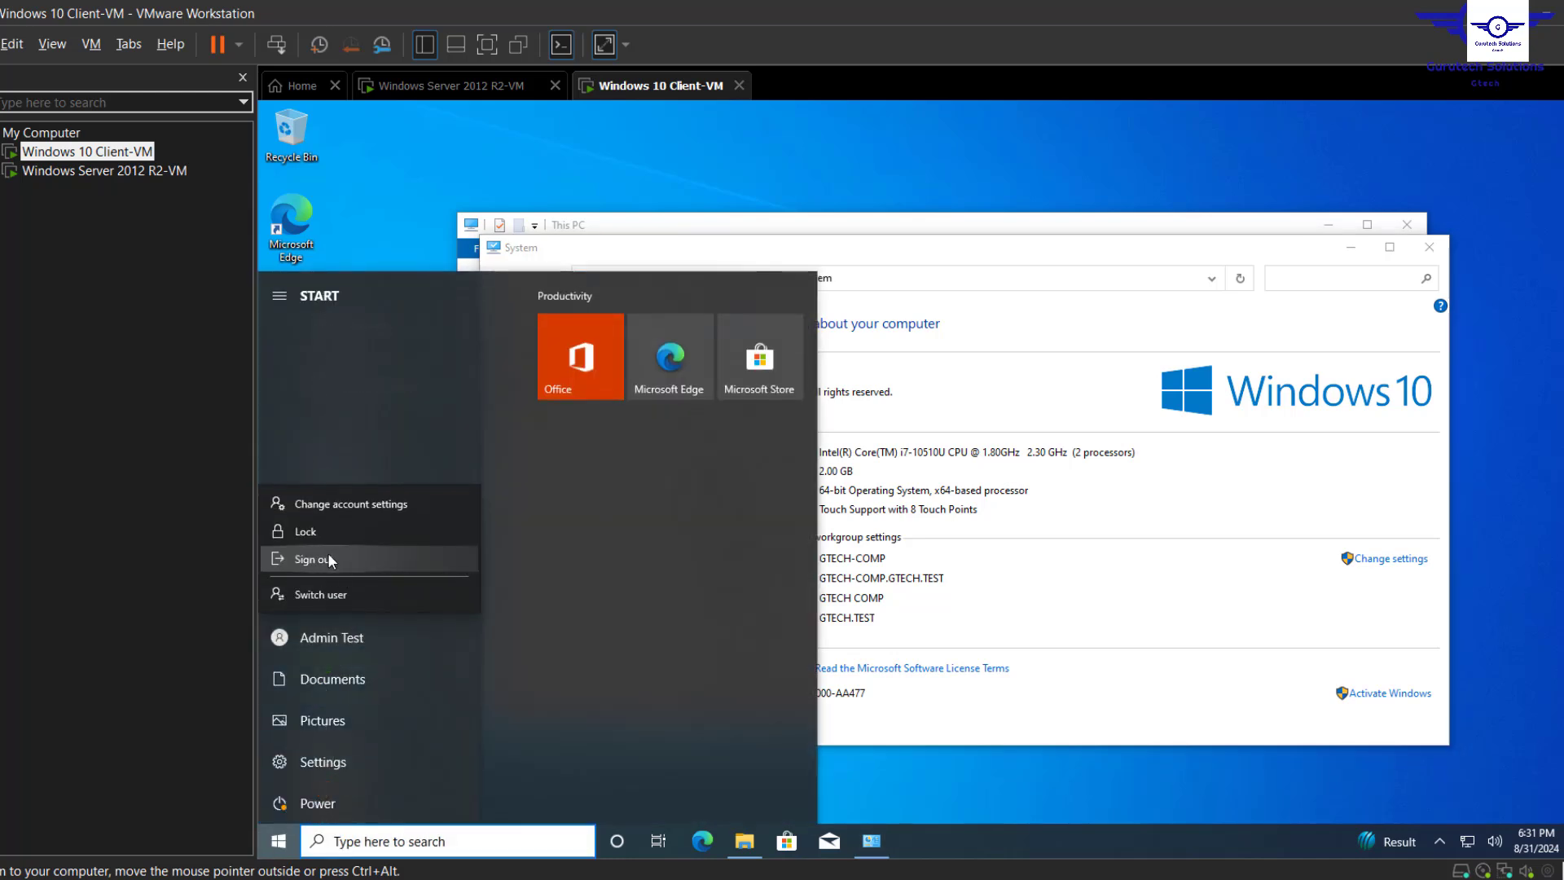
{"action": "left_click", "coordinate": [327, 553]}
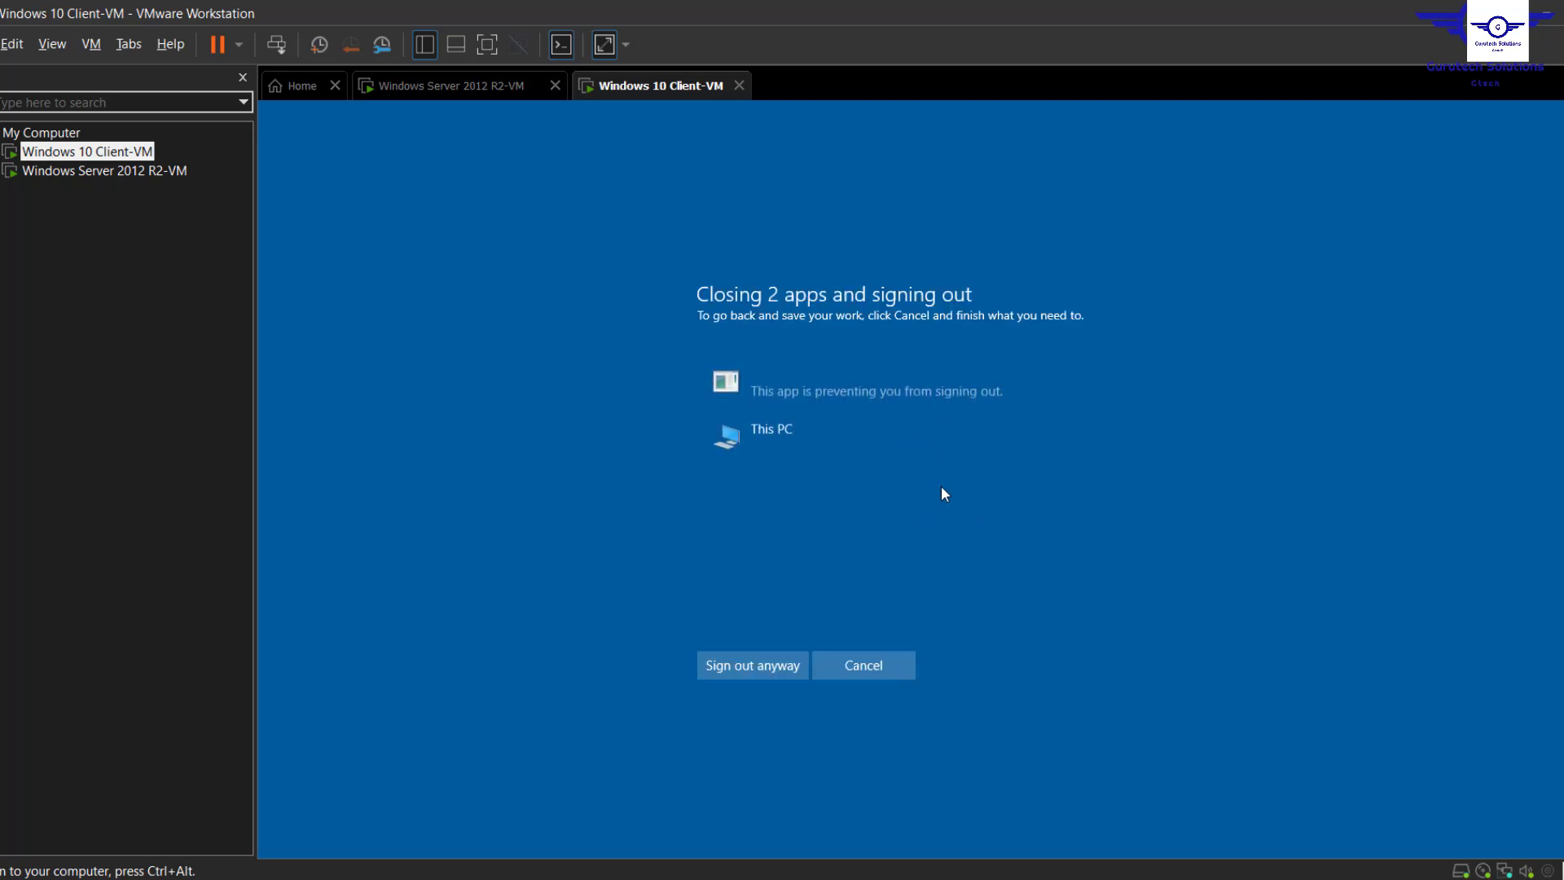
{"action": "left_click", "coordinate": [744, 664]}
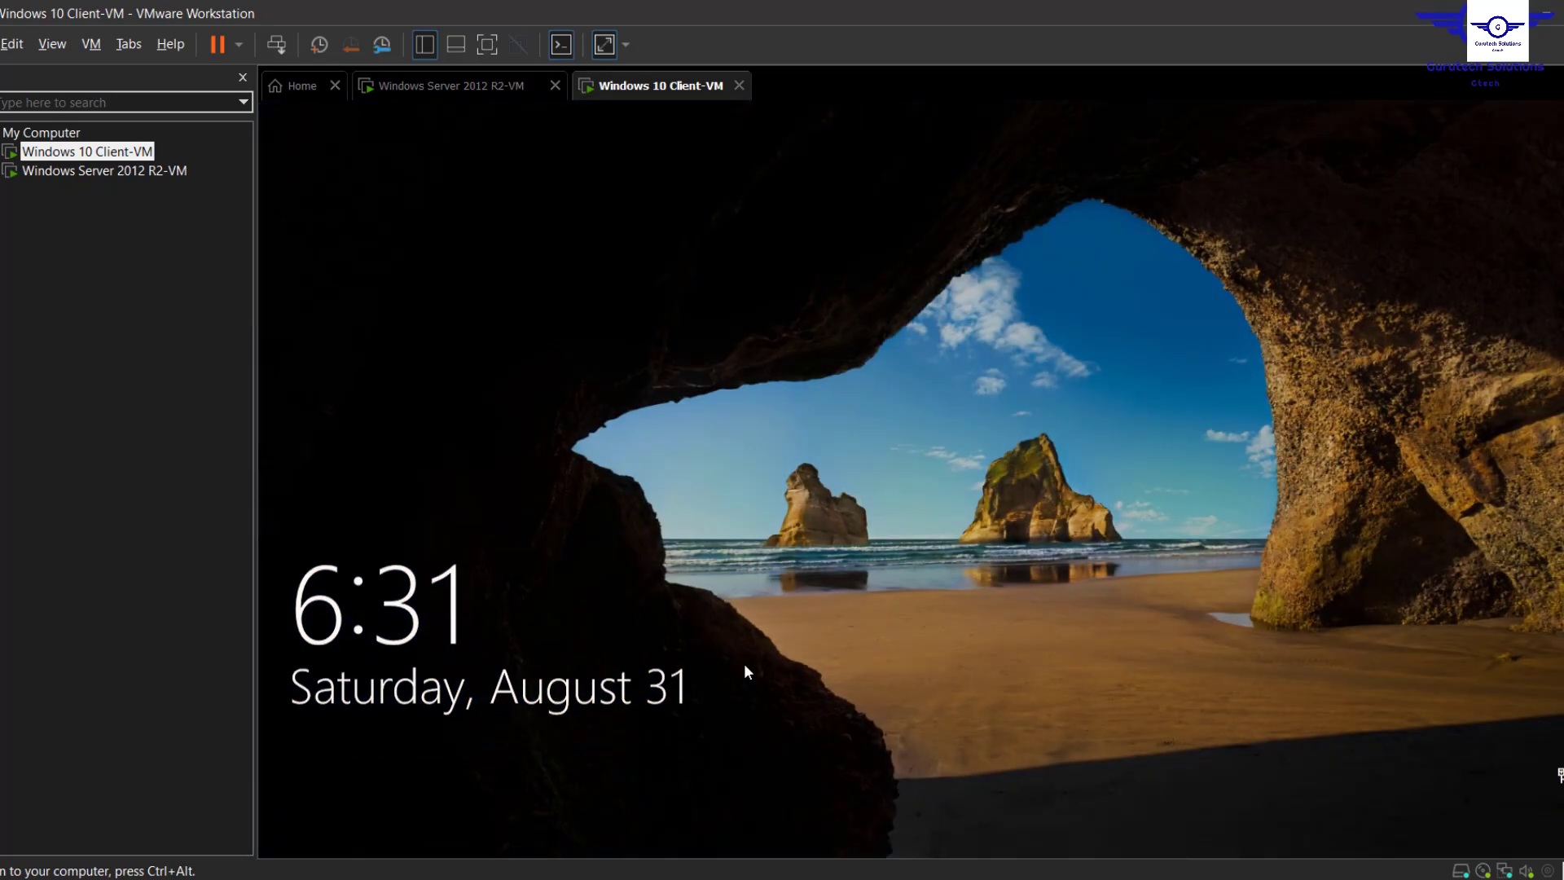
{"action": "left_click", "coordinate": [971, 371]}
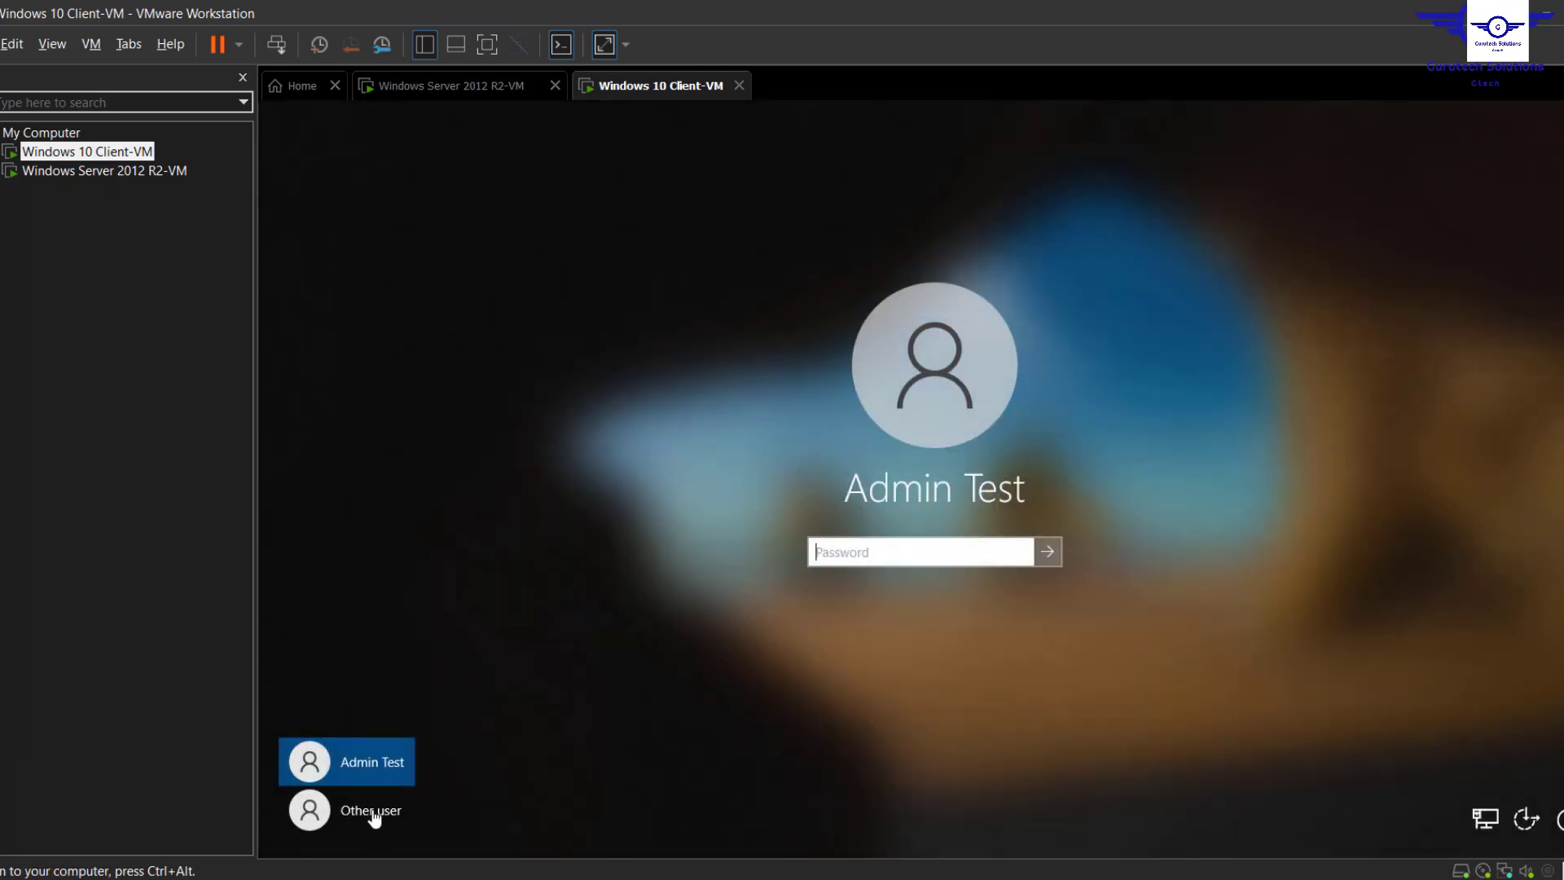
Sign in to the Windows 10 VM as another user, domain account testemp, with the employee password
{"action": "left_click", "coordinate": [369, 809]}
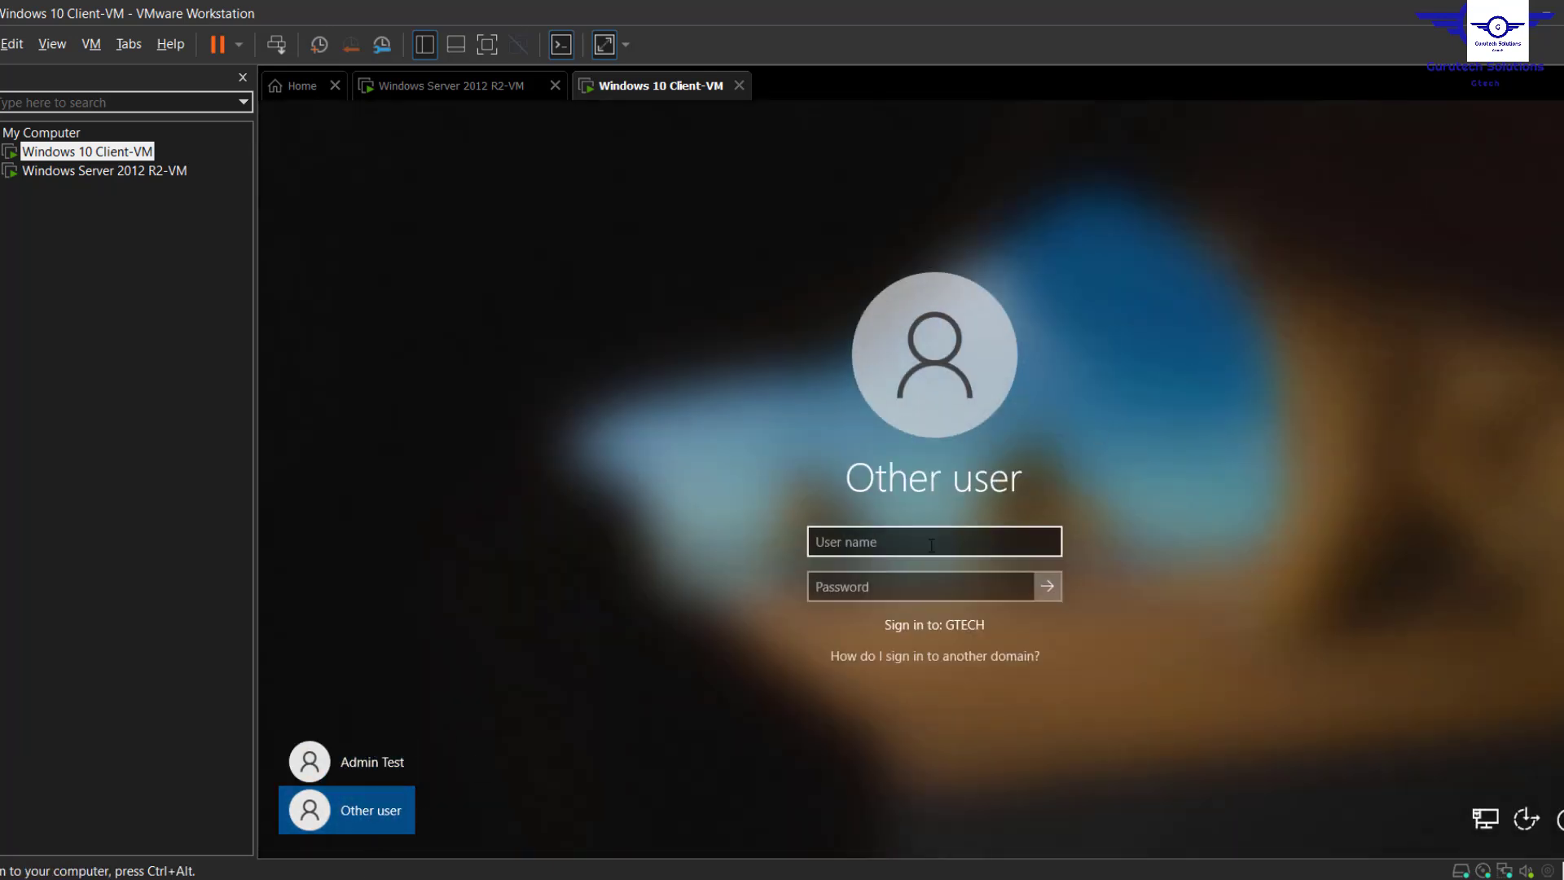
{"action": "type", "text": "tes"}
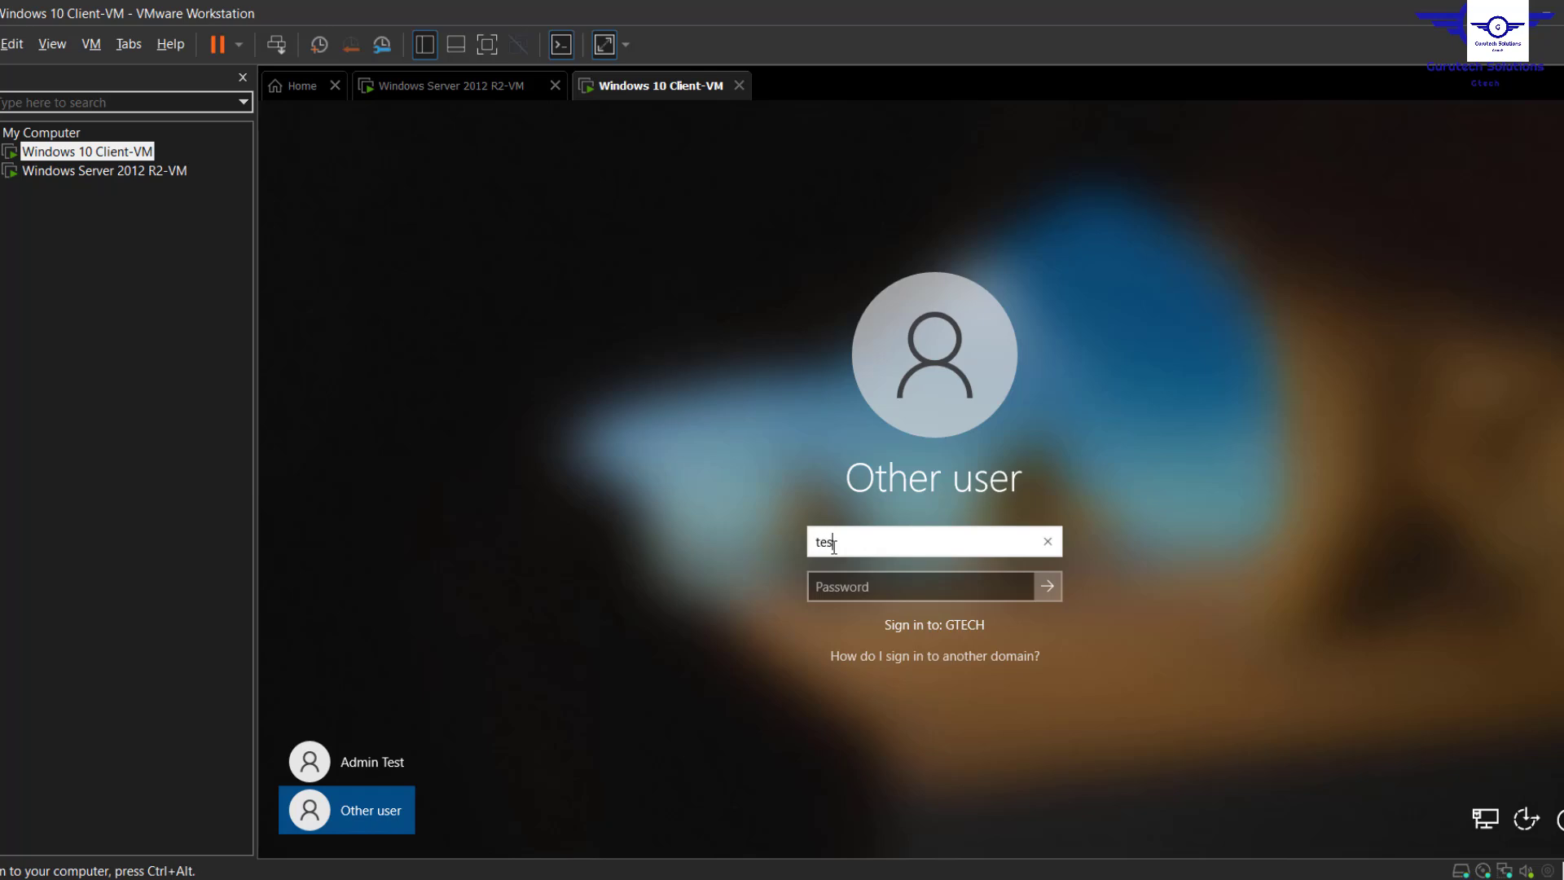
{"action": "type", "text": "temp"}
{"action": "left_click", "coordinate": [854, 586]}
{"action": "type", "text": "******"}
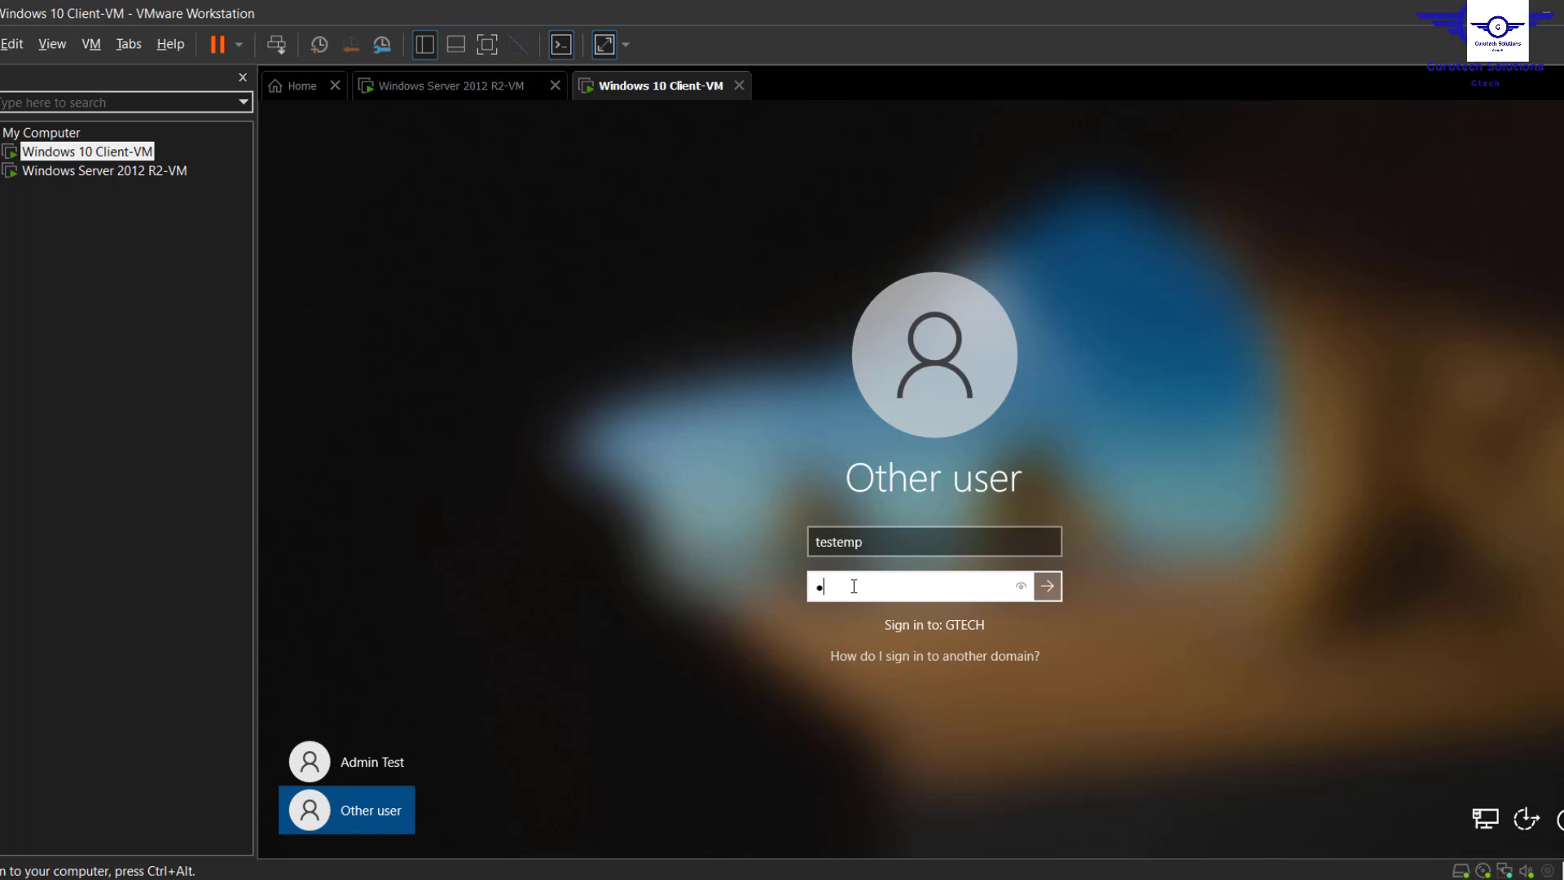
{"action": "type", "text": "********"}
{"action": "key", "text": "Return"}
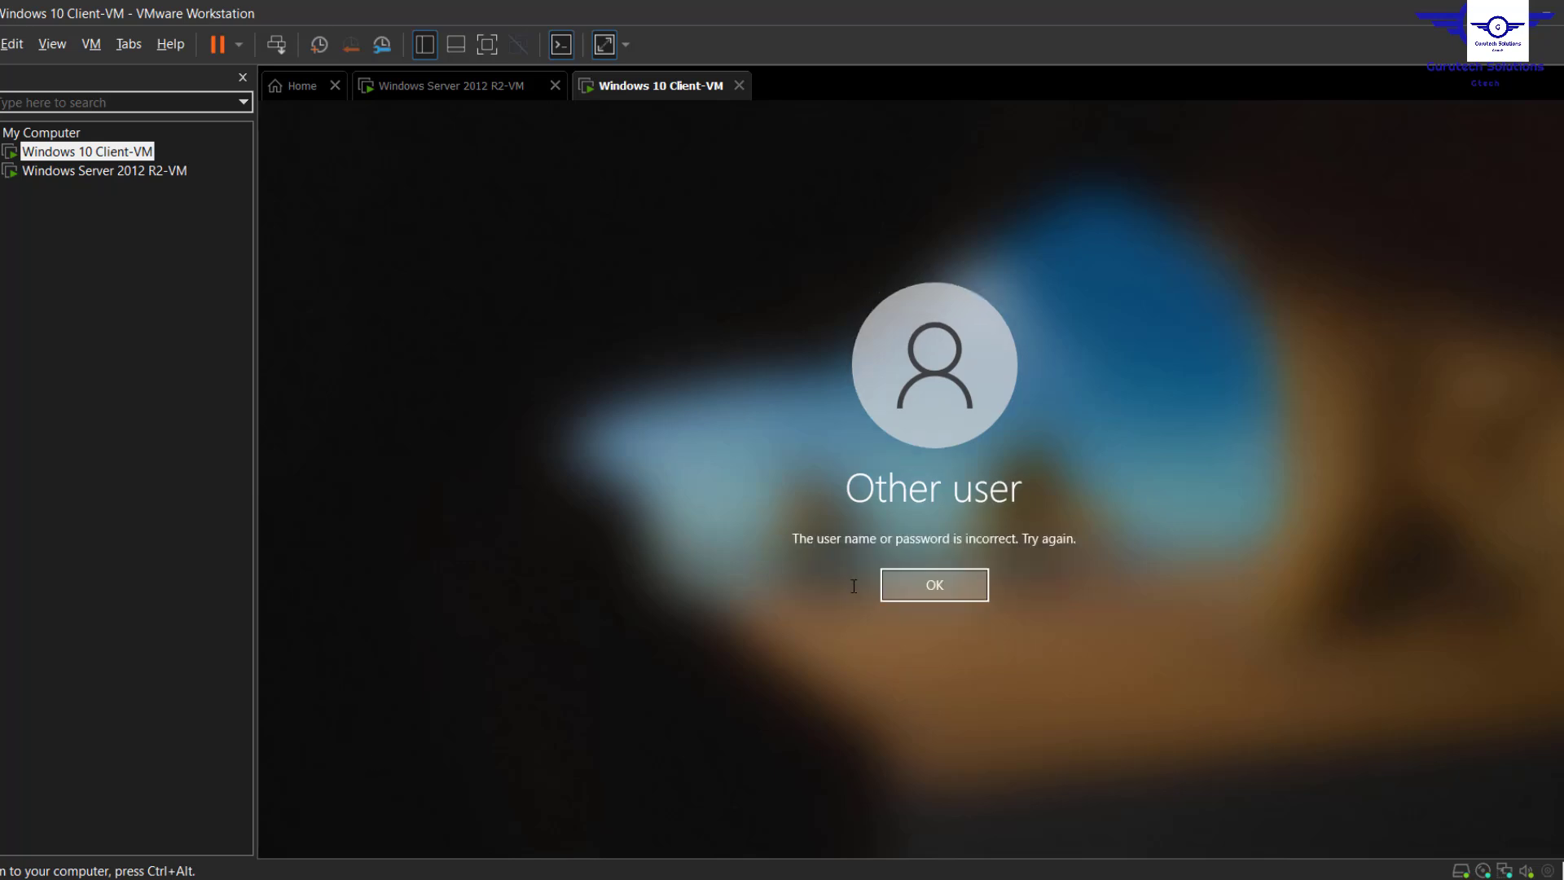
Dismiss the incorrect-password error and re-enter the employee password to complete sign-in
{"action": "left_click", "coordinate": [907, 585]}
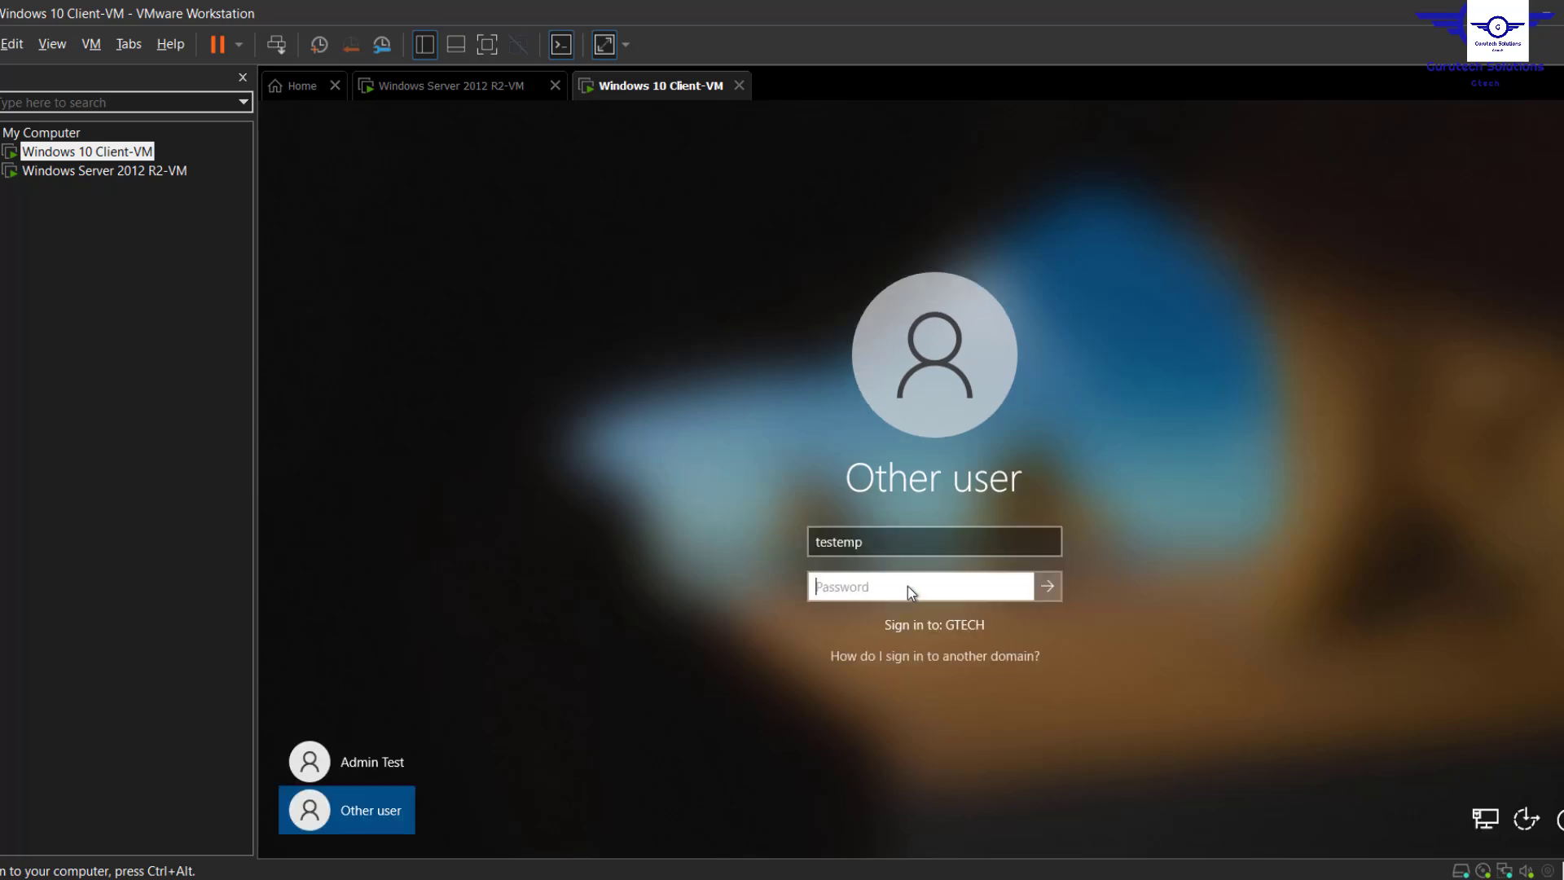
{"action": "type", "text": "*"}
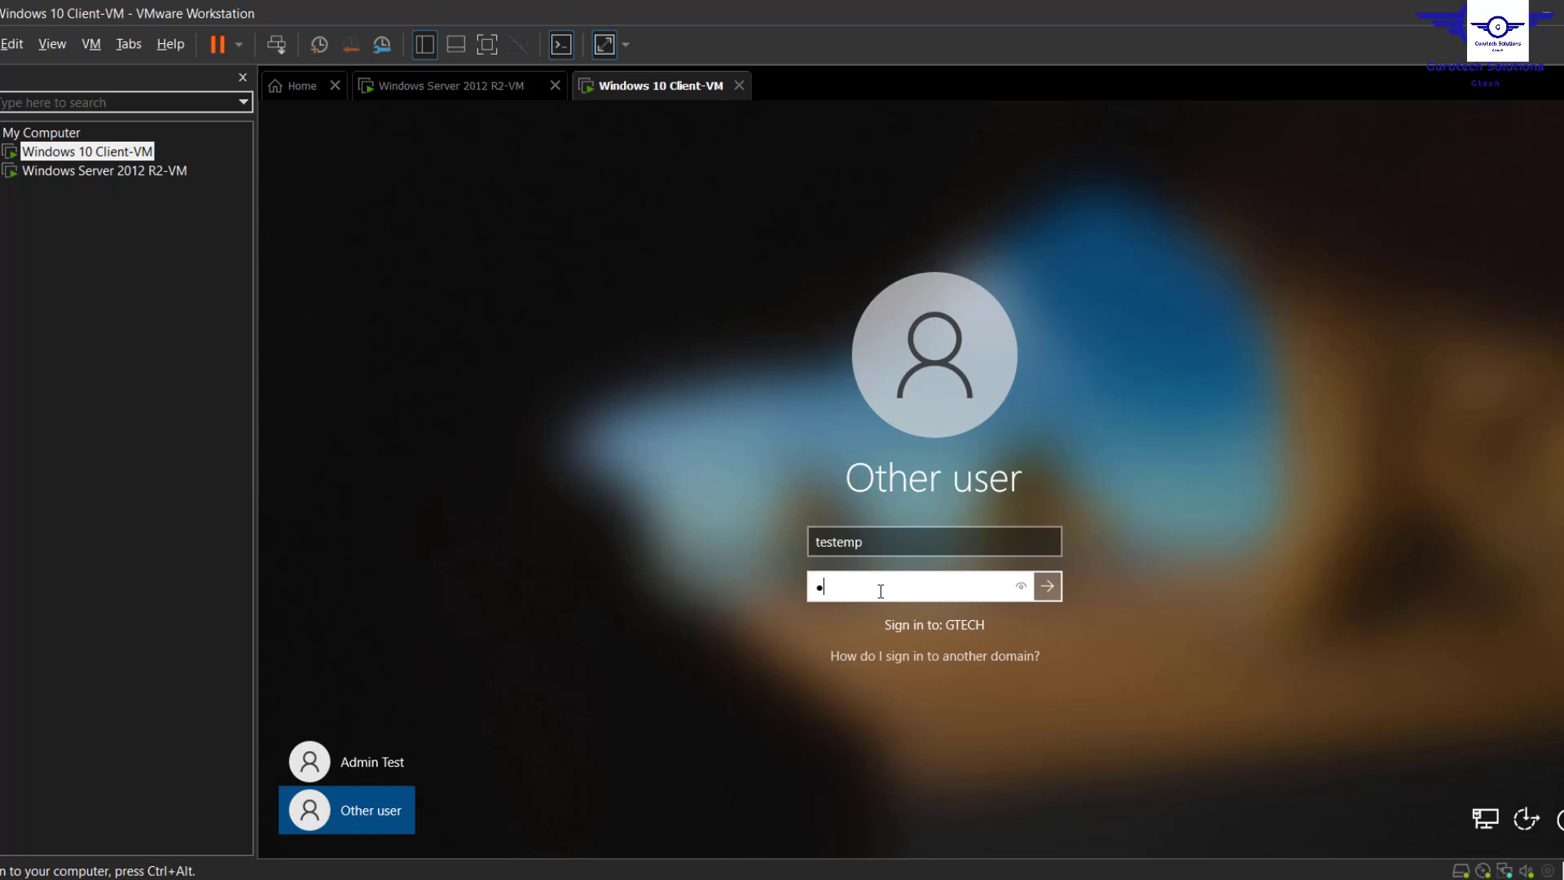
{"action": "type", "text": "***********"}
{"action": "key", "text": "Return"}
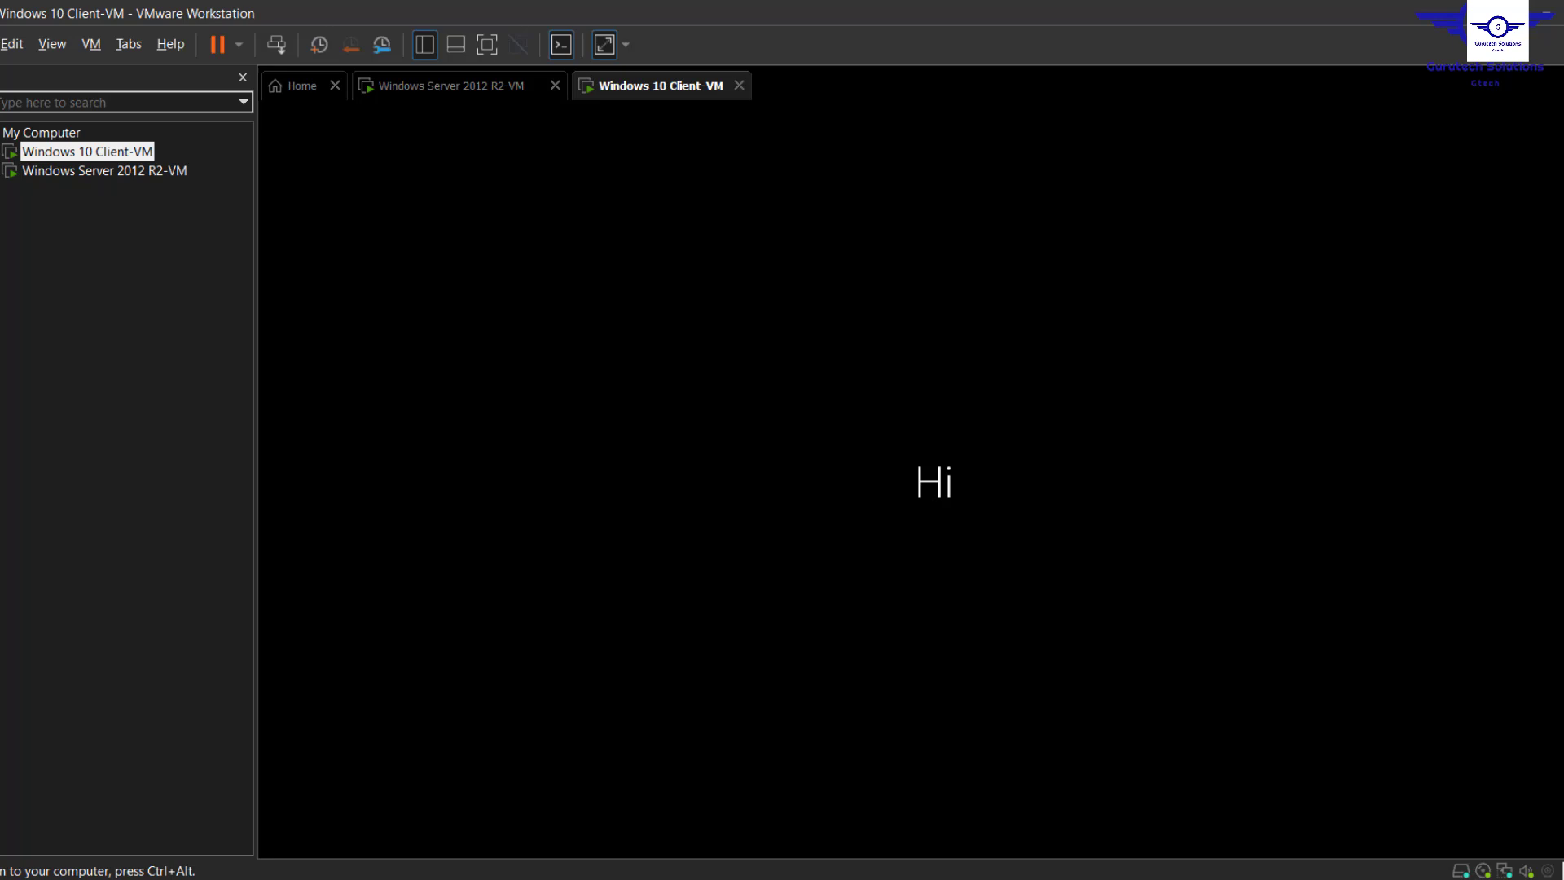
On the Server 2012 VM, close the Test Employee Properties dialog and Active Directory Users and Computers
{"action": "left_click", "coordinate": [503, 96]}
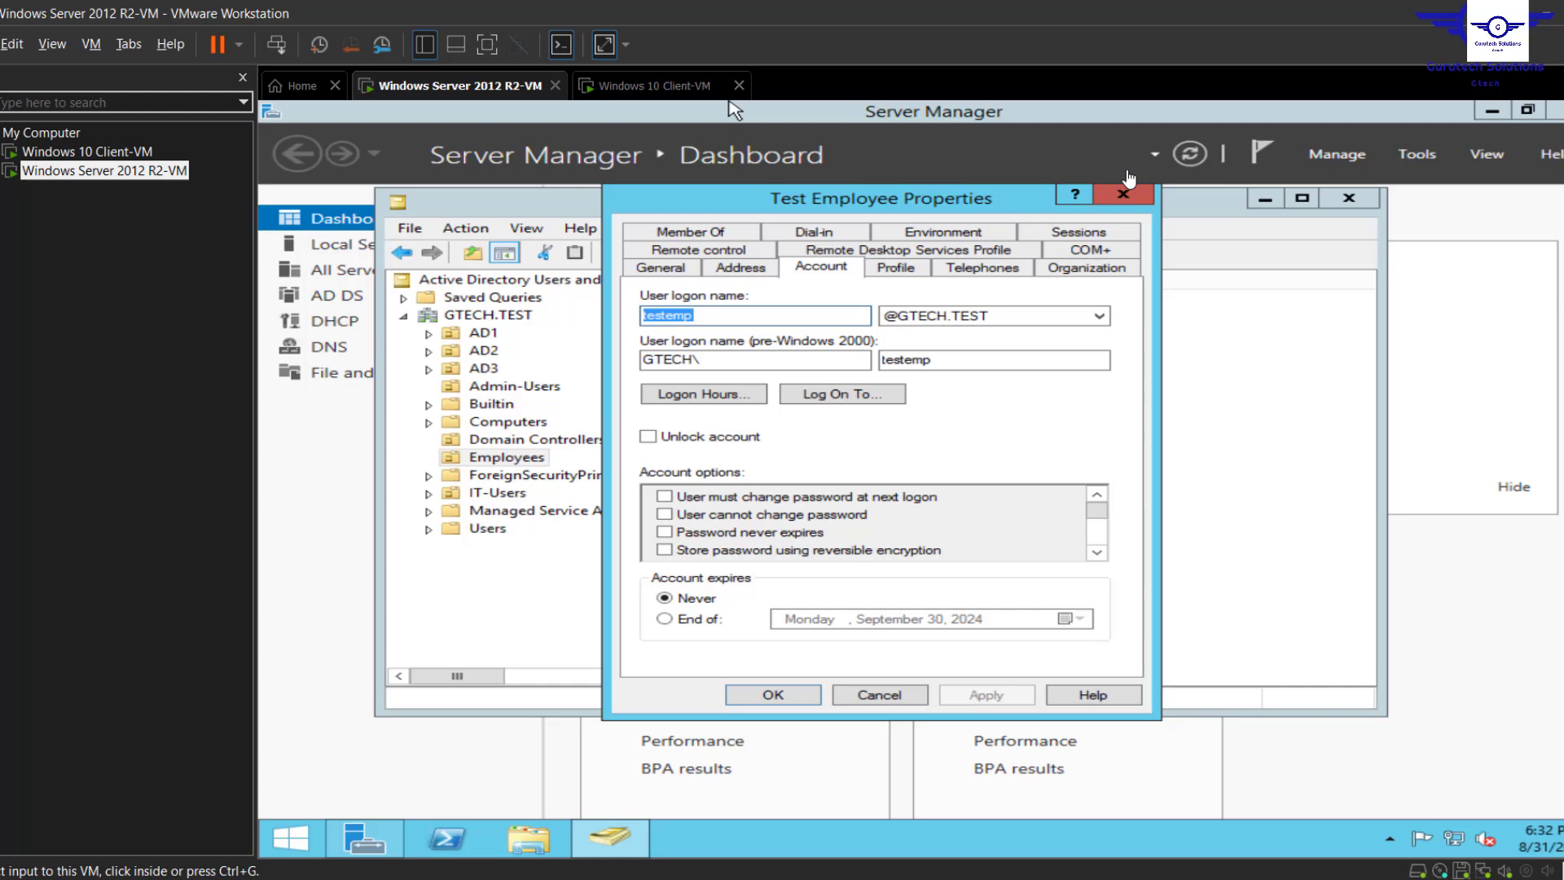
{"action": "left_click", "coordinate": [1124, 198]}
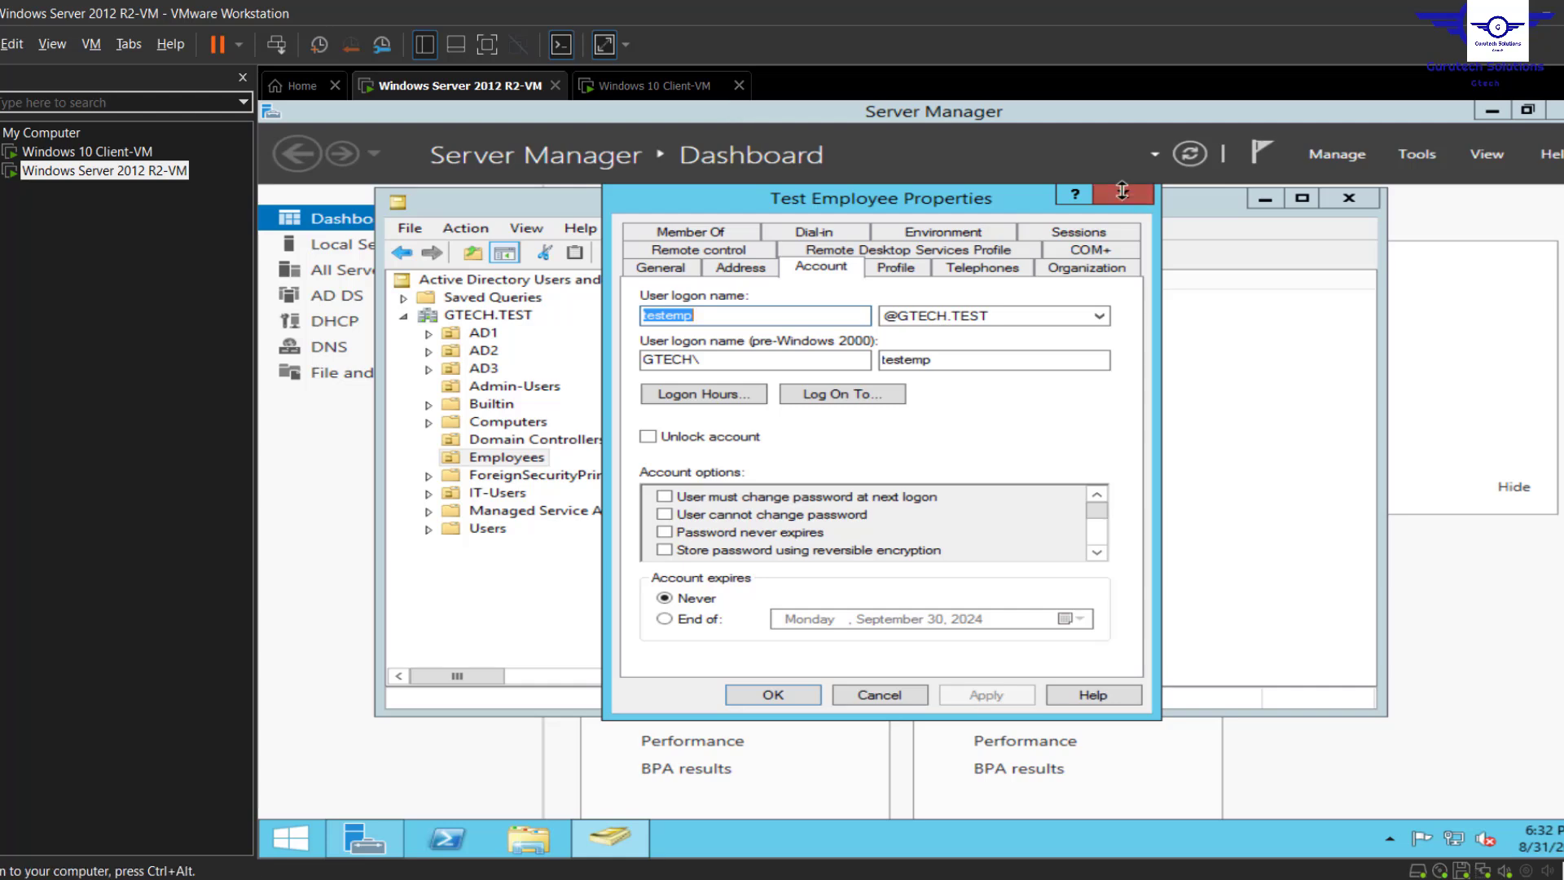
{"action": "left_click", "coordinate": [1371, 198]}
{"action": "left_click", "coordinate": [667, 87]}
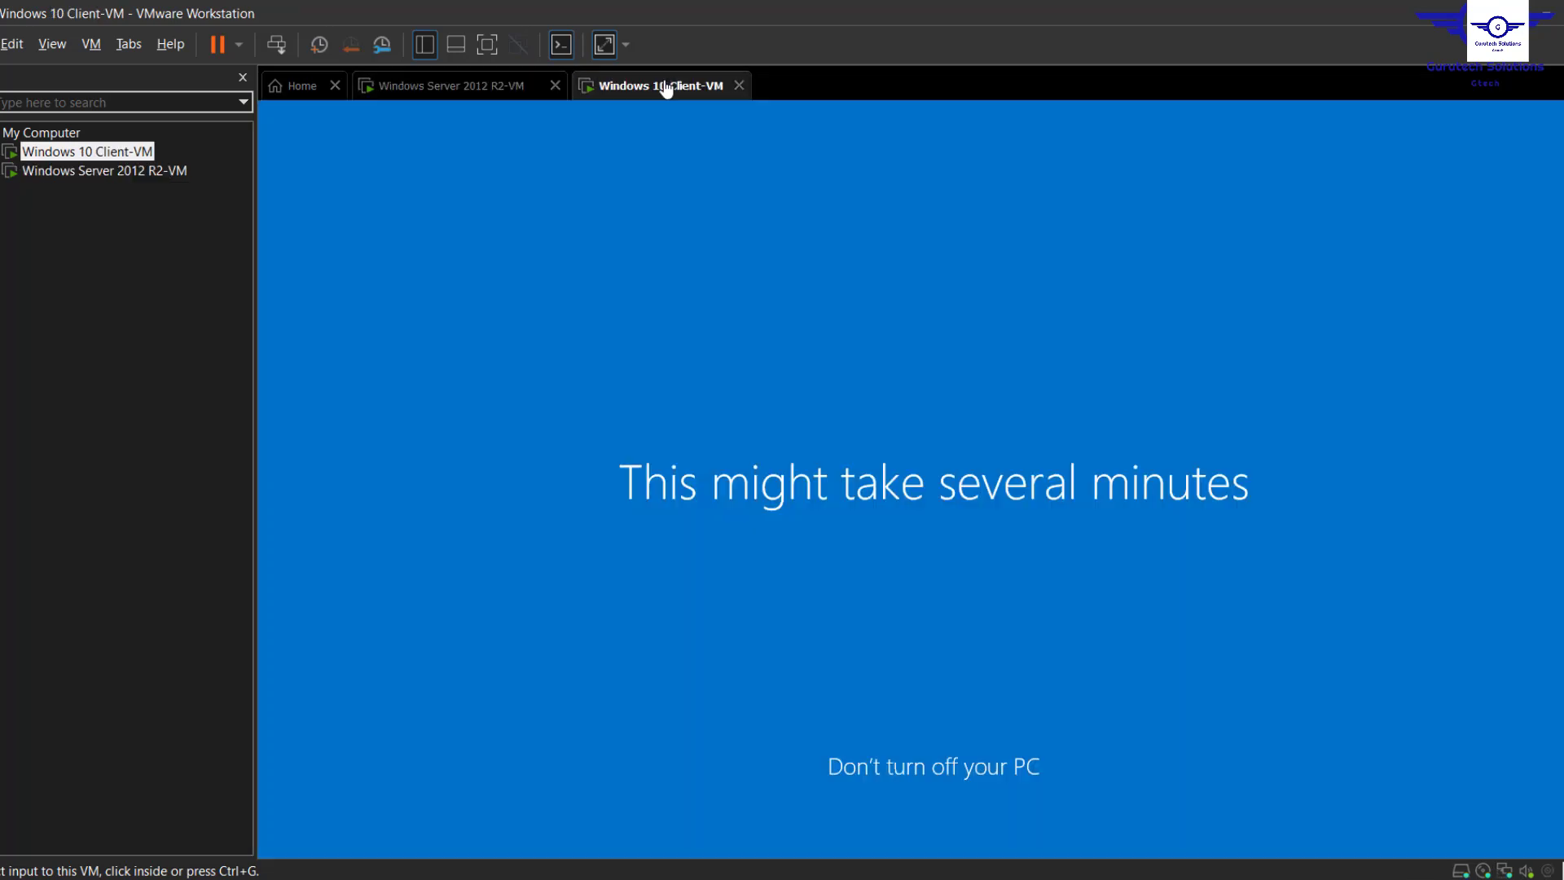
Close the remaining open windows on the server VM, then return to the Windows 10 client
{"action": "left_click", "coordinate": [483, 95]}
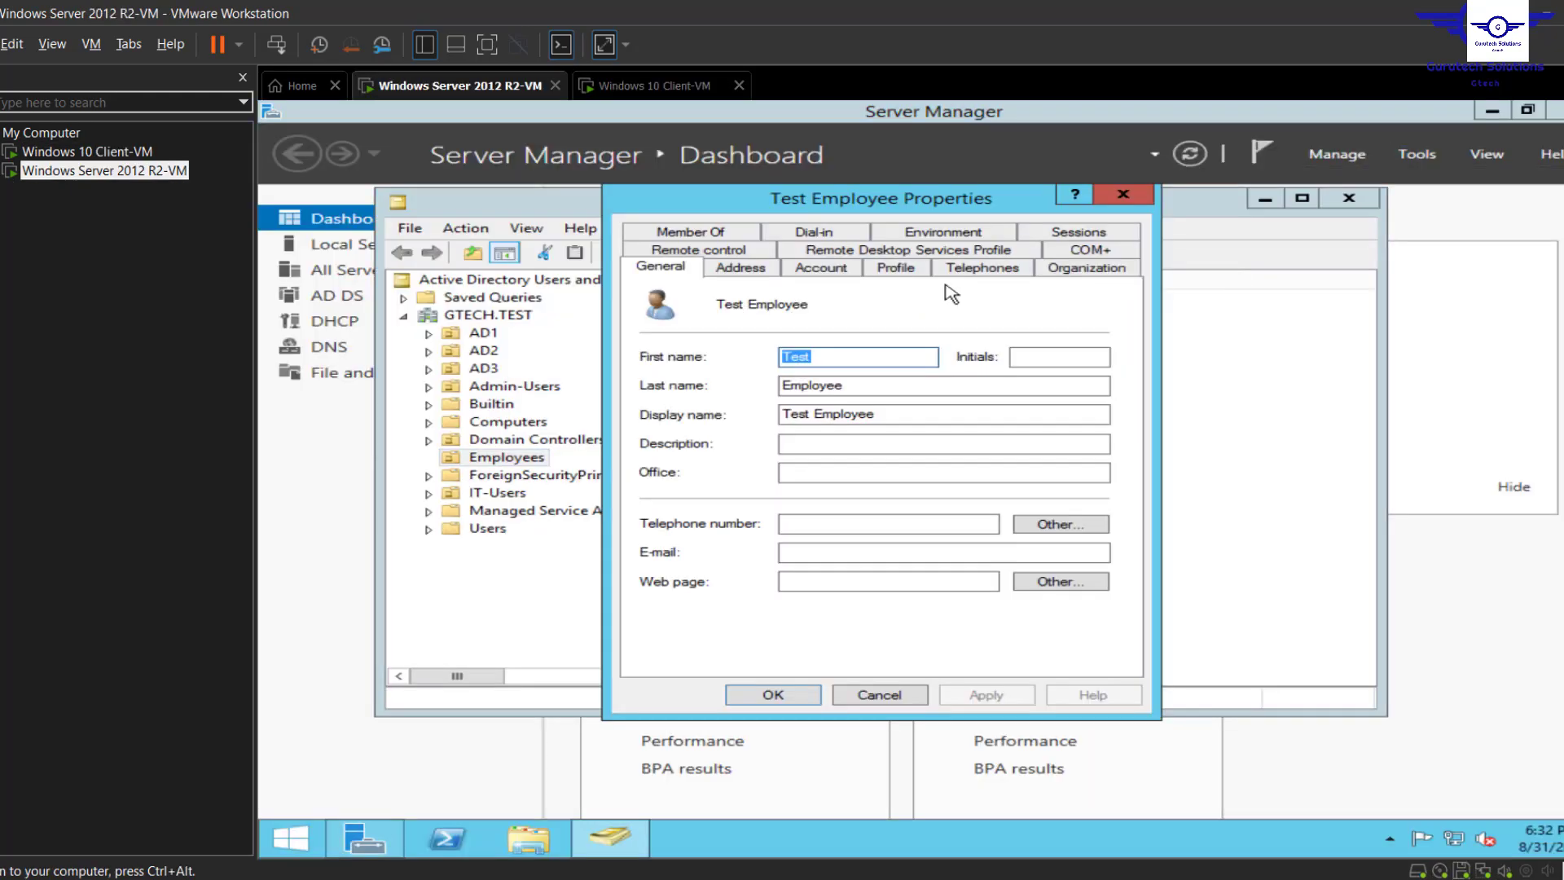
{"action": "left_click", "coordinate": [1081, 232]}
{"action": "left_click", "coordinate": [1123, 193]}
{"action": "left_click", "coordinate": [1349, 198]}
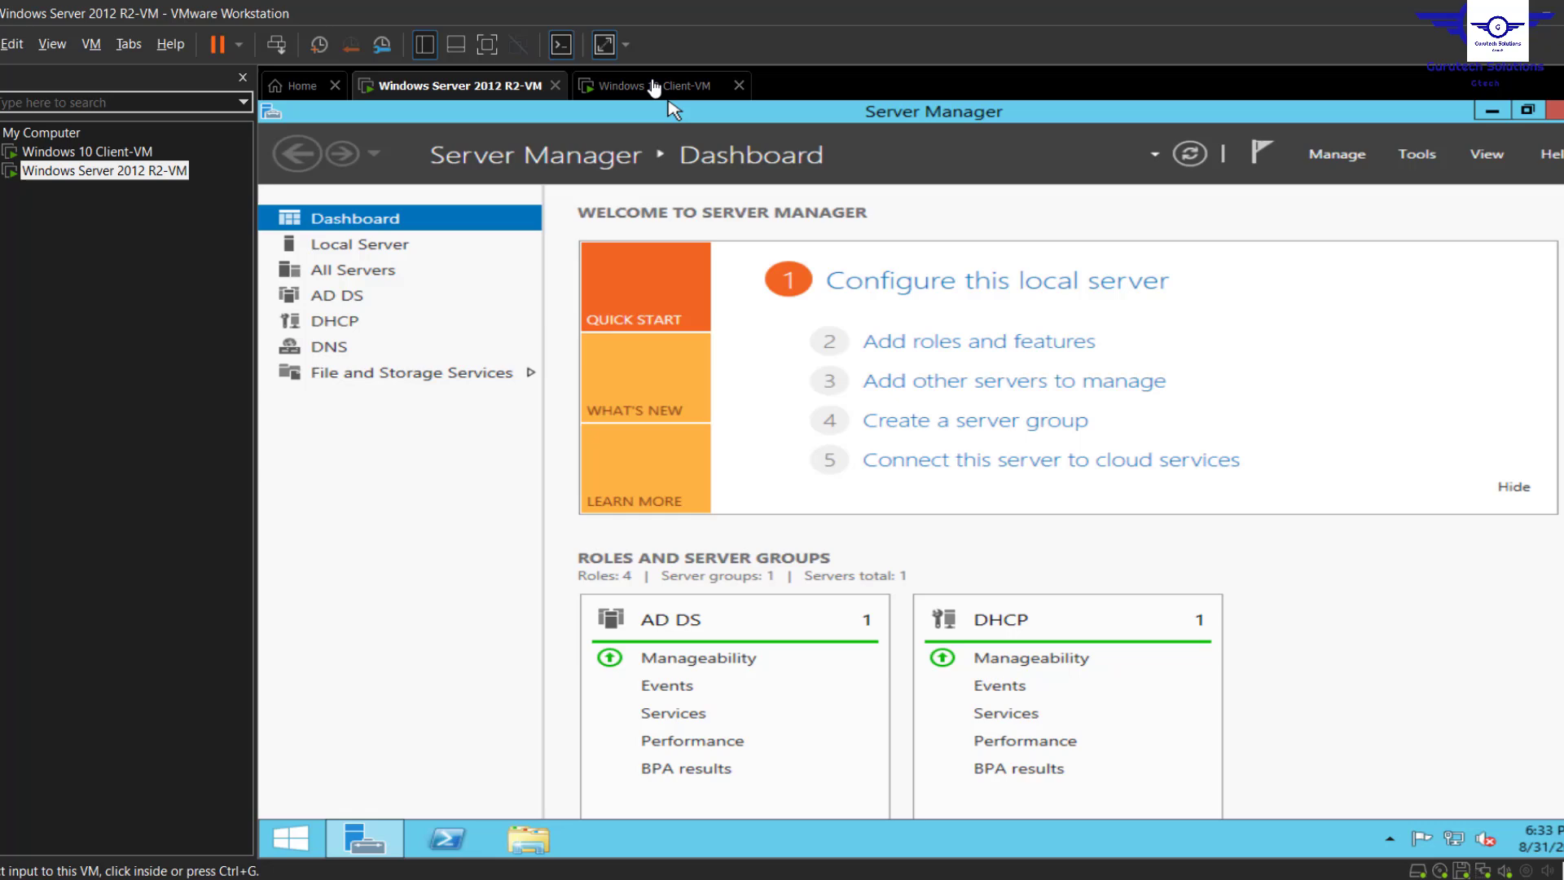
{"action": "left_click", "coordinate": [649, 84]}
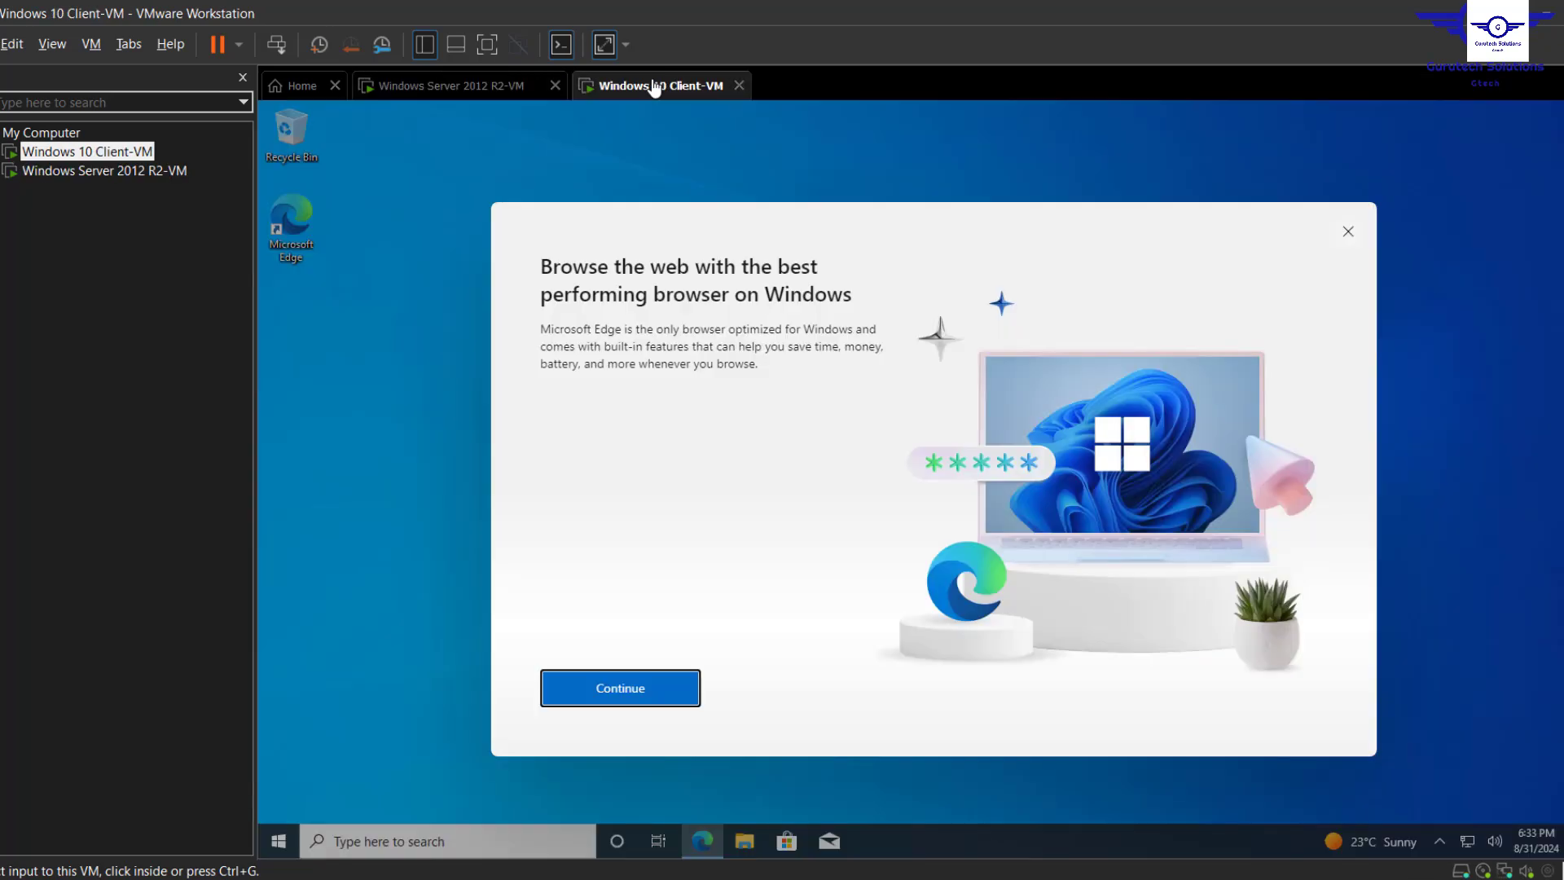
Dismiss the Microsoft Edge promotion and open File Explorer on the Windows 10 VM
{"action": "left_click", "coordinate": [1354, 232]}
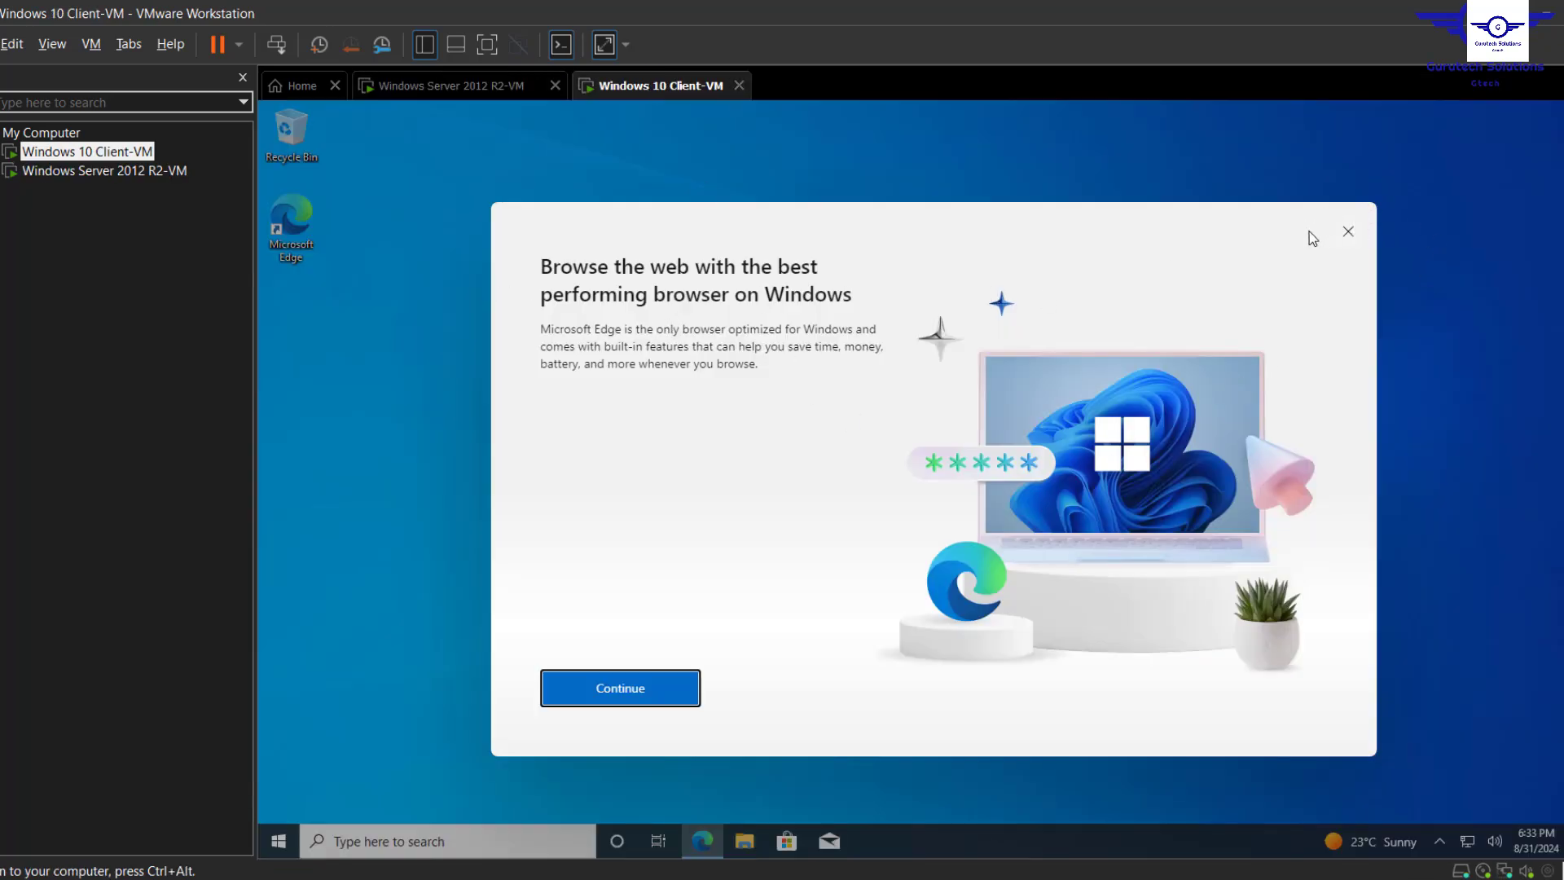
{"action": "left_click", "coordinate": [1348, 232]}
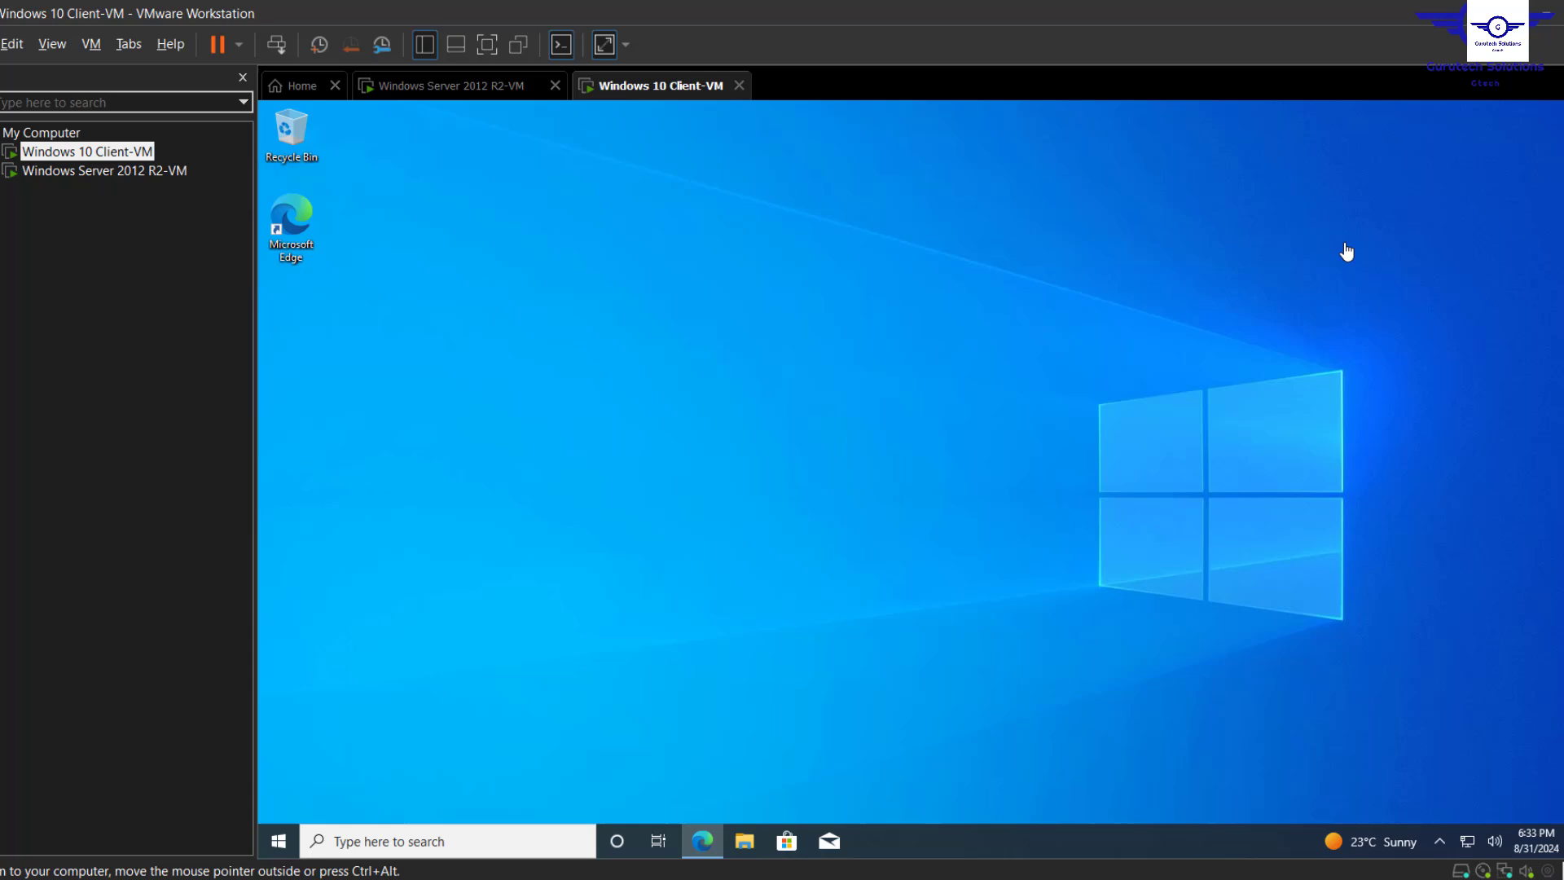
{"action": "left_click", "coordinate": [281, 843]}
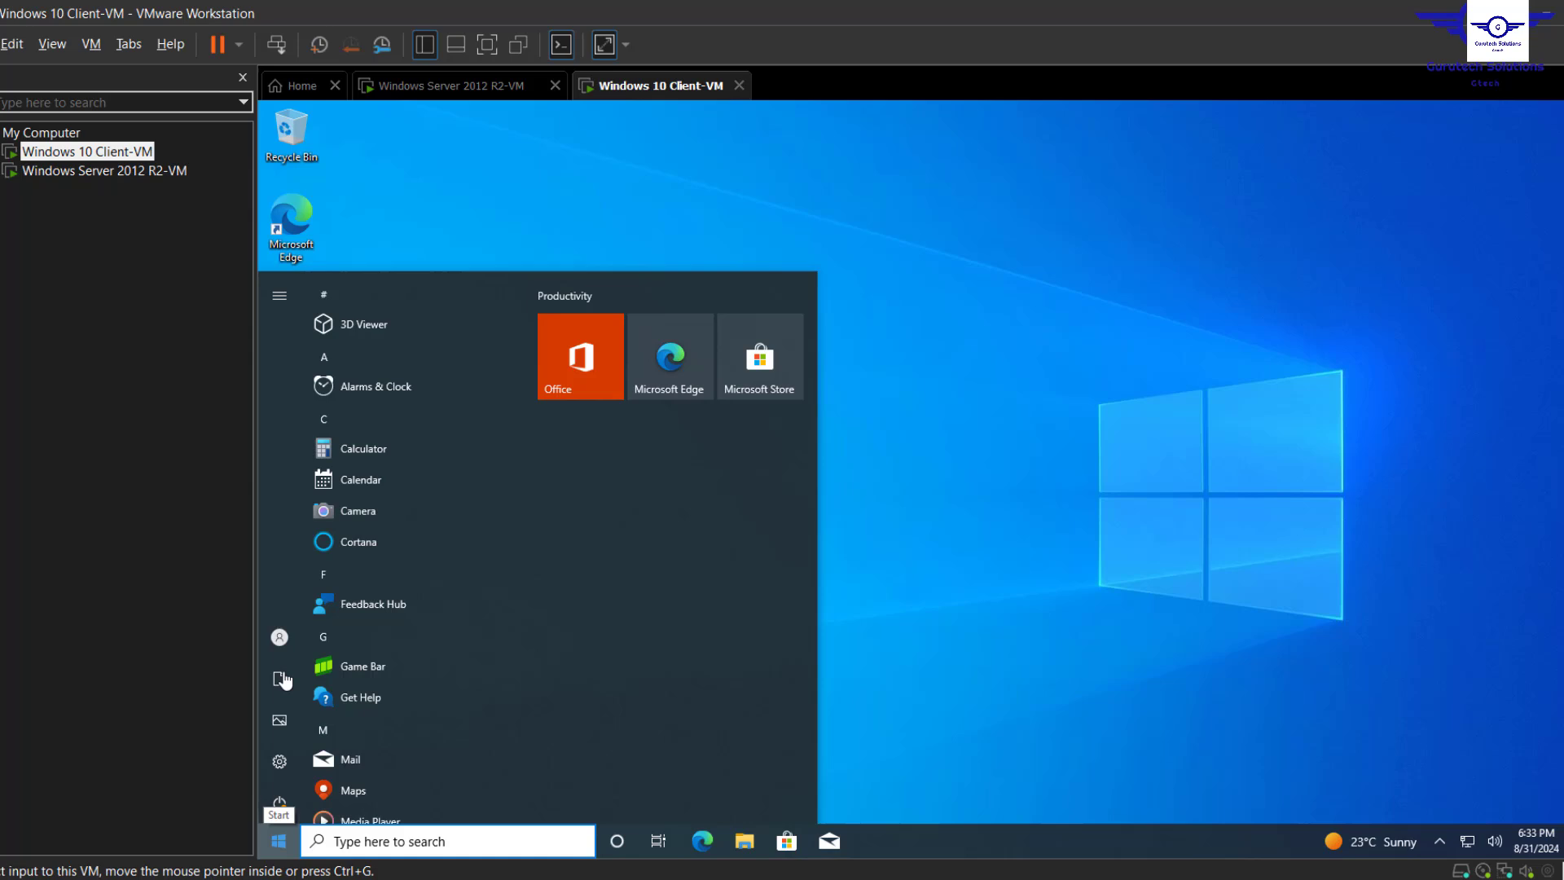
{"action": "mouse_move", "coordinate": [283, 648]}
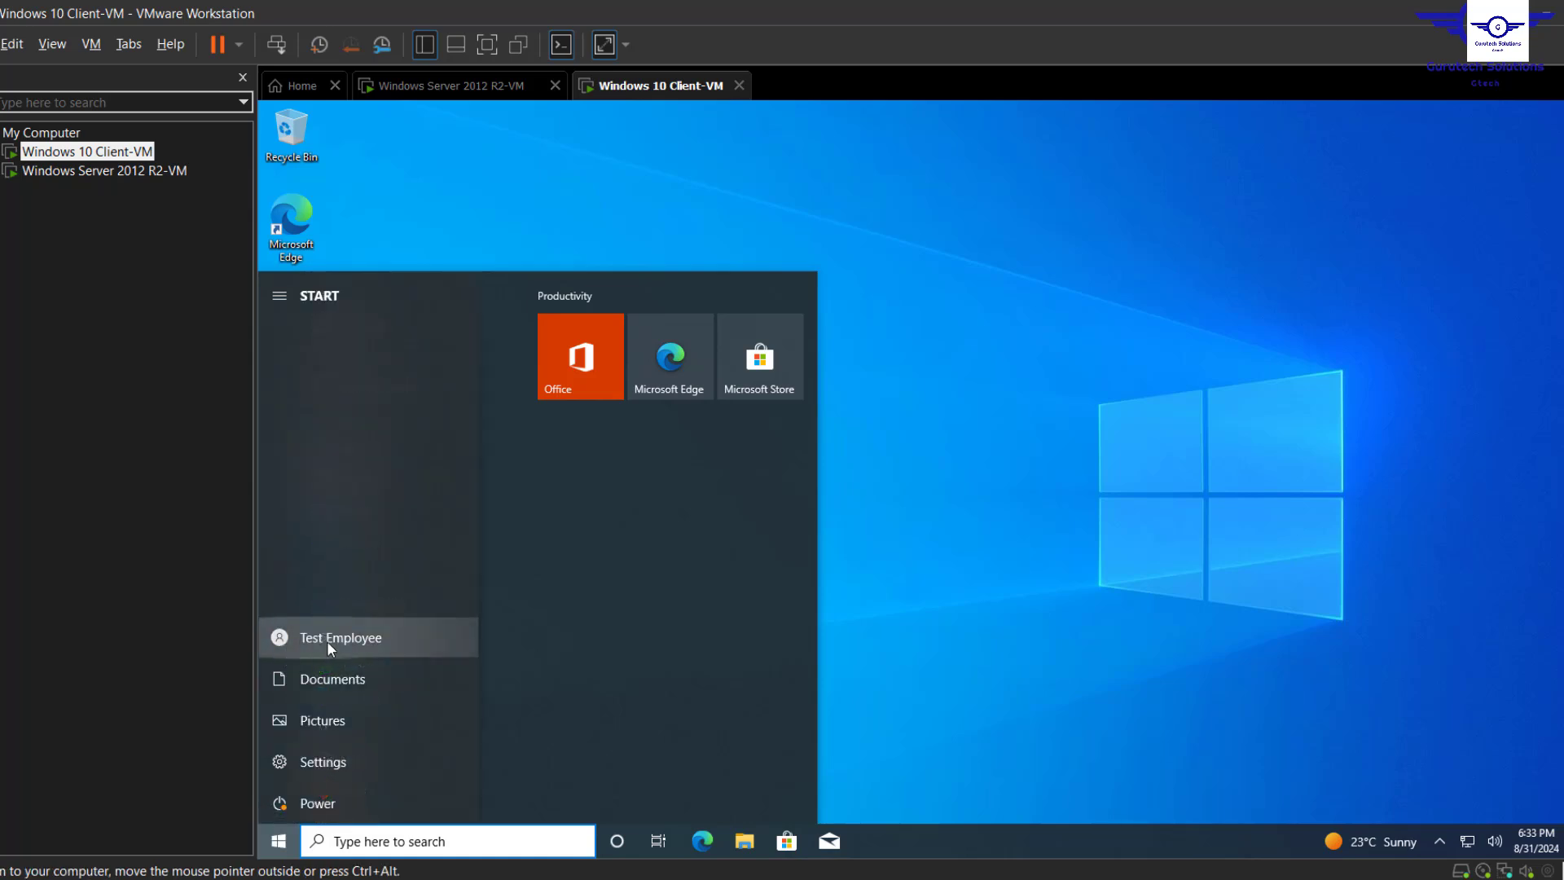
{"action": "left_click", "coordinate": [749, 847]}
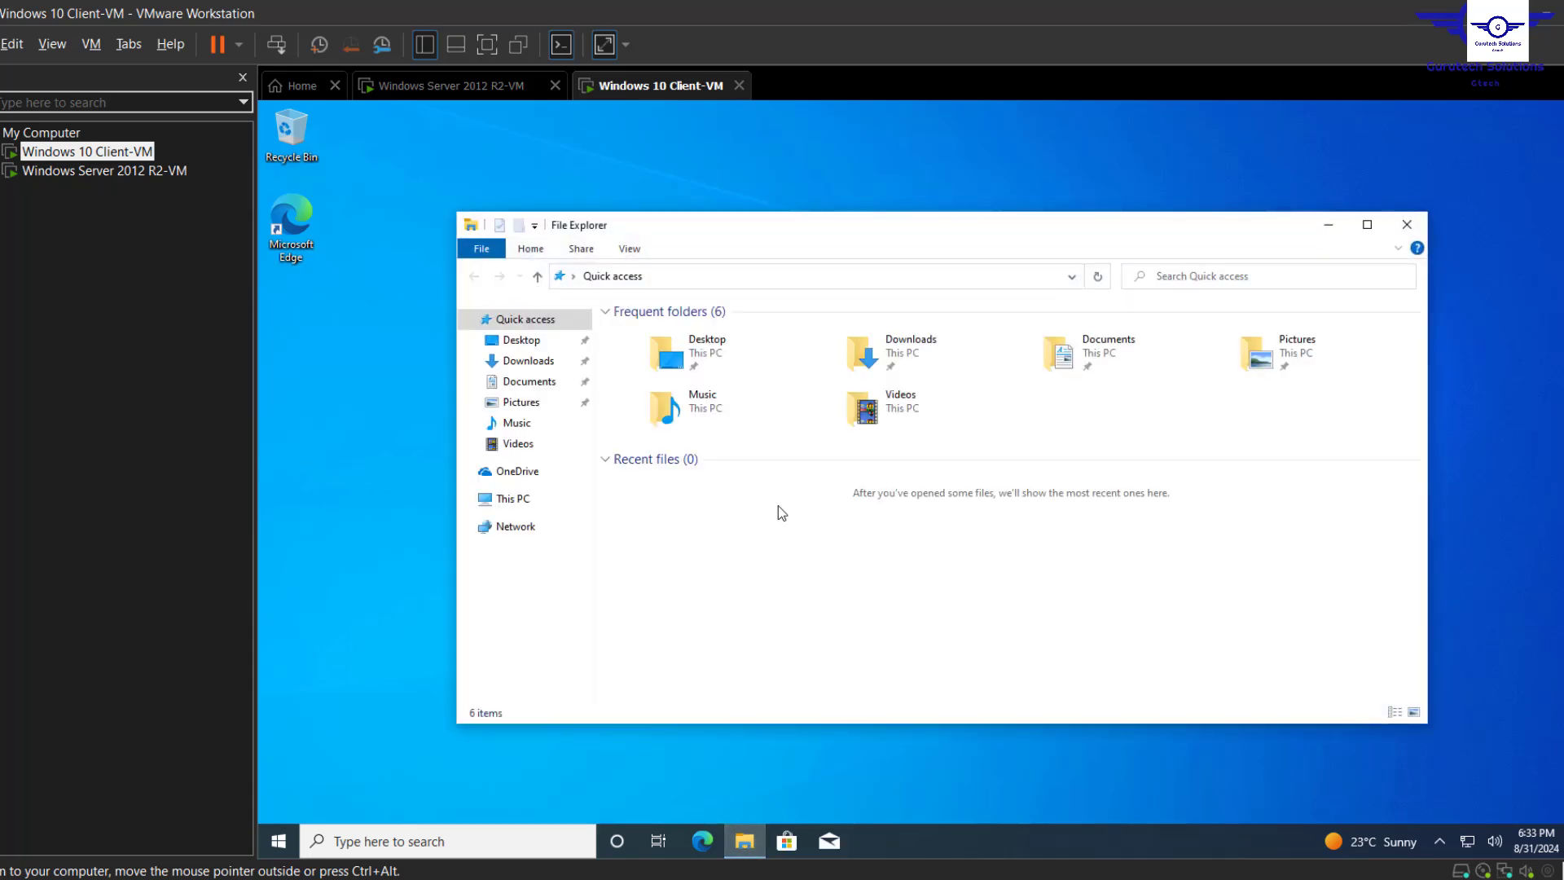
Open This PC's Properties to view the GTECH-COMP system information
{"action": "left_click", "coordinate": [509, 499]}
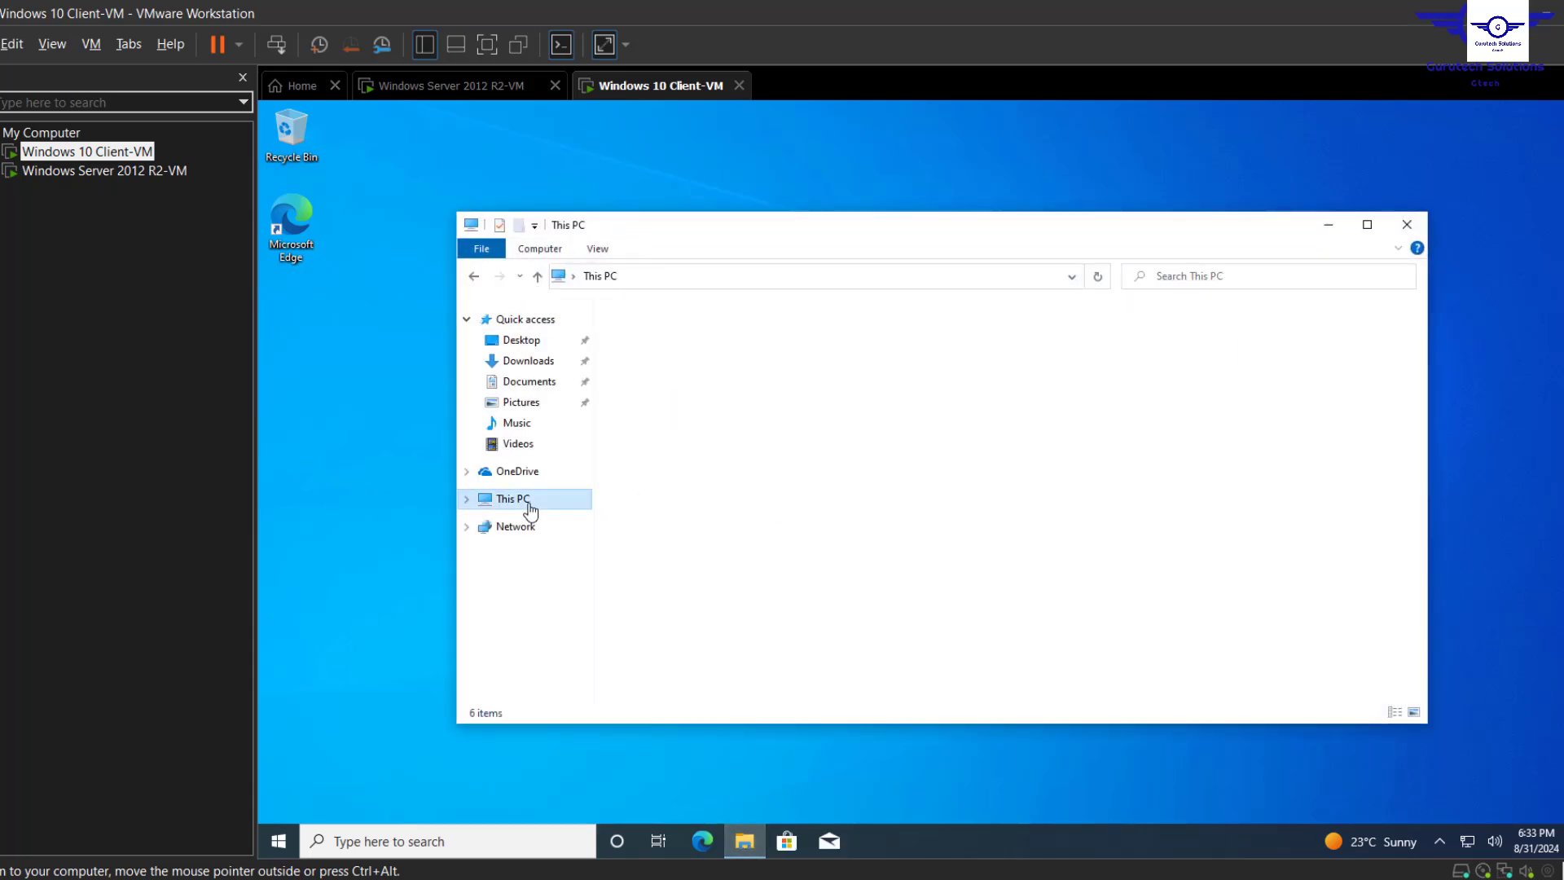
{"action": "right_click", "coordinate": [747, 587]}
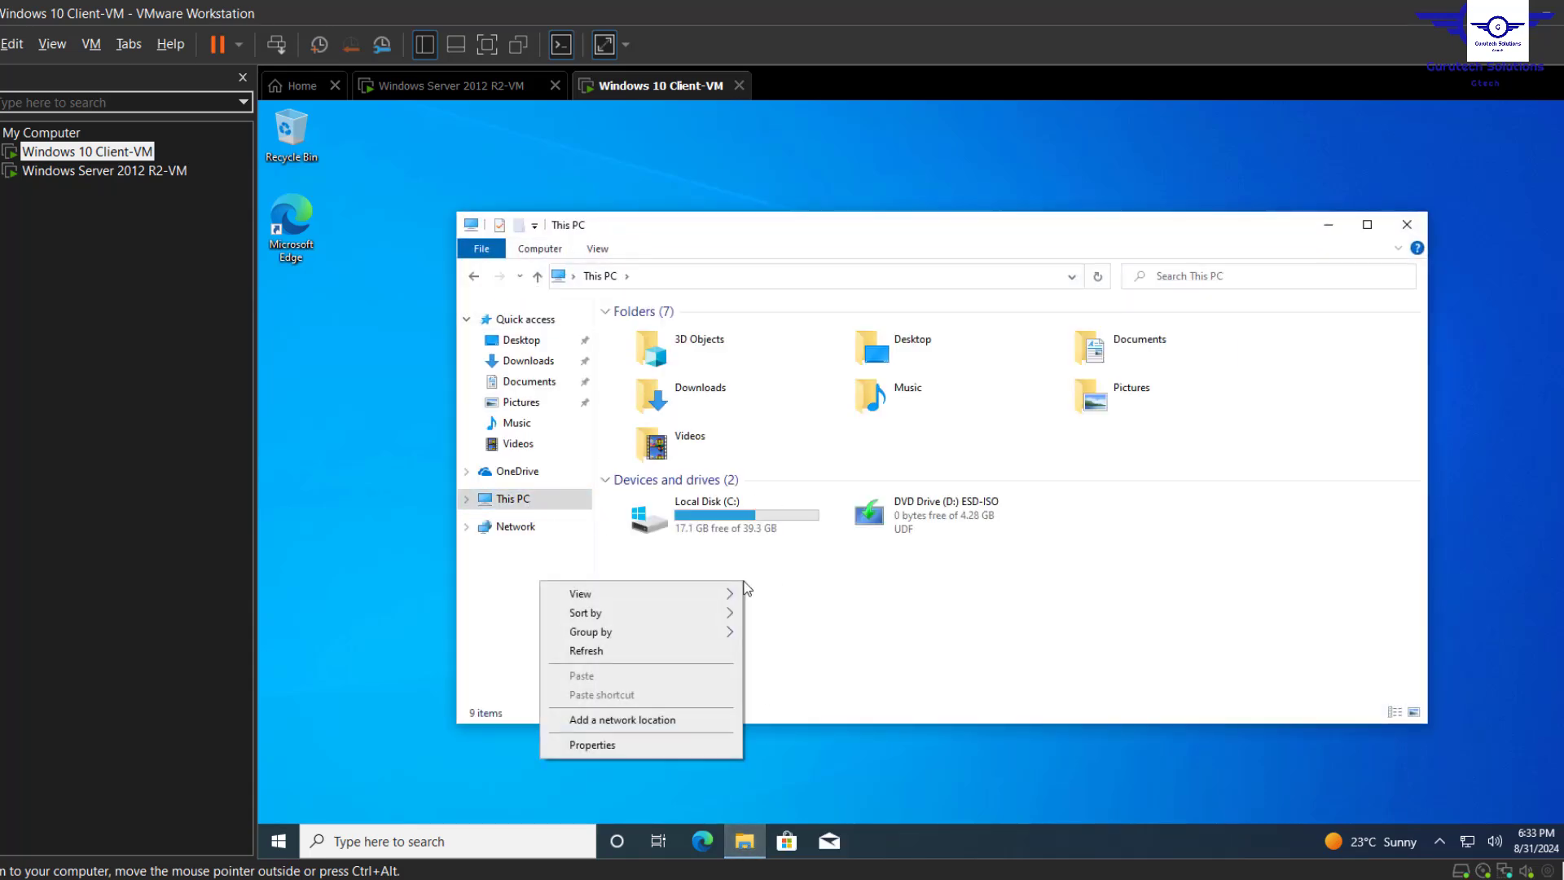
{"action": "left_click", "coordinate": [628, 746]}
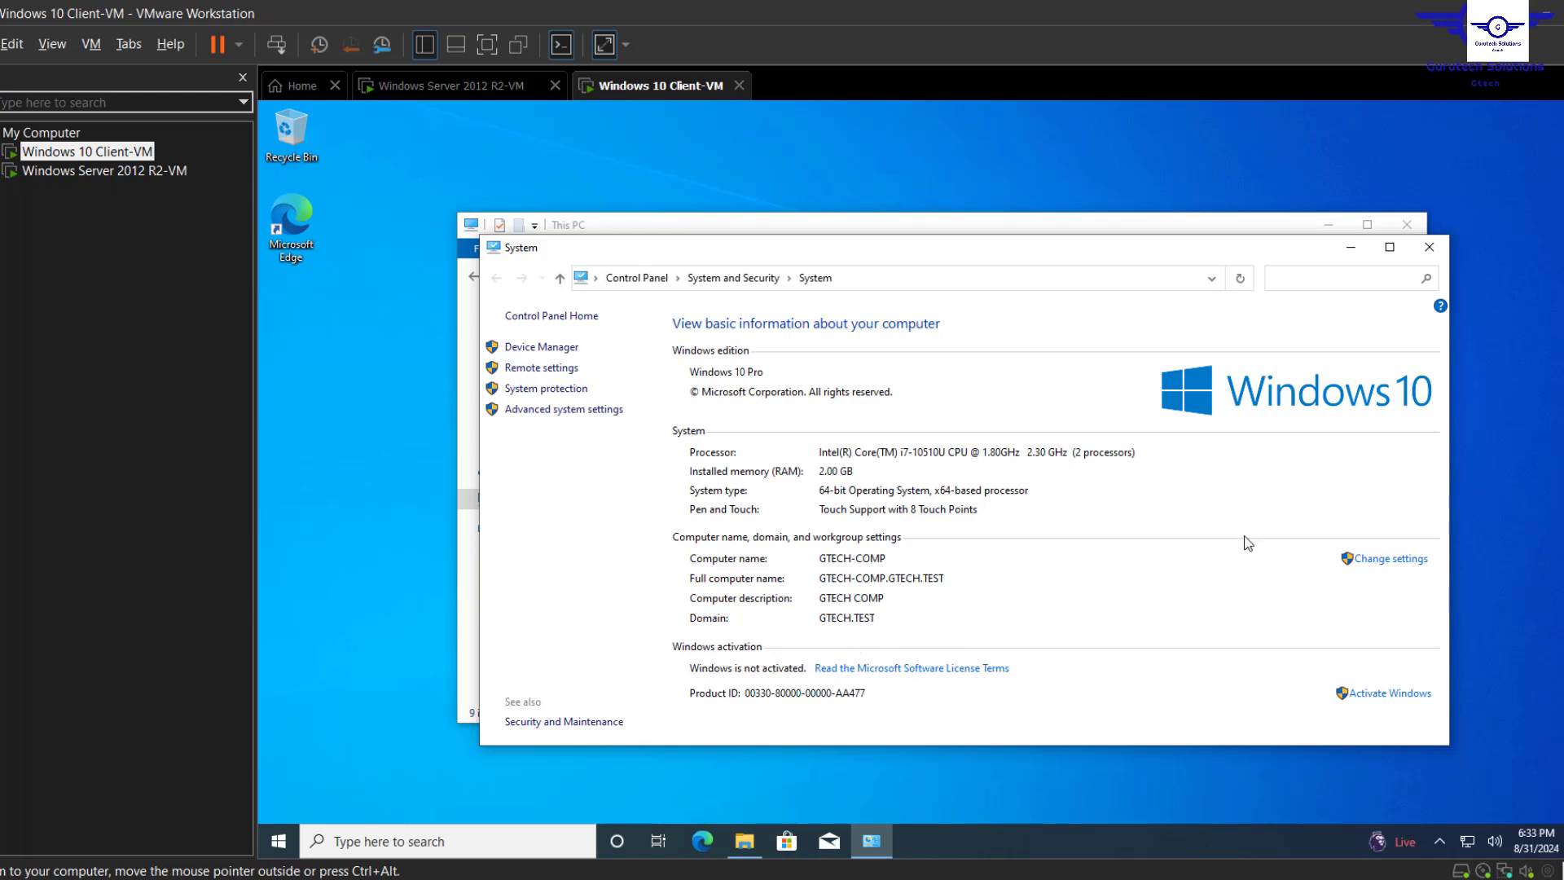
Approve Change settings with domain admin testadmin and its password to open System Properties
{"action": "left_click", "coordinate": [1376, 560]}
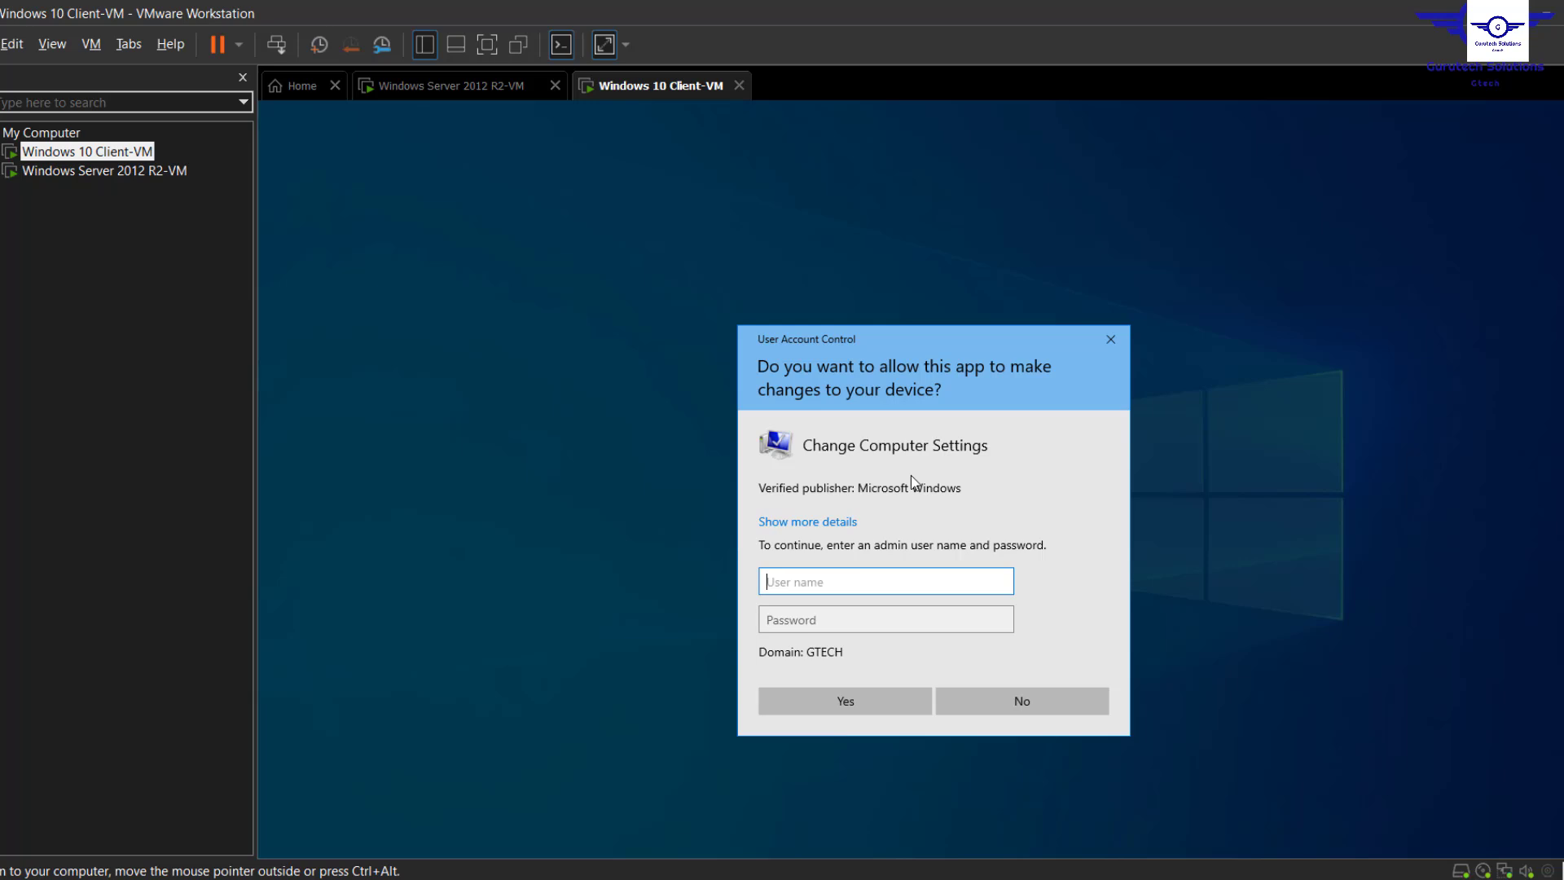
{"action": "type", "text": "testadmin"}
{"action": "left_click", "coordinate": [821, 628]}
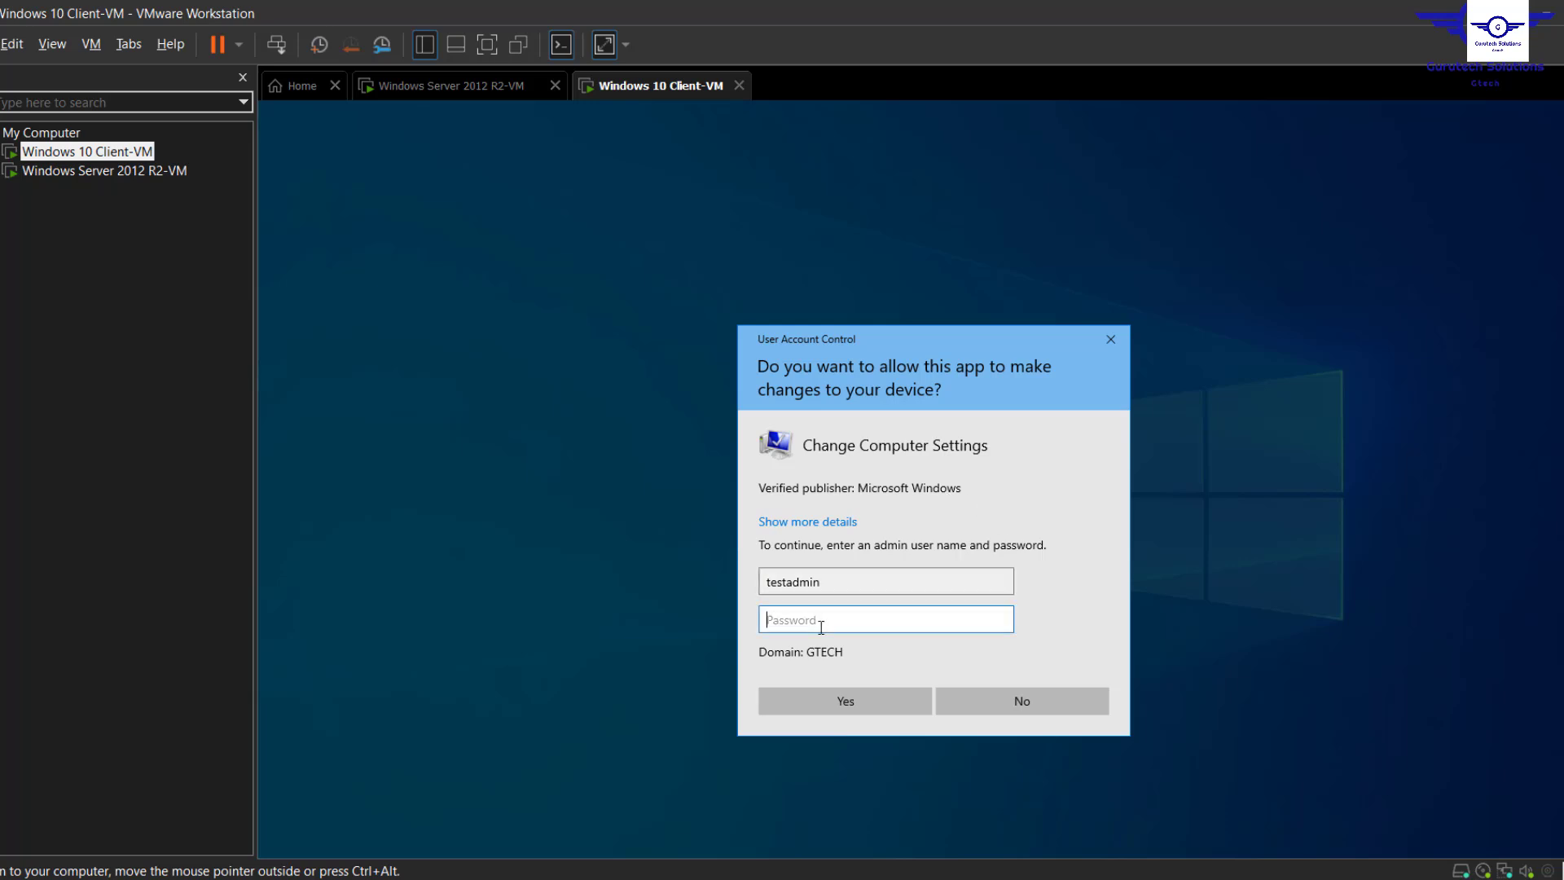
{"action": "type", "text": "**************"}
{"action": "left_click", "coordinate": [844, 694]}
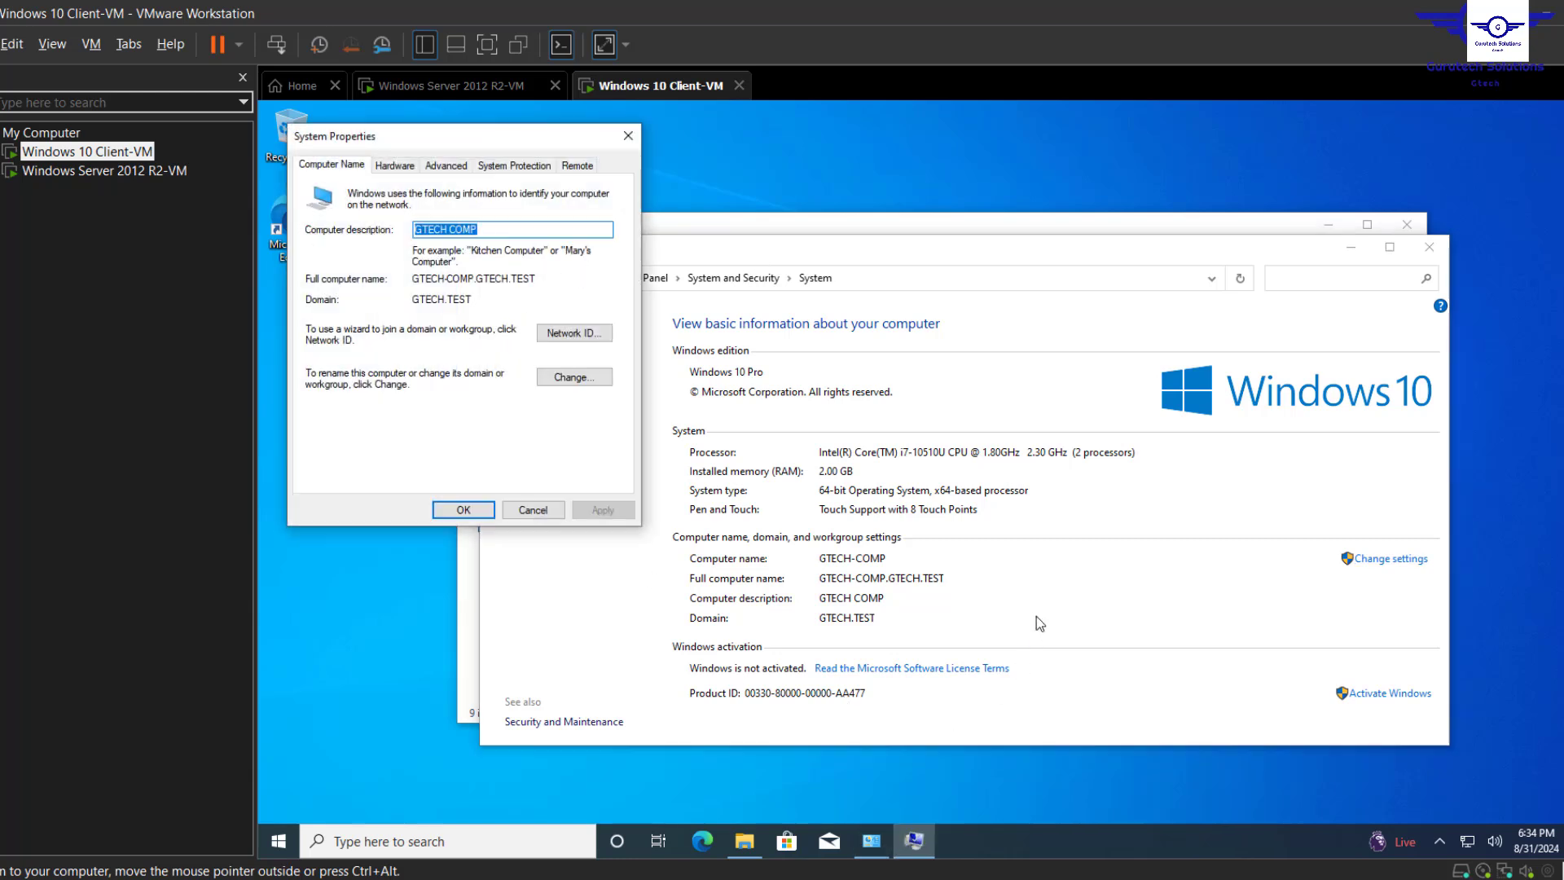
Close System Properties with OK, then cancel a second Change settings admin prompt
{"action": "left_click", "coordinate": [464, 512]}
{"action": "left_click", "coordinate": [1384, 559]}
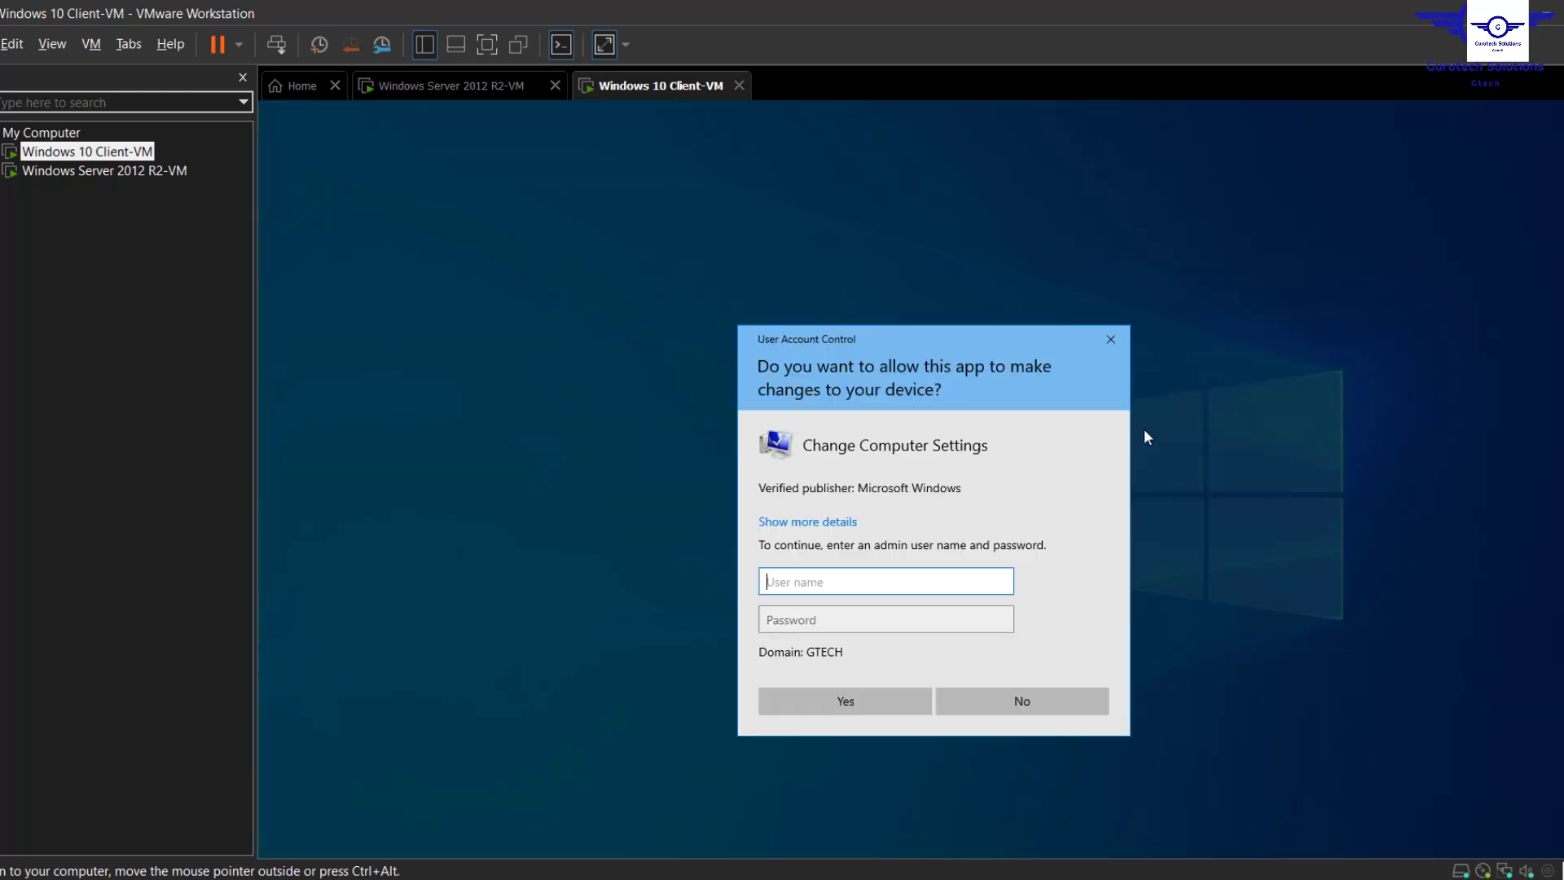
{"action": "left_click", "coordinate": [1096, 342]}
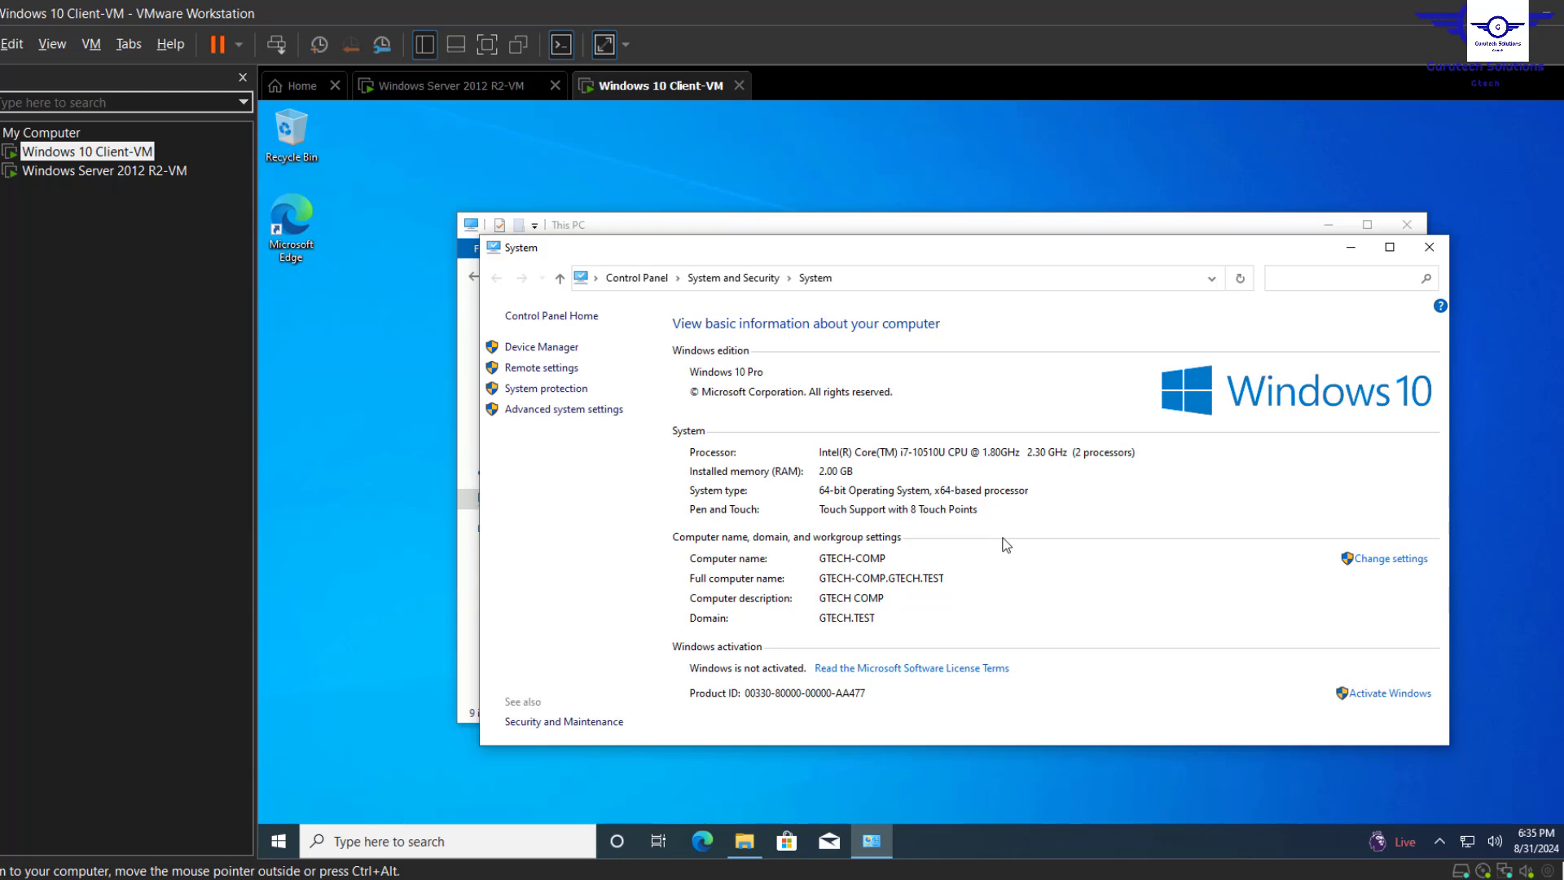
Reopen Active Directory Users and Computers from the server's Tools menu, then refocus the client's System window
{"action": "left_click", "coordinate": [489, 86]}
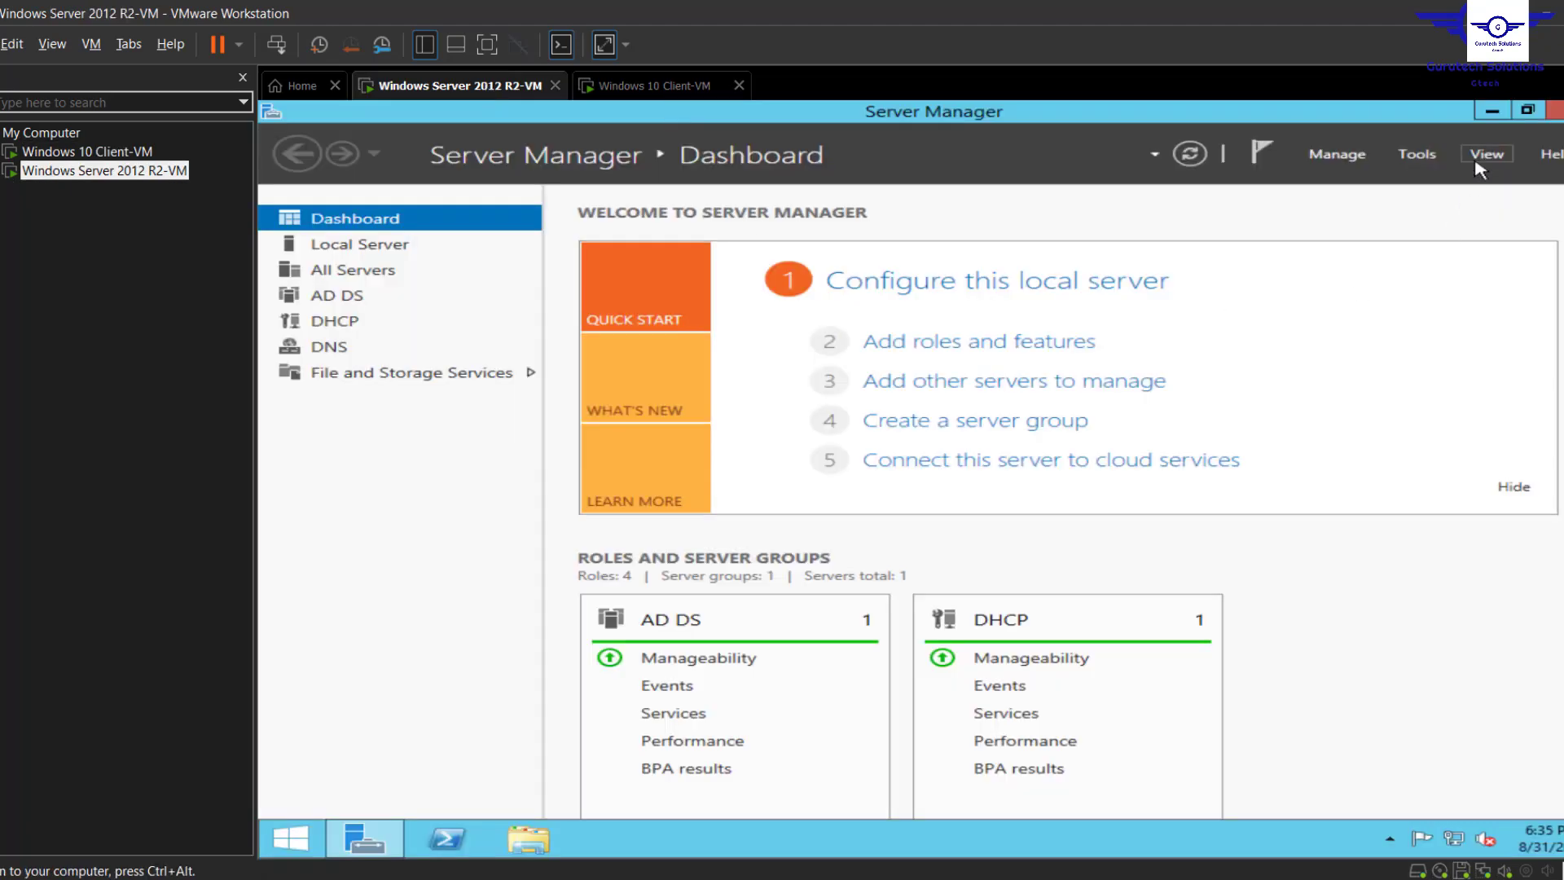
{"action": "left_click", "coordinate": [1424, 154]}
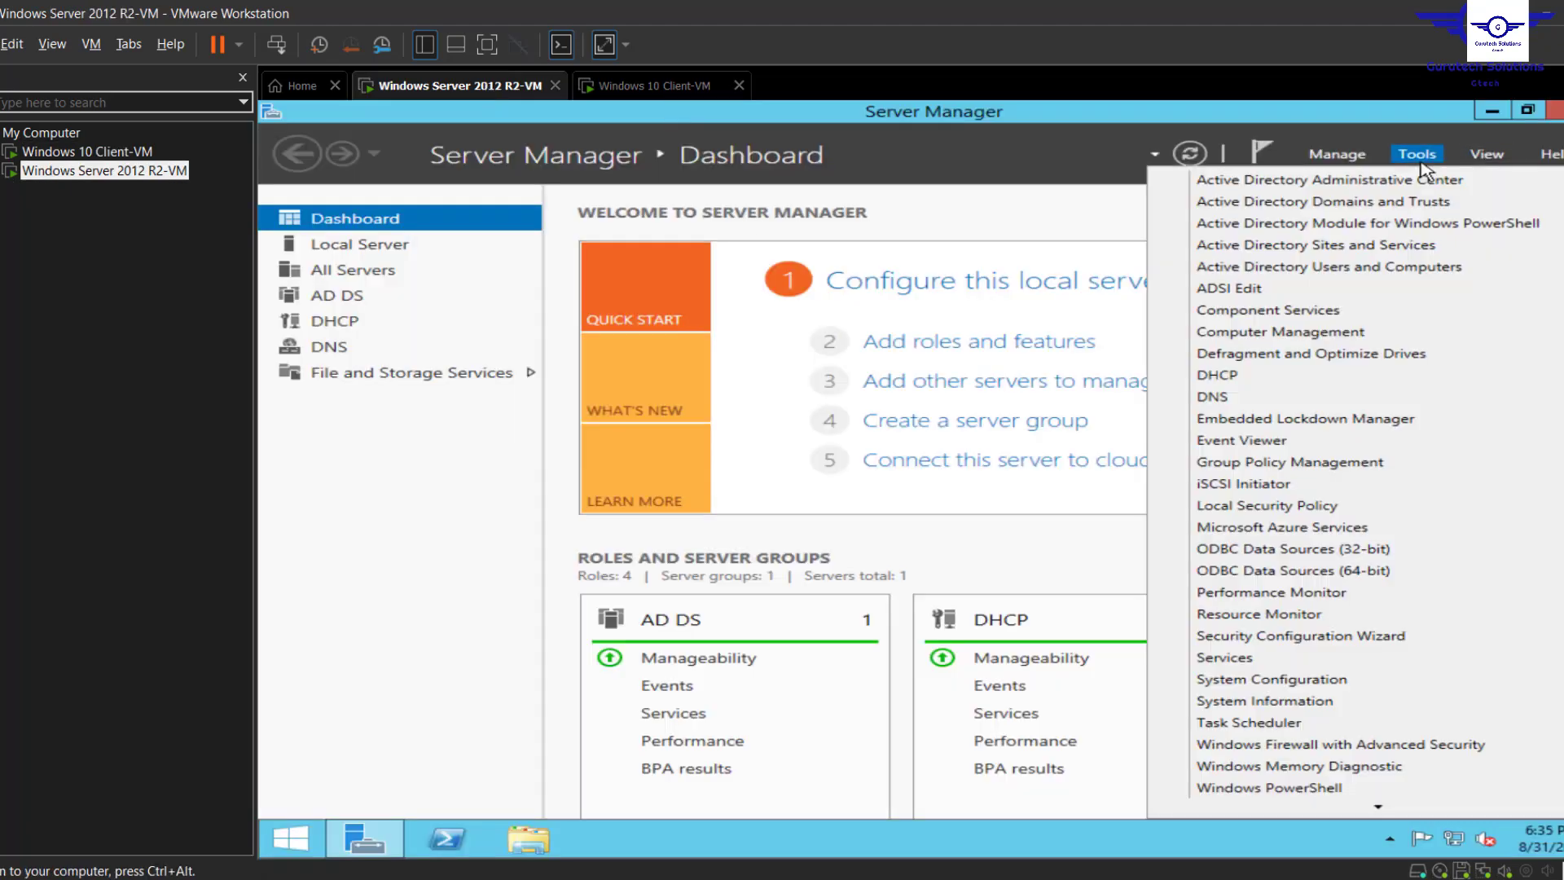
{"action": "left_click", "coordinate": [1351, 272]}
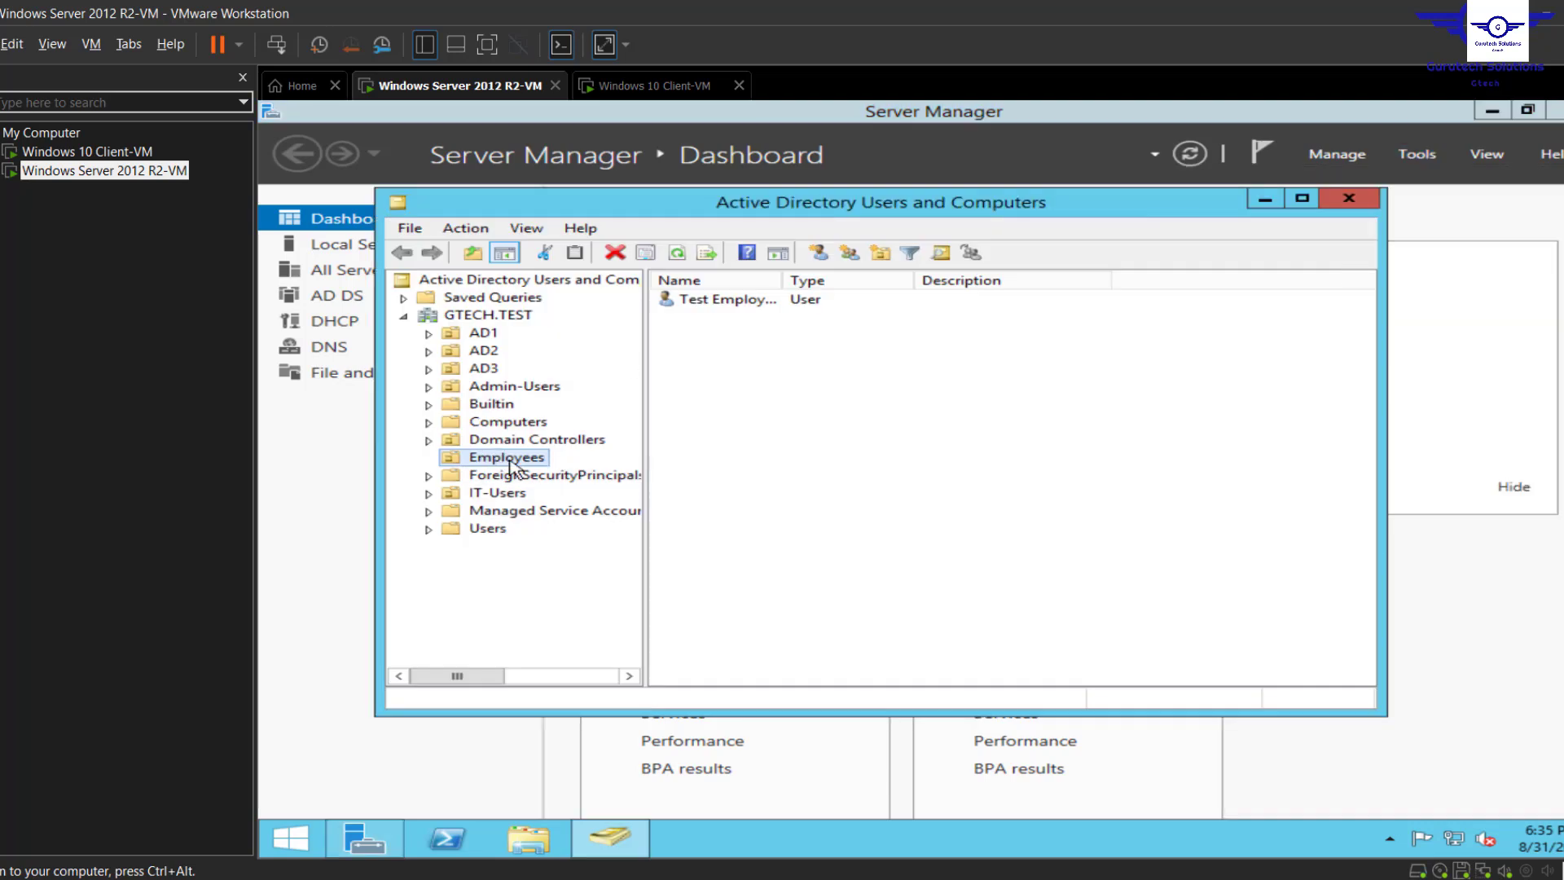
{"action": "left_click", "coordinate": [627, 94]}
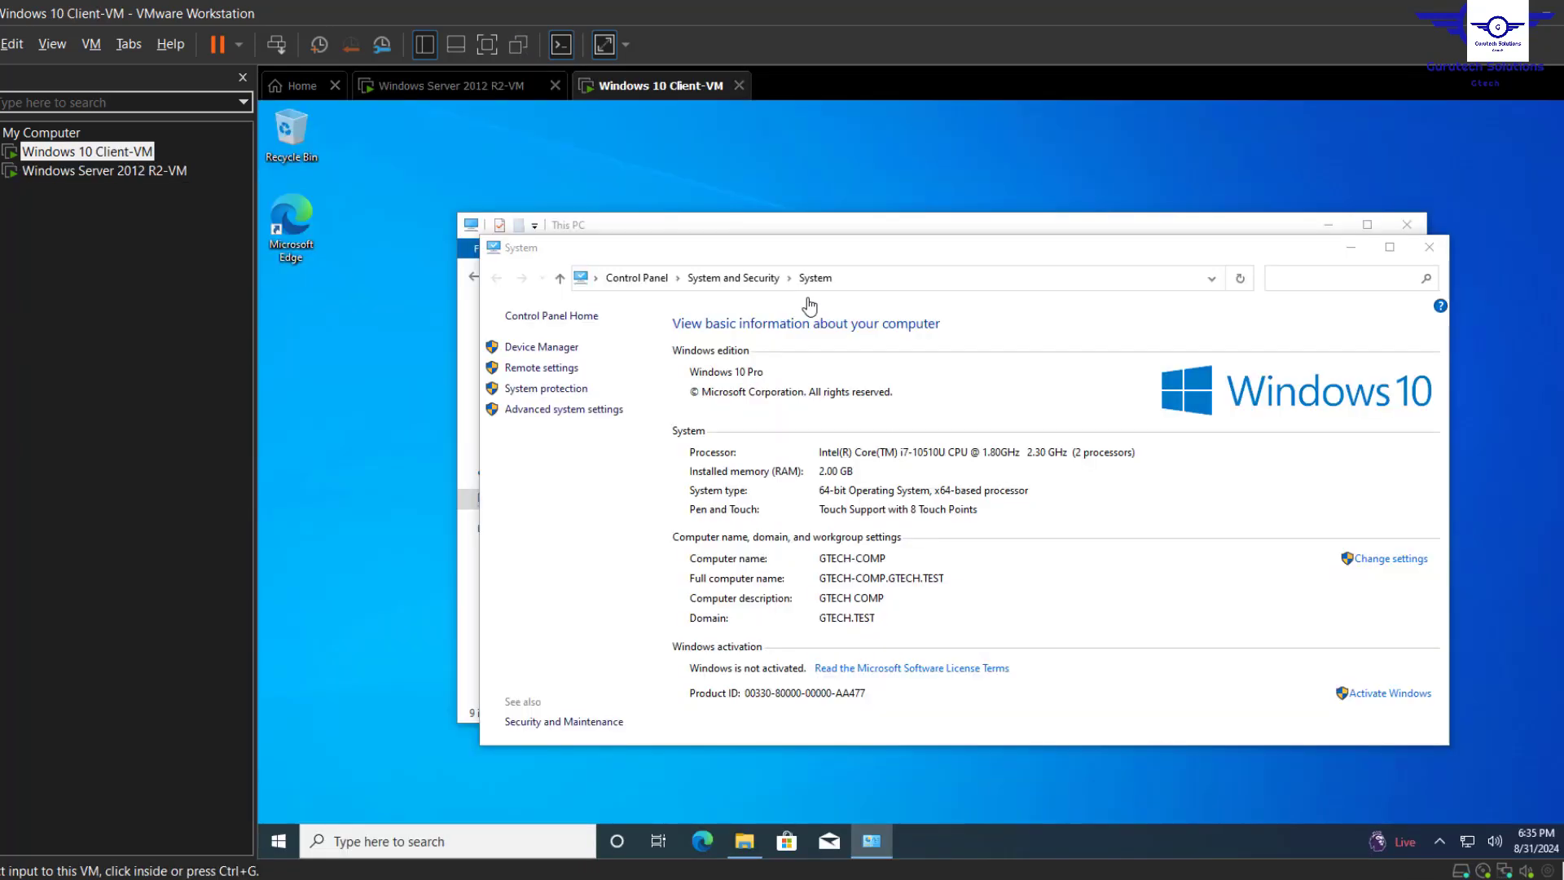
{"action": "left_click", "coordinate": [809, 306]}
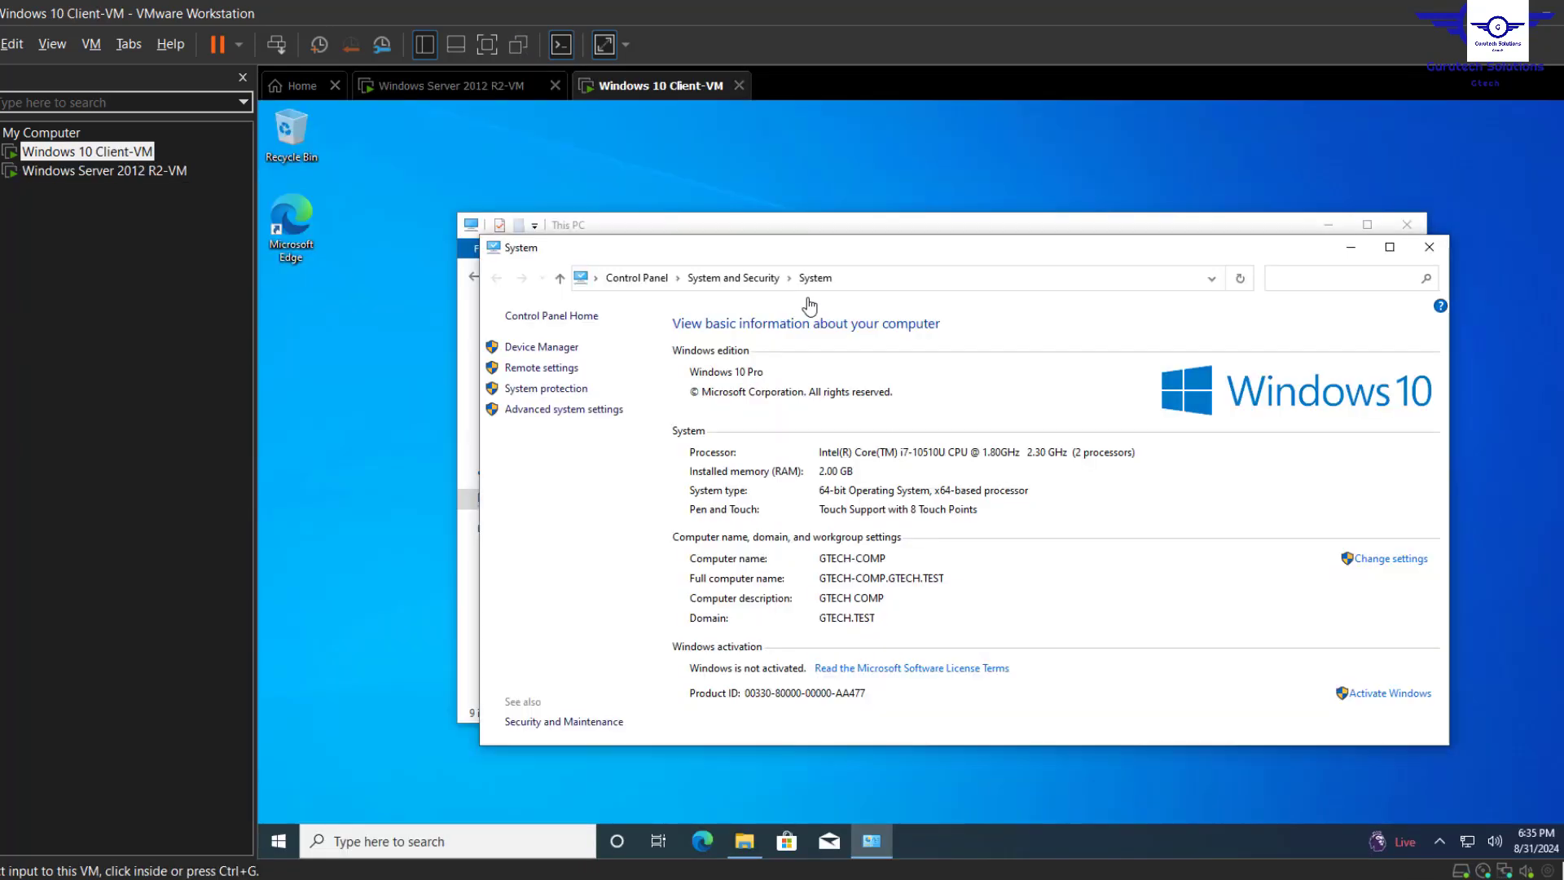